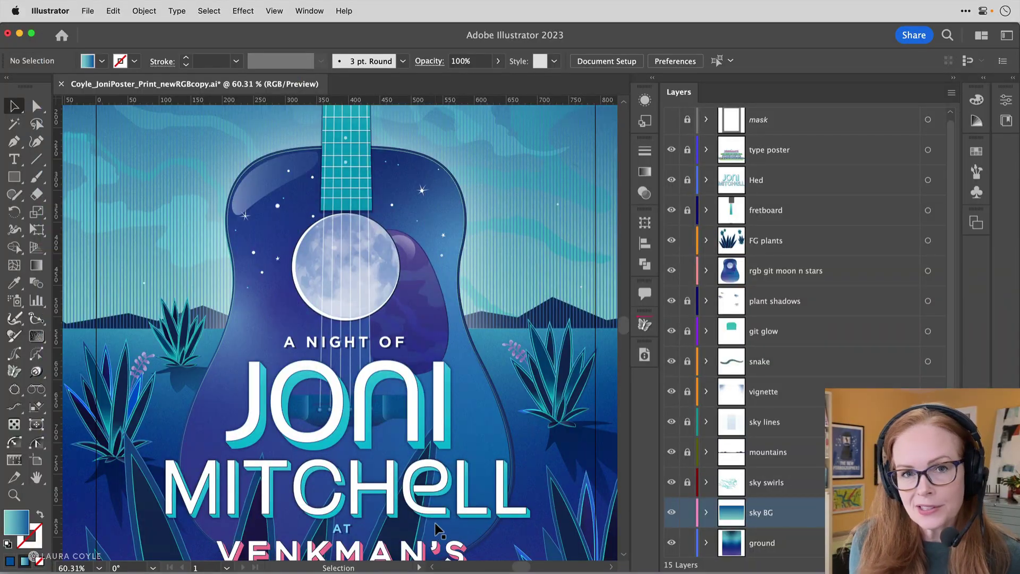
Step: Look over the whole concert poster, including its lettering, plants and the snake near its lower edge
{"action": "scroll", "coordinate": [473, 476], "scroll_direction": "down", "scroll_amount": 5}
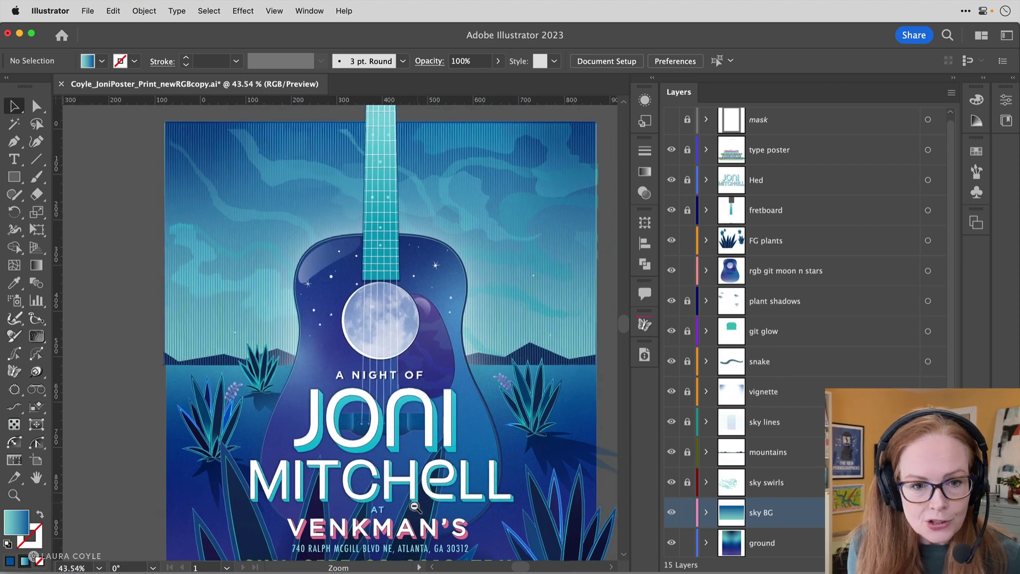
{"action": "scroll", "coordinate": [426, 493], "scroll_direction": "down", "scroll_amount": 3}
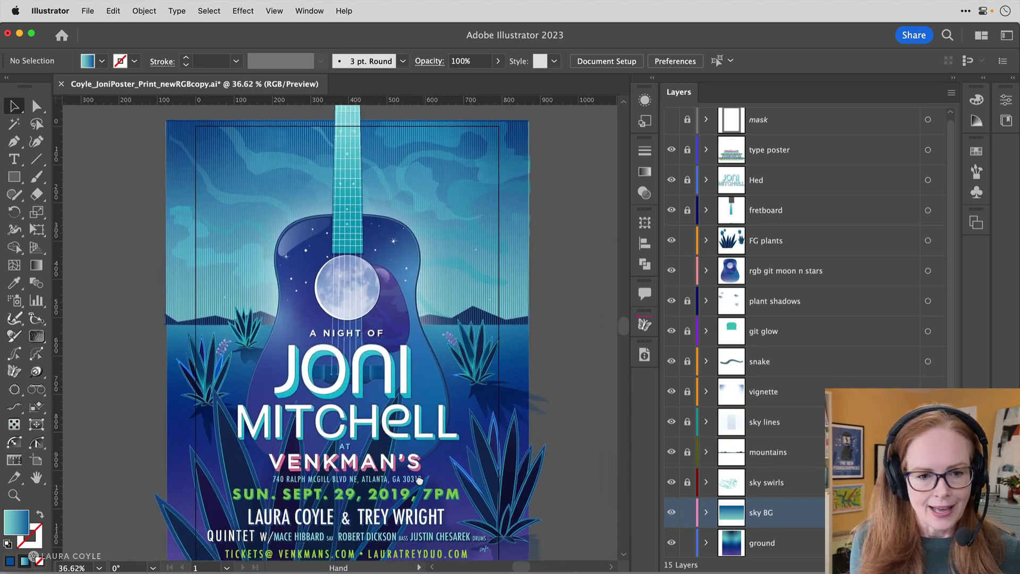
{"action": "scroll", "coordinate": [414, 462], "scroll_direction": "up", "scroll_amount": 1}
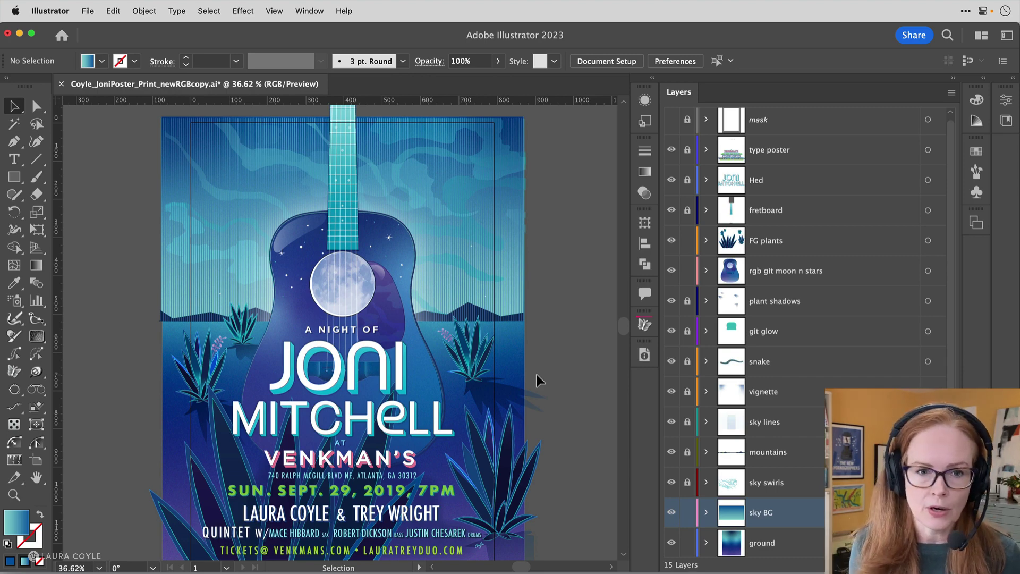
{"action": "scroll", "coordinate": [536, 380], "scroll_direction": "down", "scroll_amount": 3}
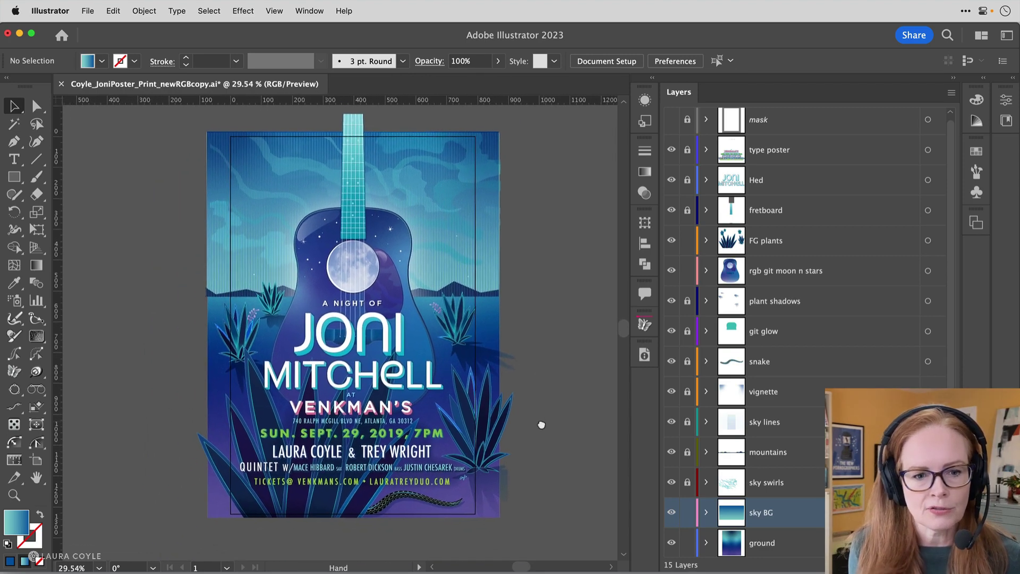
{"action": "left_click_drag", "start_coordinate": [340, 470], "coordinate": [465, 412]}
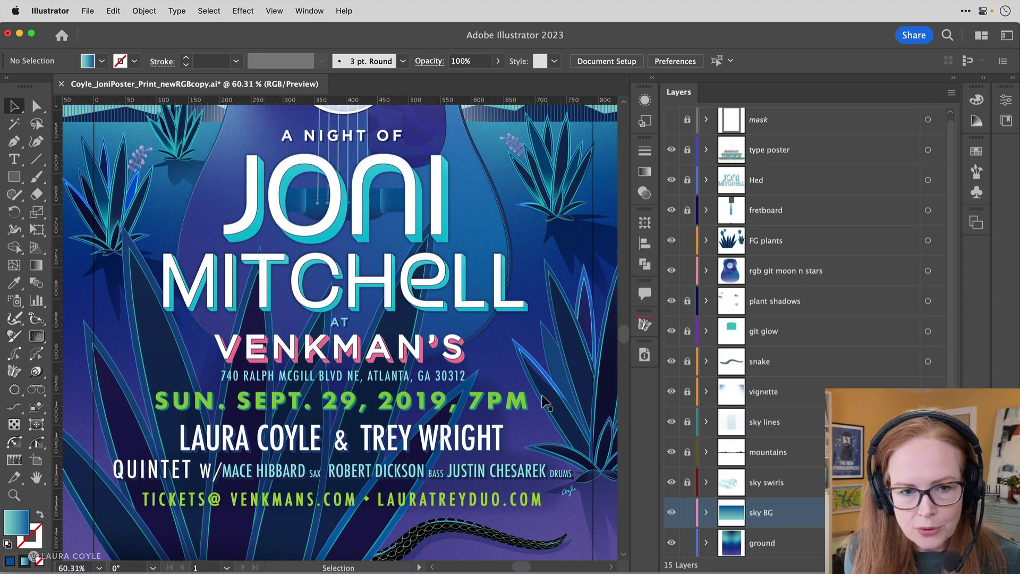
{"action": "left_click_drag", "start_coordinate": [502, 312], "coordinate": [500, 438]}
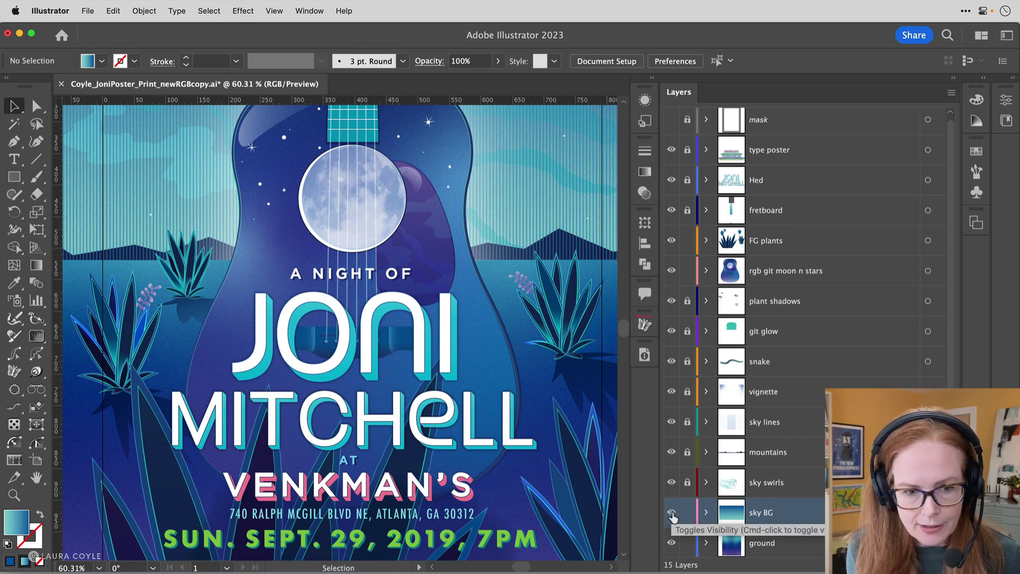
Step: Show only the sky BG, ground, sky swirls, rgb git moon n stars and vignette layers
{"action": "left_click", "coordinate": [672, 513], "text": "alt"}
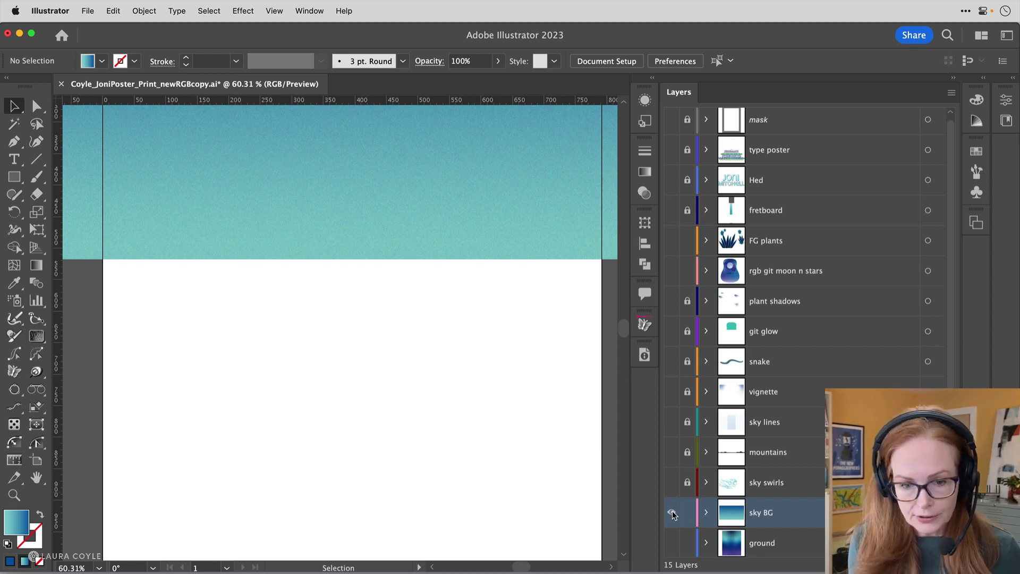
{"action": "left_click", "coordinate": [672, 542]}
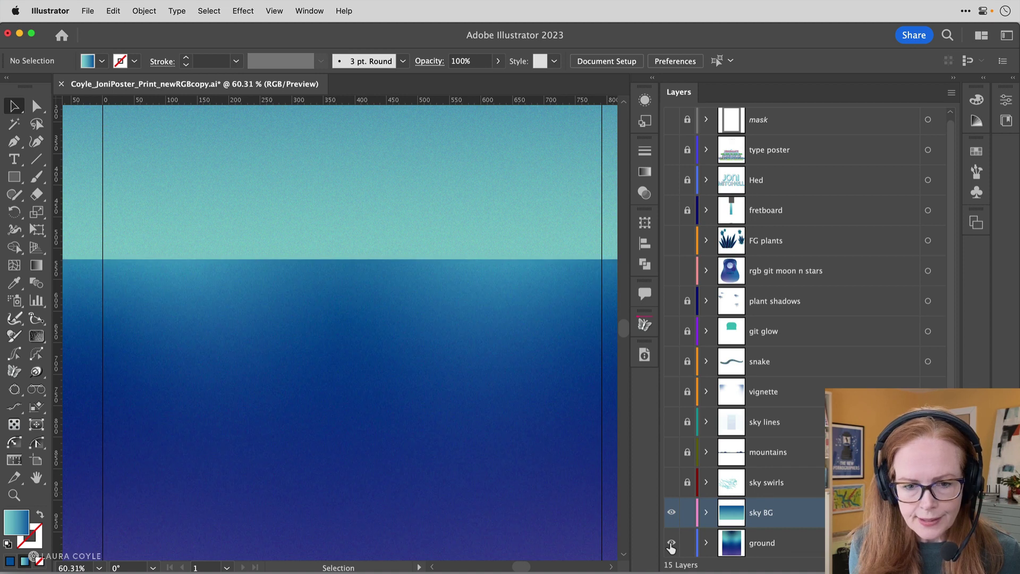
{"action": "left_click", "coordinate": [671, 486]}
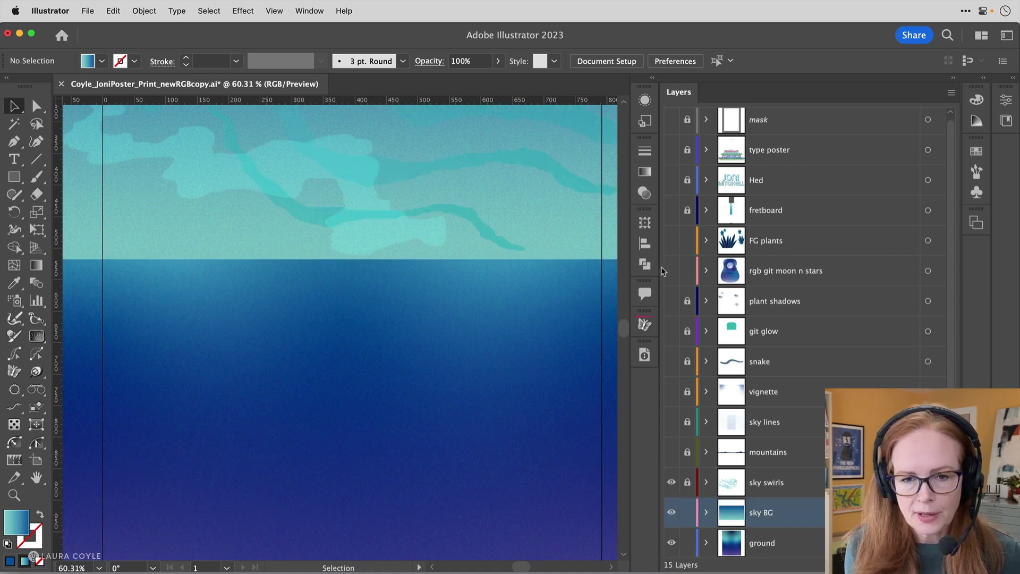
{"action": "left_click", "coordinate": [672, 270]}
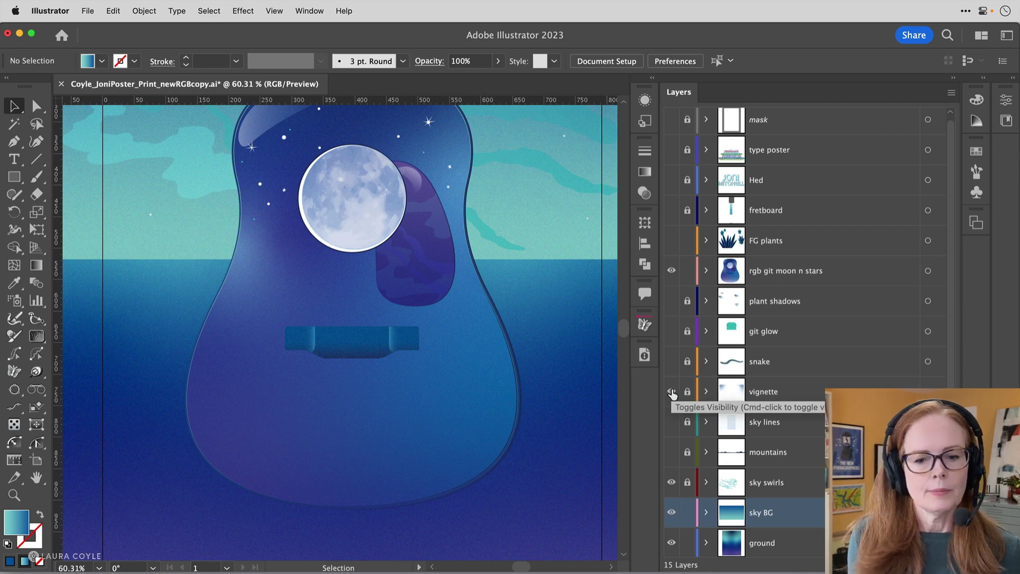
{"action": "left_click", "coordinate": [672, 392]}
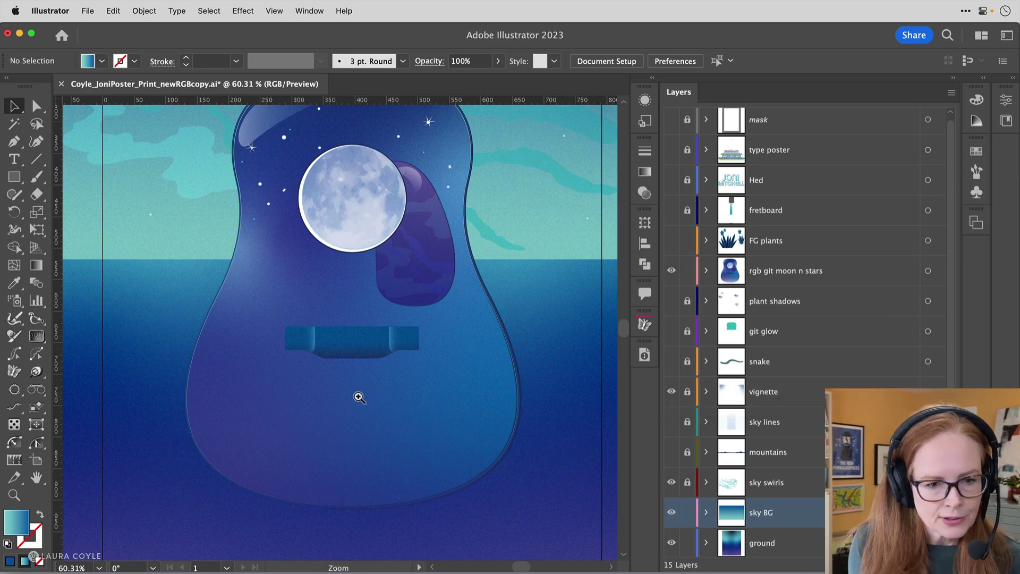
Step: Inspect the grainy guitar body up close and hide the rgb git moon n stars and sky swirls layers
{"action": "left_click_drag", "start_coordinate": [357, 396], "coordinate": [295, 417]}
{"action": "left_click_drag", "start_coordinate": [360, 392], "coordinate": [314, 421]}
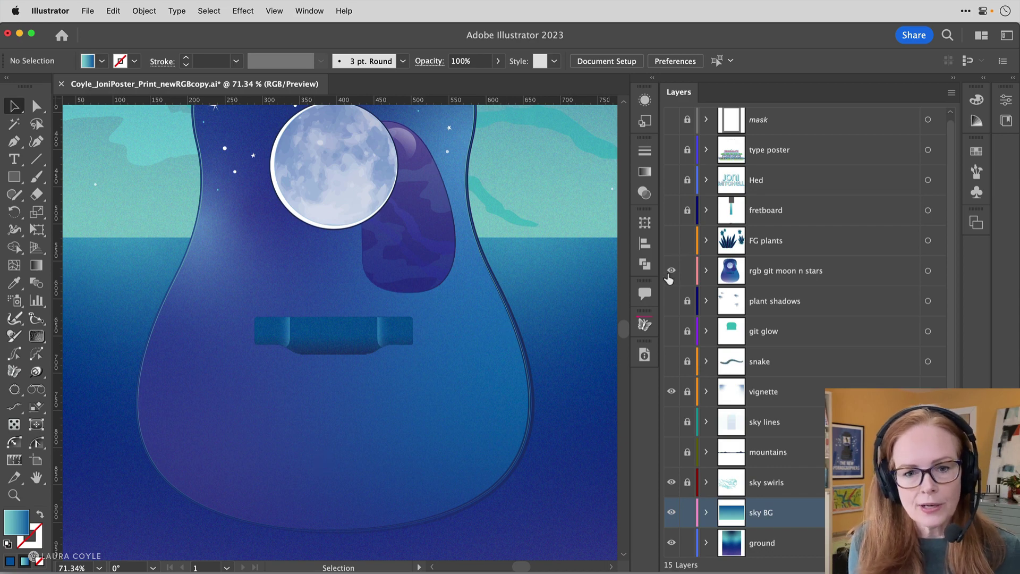
{"action": "scroll", "coordinate": [514, 321], "scroll_direction": "down", "scroll_amount": 2}
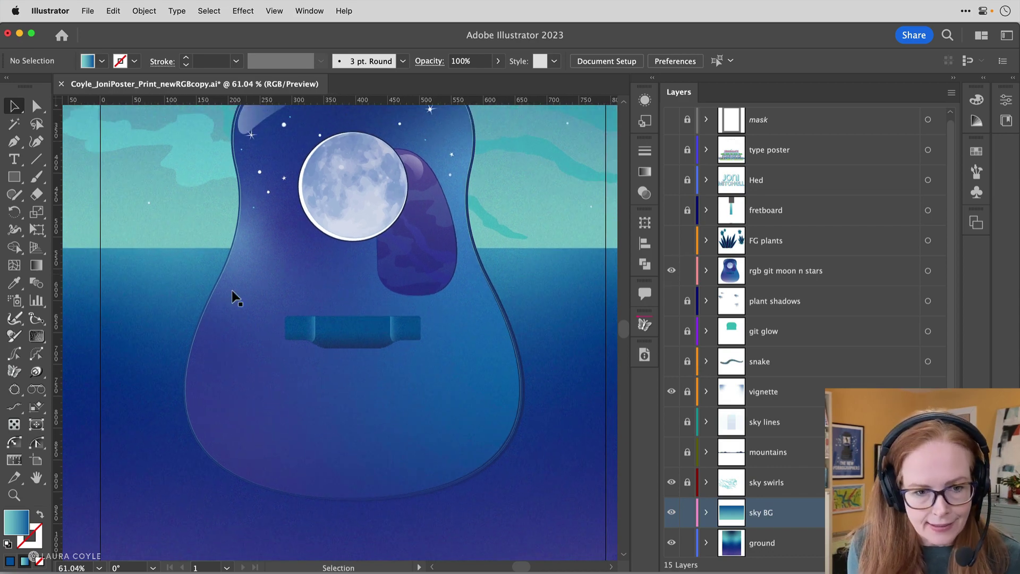
{"action": "left_click", "coordinate": [672, 271]}
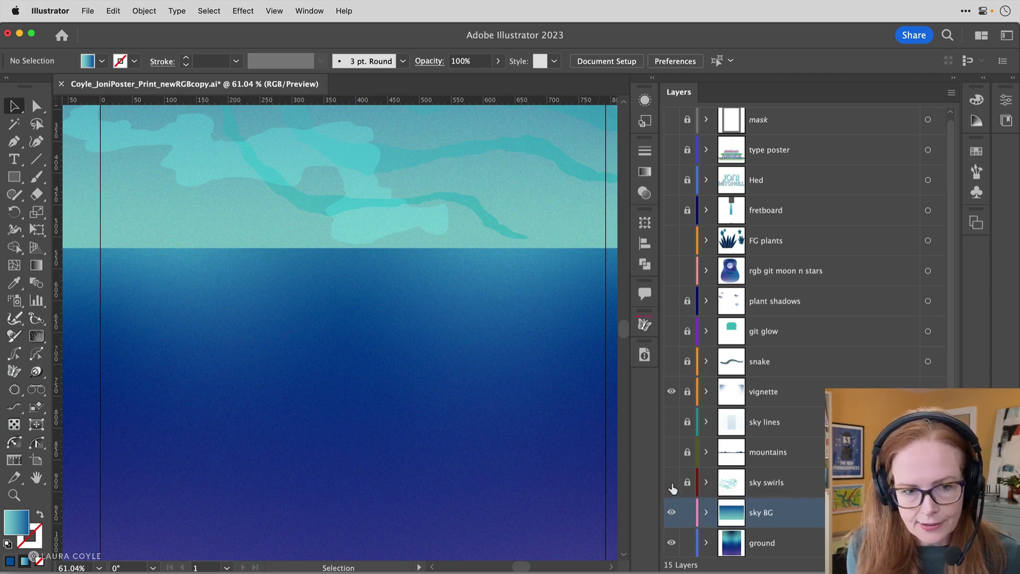
{"action": "left_click", "coordinate": [671, 483]}
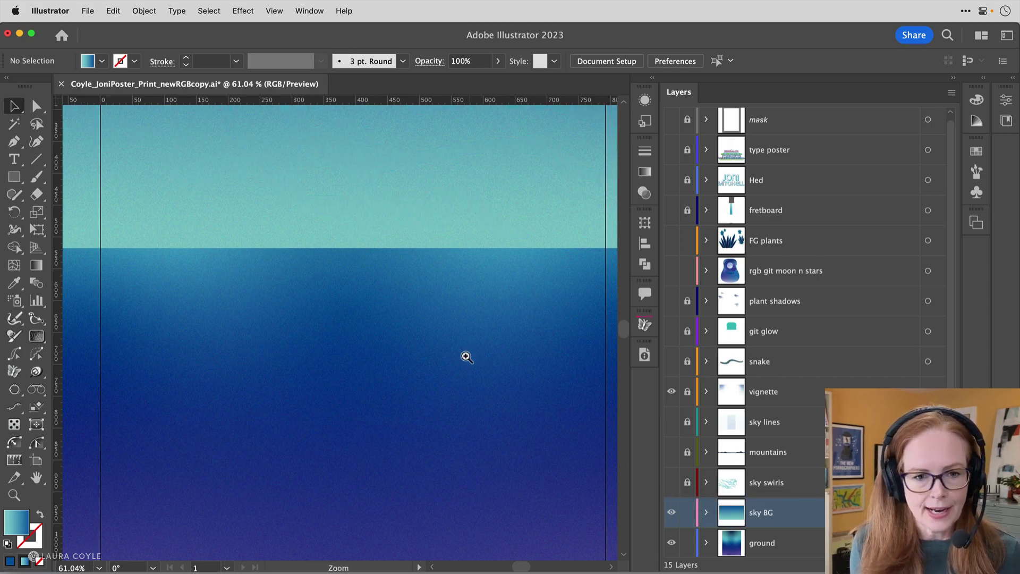
Step: Select the ground layer's background rectangle and hide the sky BG layer covering its upper part
{"action": "scroll", "coordinate": [464, 355], "scroll_direction": "down", "scroll_amount": 5}
{"action": "scroll", "coordinate": [403, 401], "scroll_direction": "up", "scroll_amount": 3}
{"action": "left_click", "coordinate": [392, 207]}
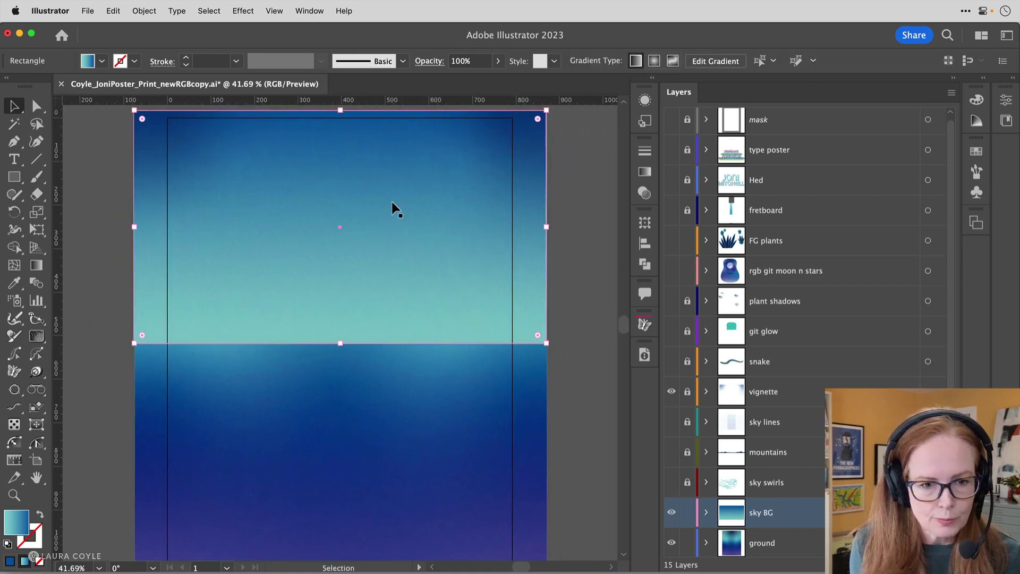
{"action": "left_click", "coordinate": [391, 461]}
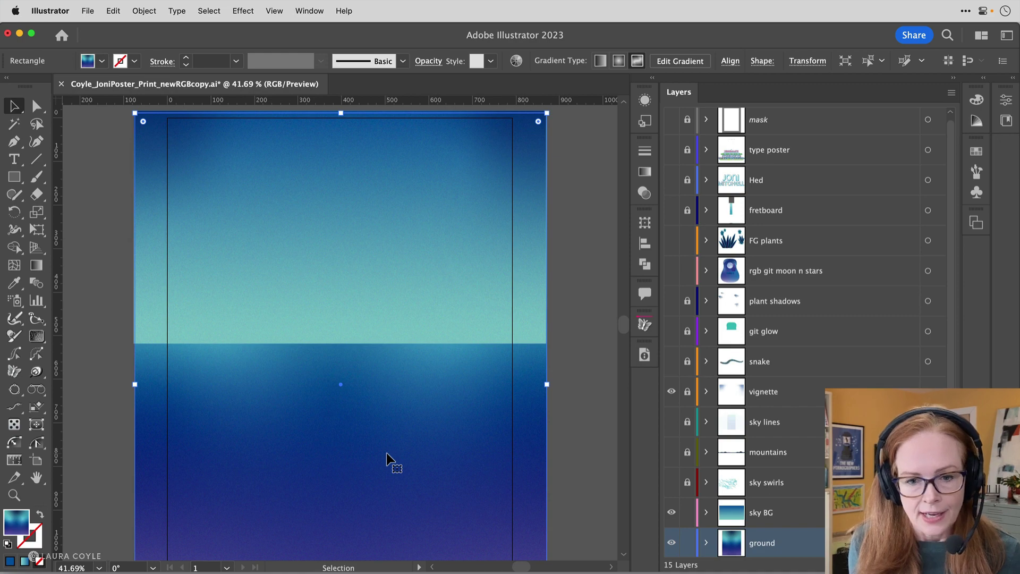
{"action": "left_click", "coordinate": [671, 513]}
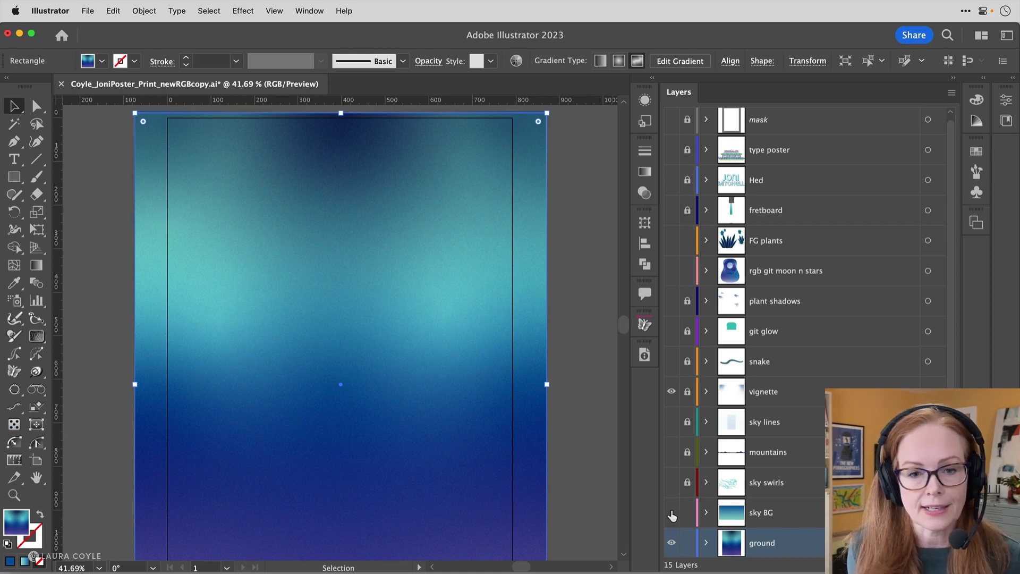
Step: Edit the ground rectangle's freeform gradient by moving the right-hand teal colour stop slightly downward
{"action": "left_click", "coordinate": [648, 177]}
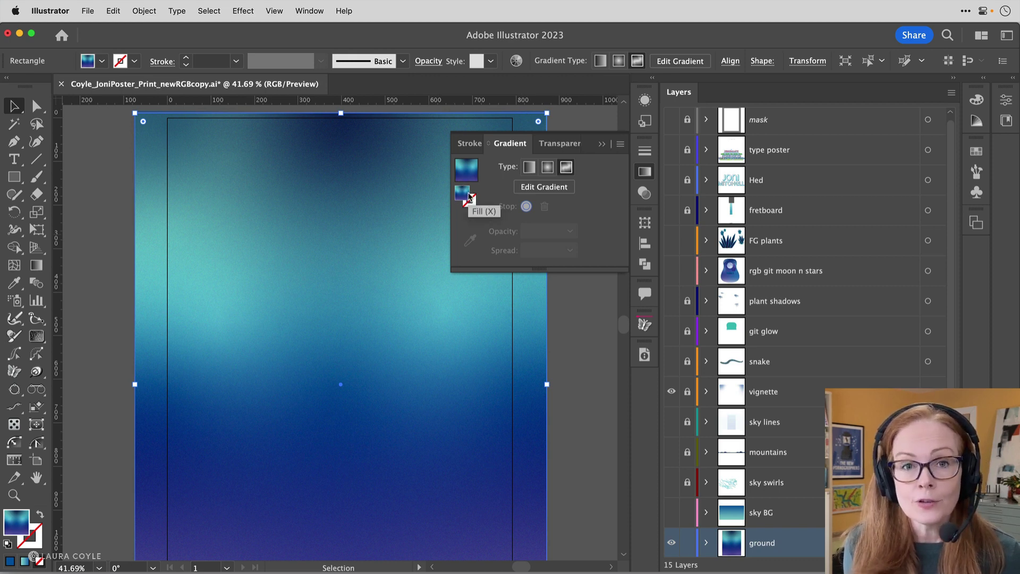
{"action": "left_click", "coordinate": [555, 189]}
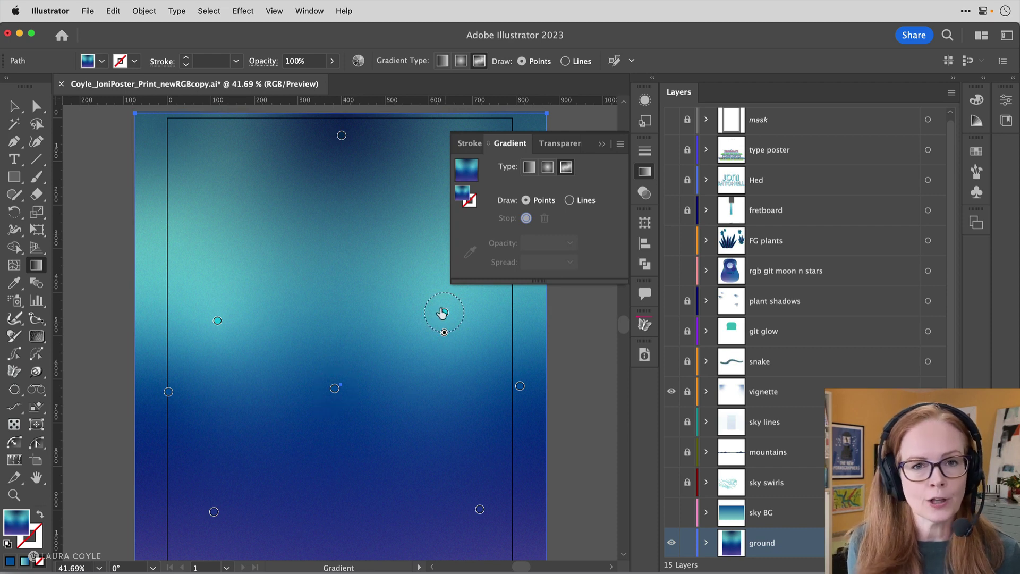
{"action": "mouse_move", "coordinate": [443, 313]}
{"action": "left_mouse_down"}
{"action": "mouse_move", "coordinate": [412, 296]}
{"action": "mouse_move", "coordinate": [337, 298]}
{"action": "mouse_move", "coordinate": [387, 296]}
{"action": "mouse_move", "coordinate": [440, 325]}
{"action": "left_mouse_up"}
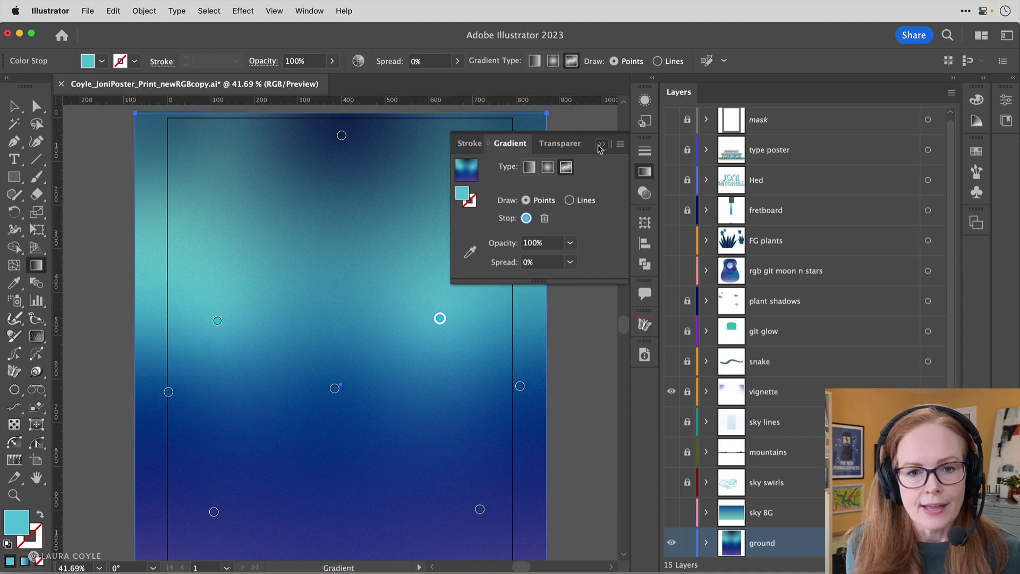
{"action": "left_click", "coordinate": [602, 144]}
{"action": "left_click", "coordinate": [13, 106]}
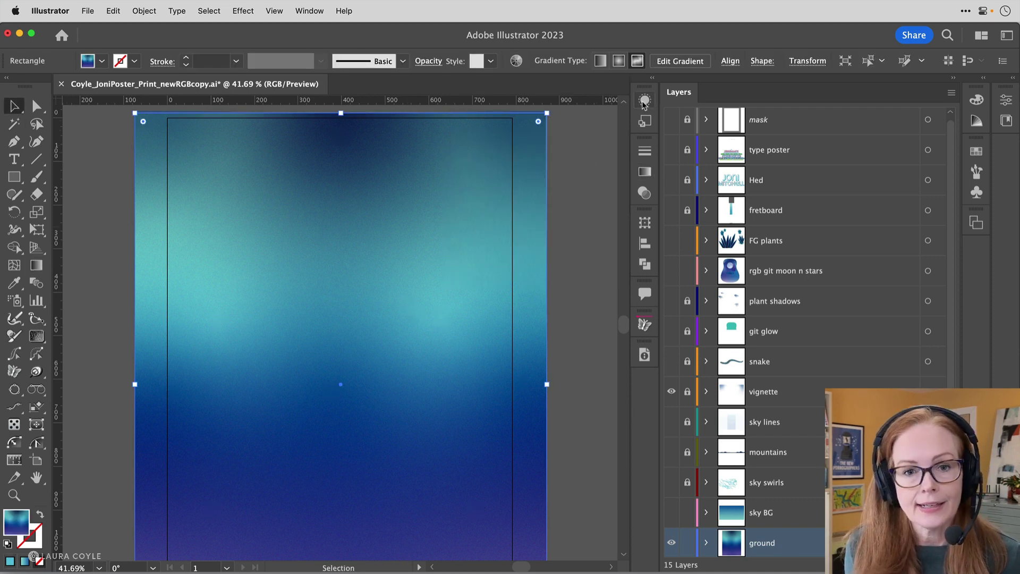
Step: Compare the ground rectangle with its Grain effect off and on, and delete that effect from its appearance
{"action": "left_click", "coordinate": [644, 101]}
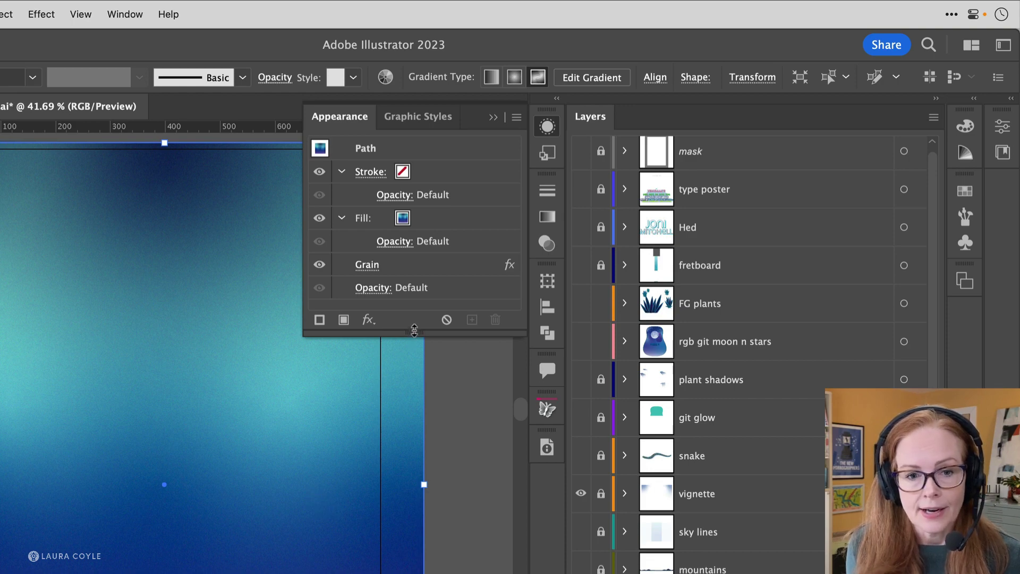
{"action": "left_click_drag", "start_coordinate": [415, 330], "coordinate": [414, 375]}
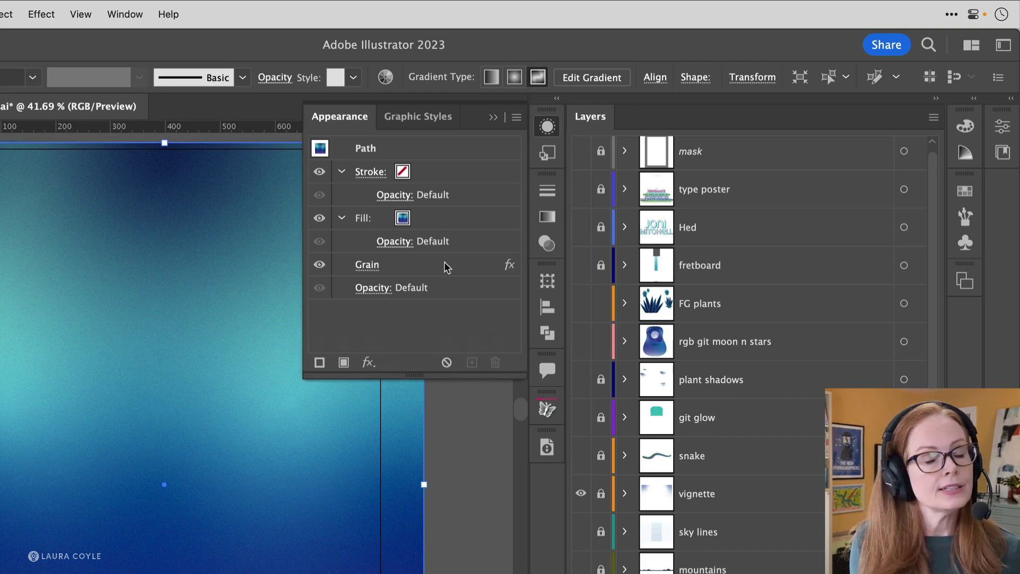
{"action": "left_click", "coordinate": [319, 265]}
{"action": "key", "text": "z"}
{"action": "left_click_drag", "start_coordinate": [222, 558], "coordinate": [319, 558]}
{"action": "scroll", "coordinate": [212, 455], "scroll_direction": "up", "scroll_amount": 5}
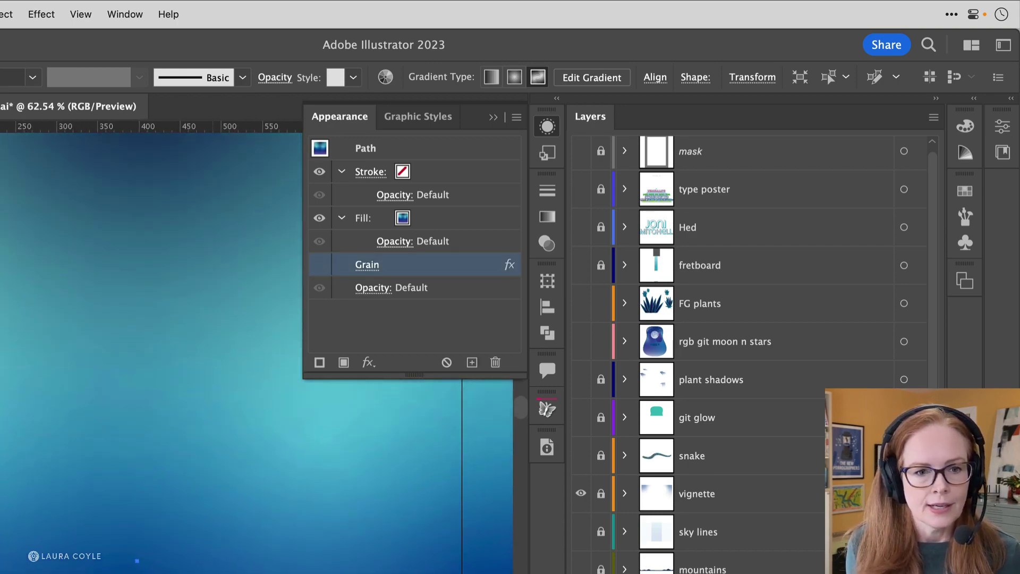
{"action": "left_click", "coordinate": [320, 265]}
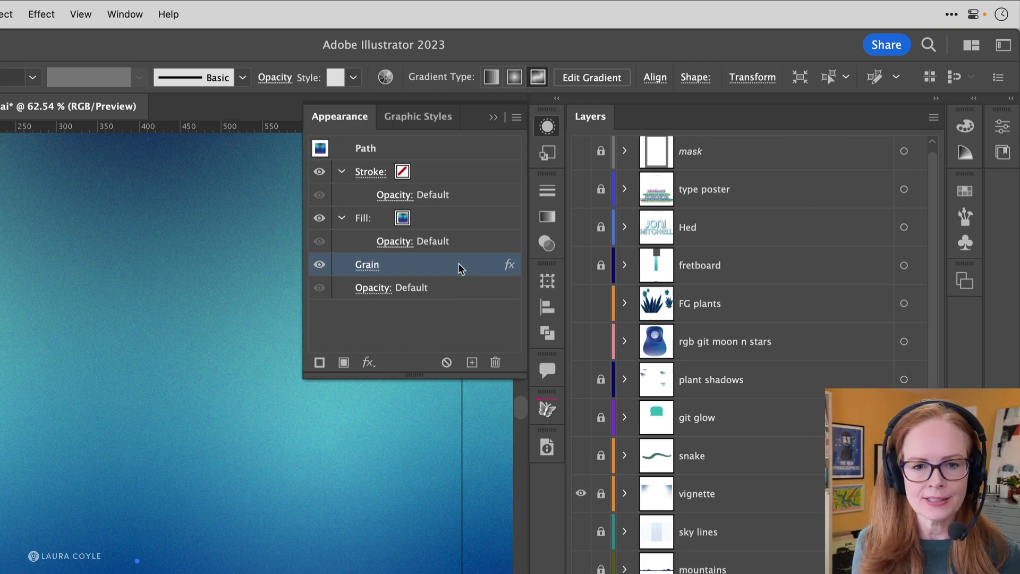
{"action": "left_click", "coordinate": [495, 363]}
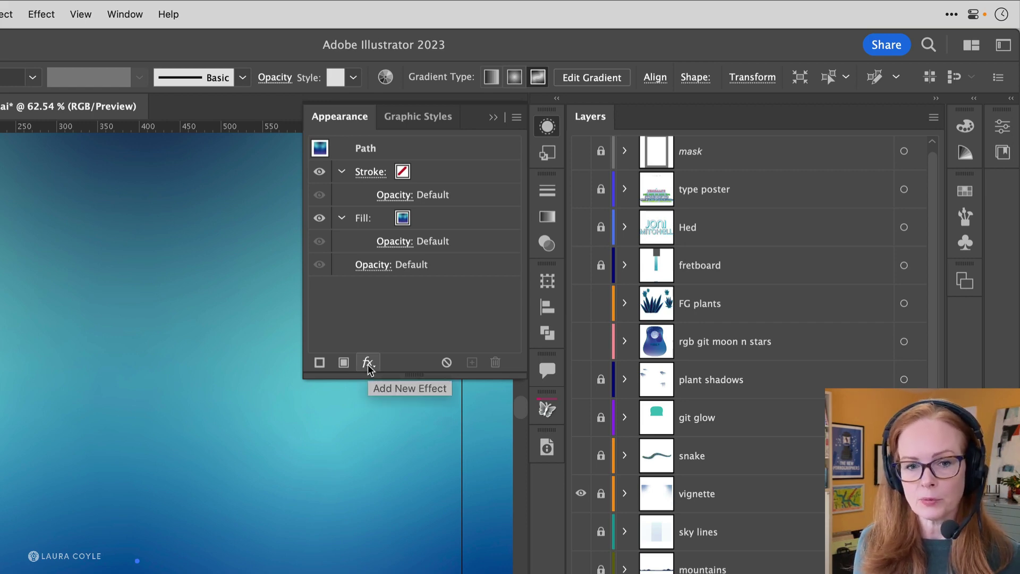
Step: Look through the Illustrator and Photoshop effect categories, including Stylize, 3D and Materials and Sketch, without applying any
{"action": "left_click", "coordinate": [46, 16]}
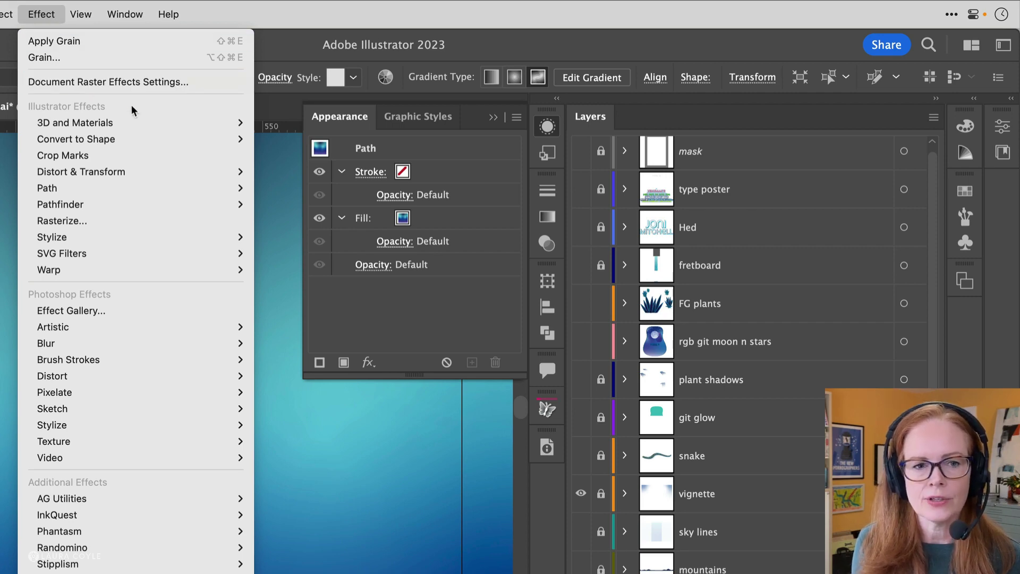
{"action": "mouse_move", "coordinate": [181, 267]}
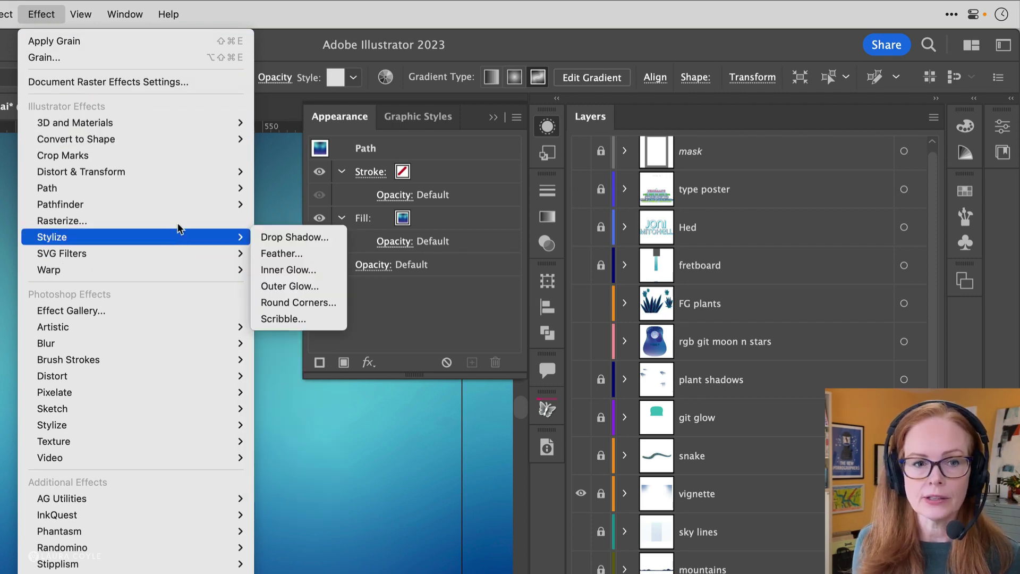
{"action": "mouse_move", "coordinate": [177, 121]}
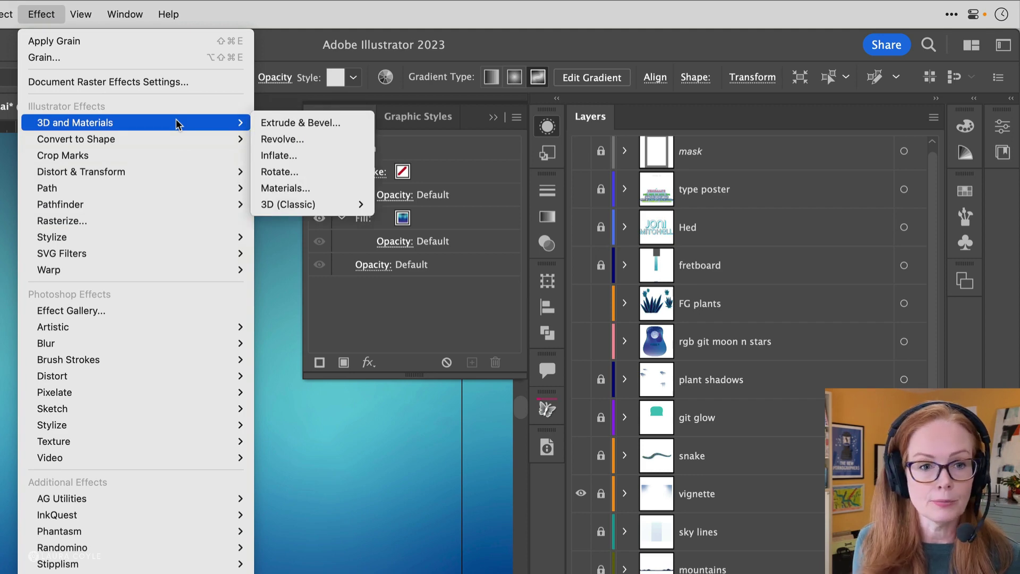
{"action": "mouse_move", "coordinate": [113, 235]}
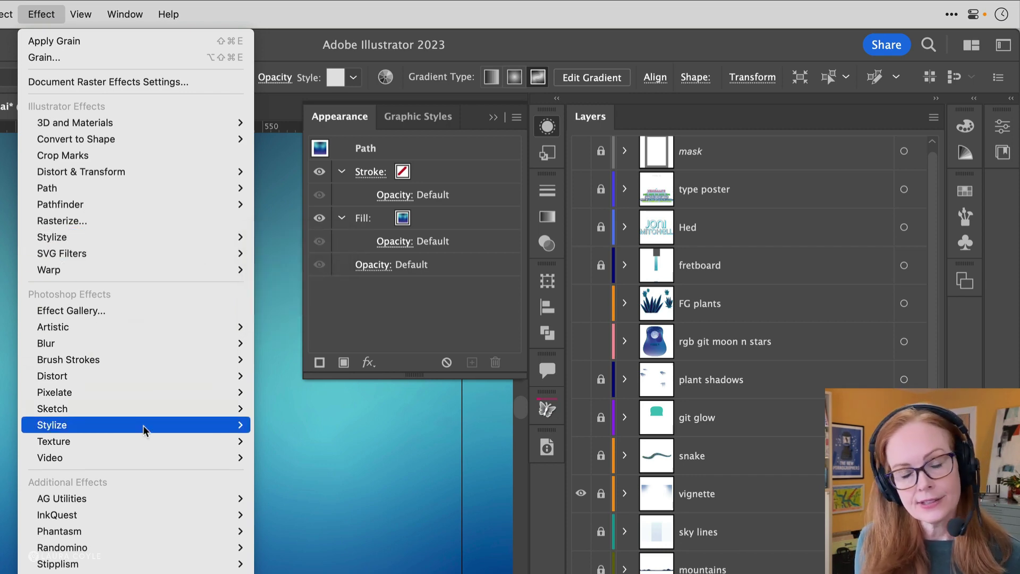
{"action": "mouse_move", "coordinate": [137, 323]}
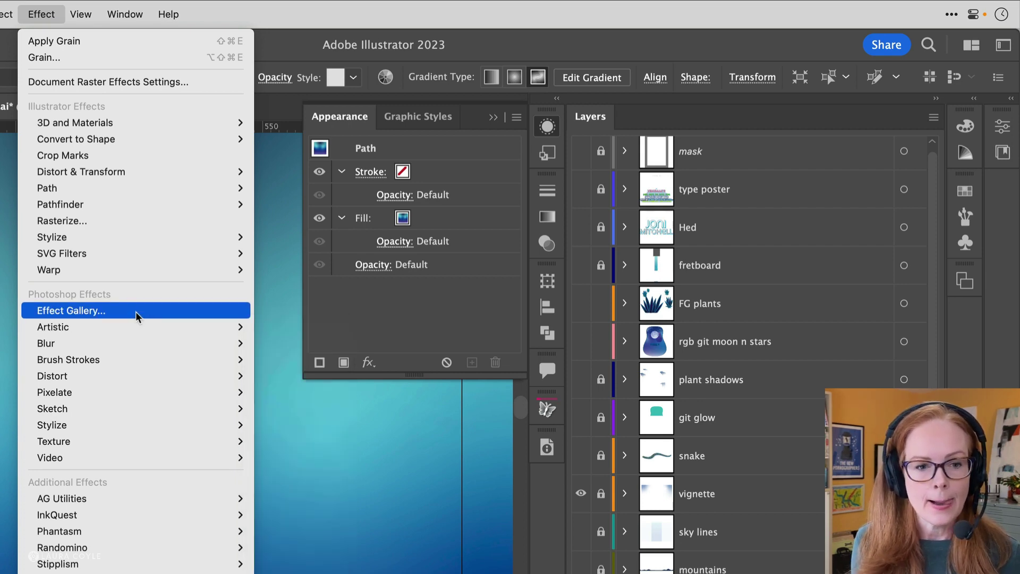
{"action": "mouse_move", "coordinate": [145, 398]}
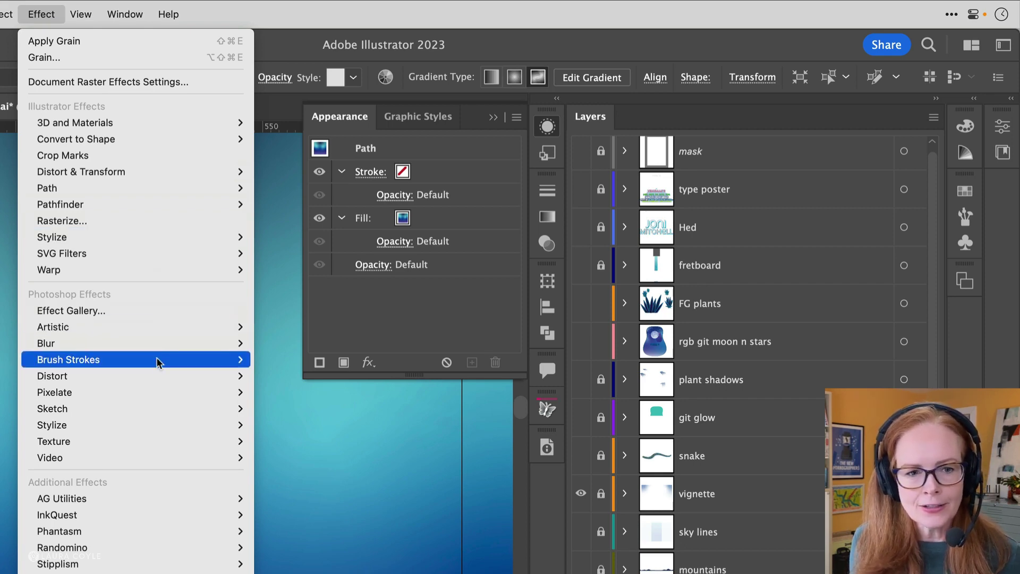
{"action": "mouse_move", "coordinate": [158, 440]}
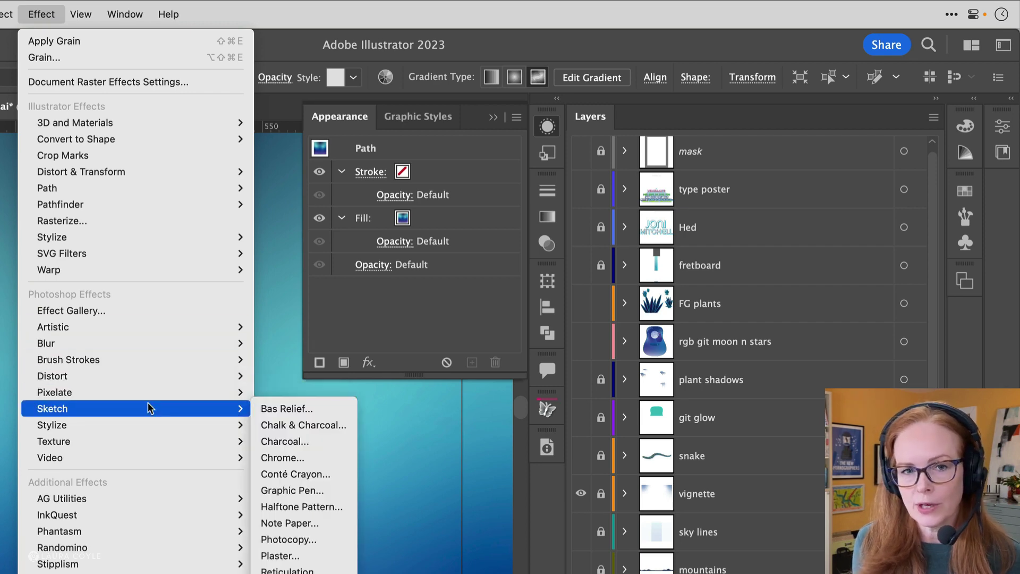
{"action": "left_click", "coordinate": [302, 40]}
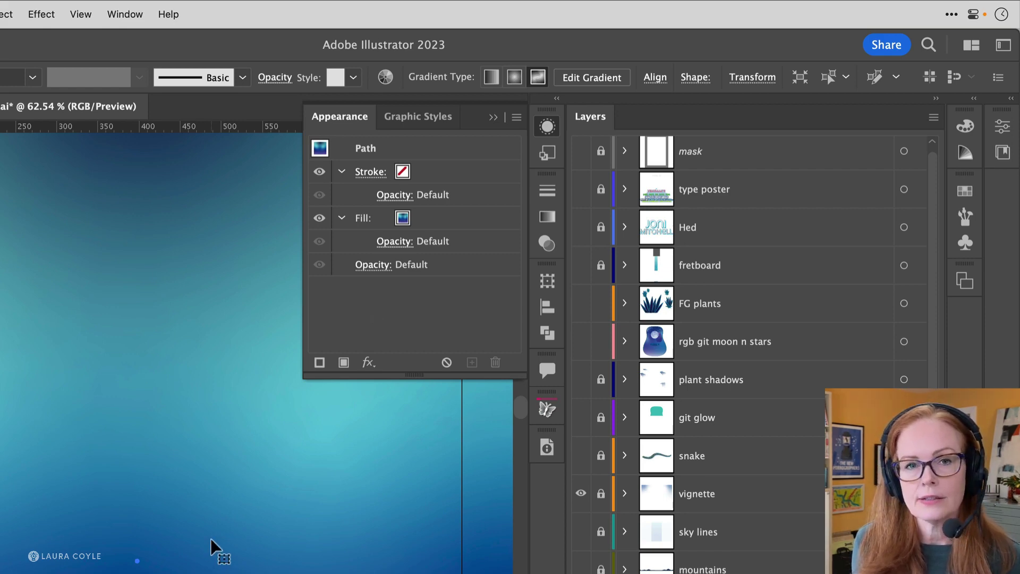
Step: Start a Grain texture effect on the ground rectangle and examine its Regular grain closely in the preview
{"action": "left_click", "coordinate": [367, 363]}
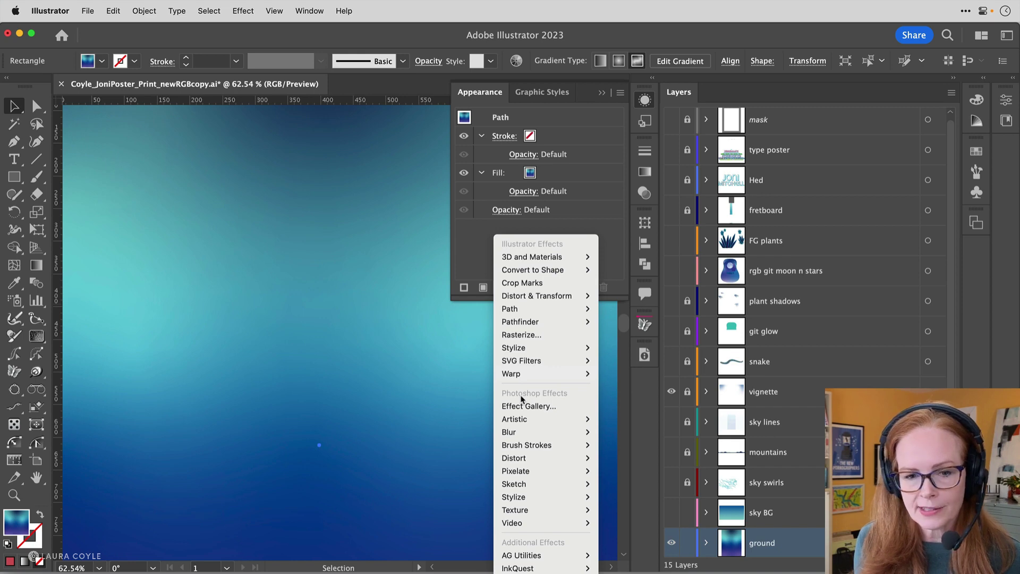
{"action": "mouse_move", "coordinate": [536, 511]}
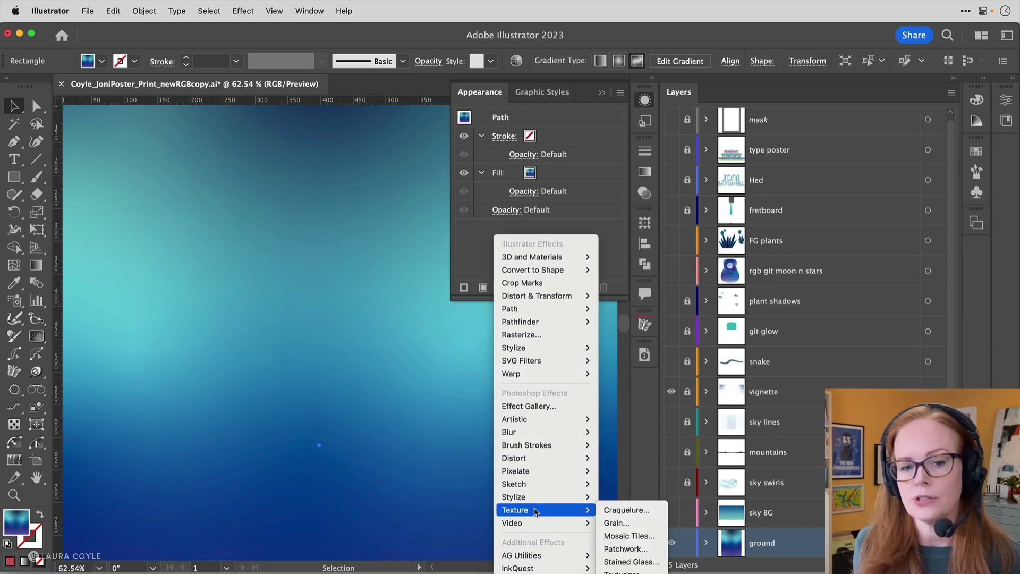
{"action": "left_click", "coordinate": [637, 525]}
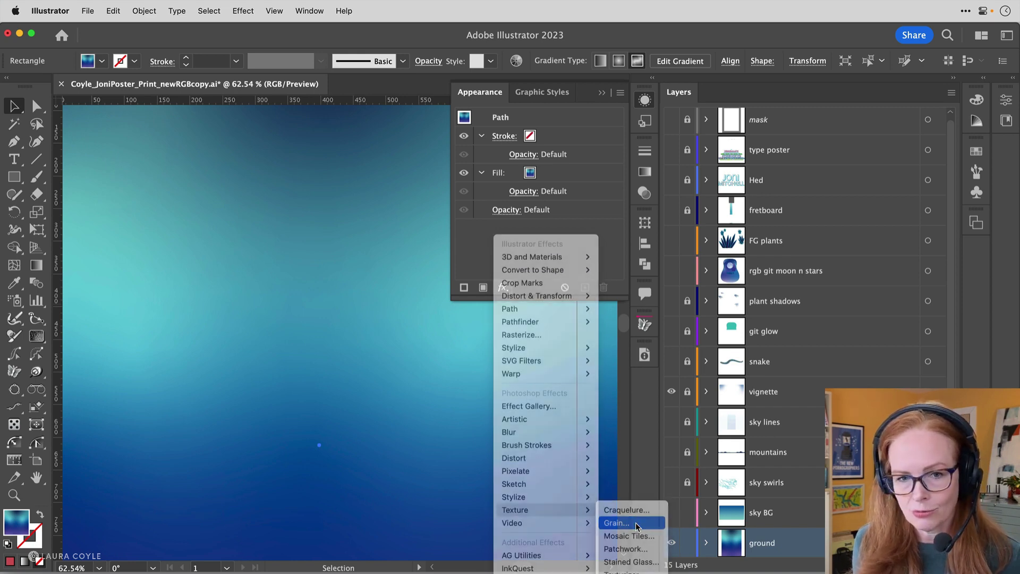
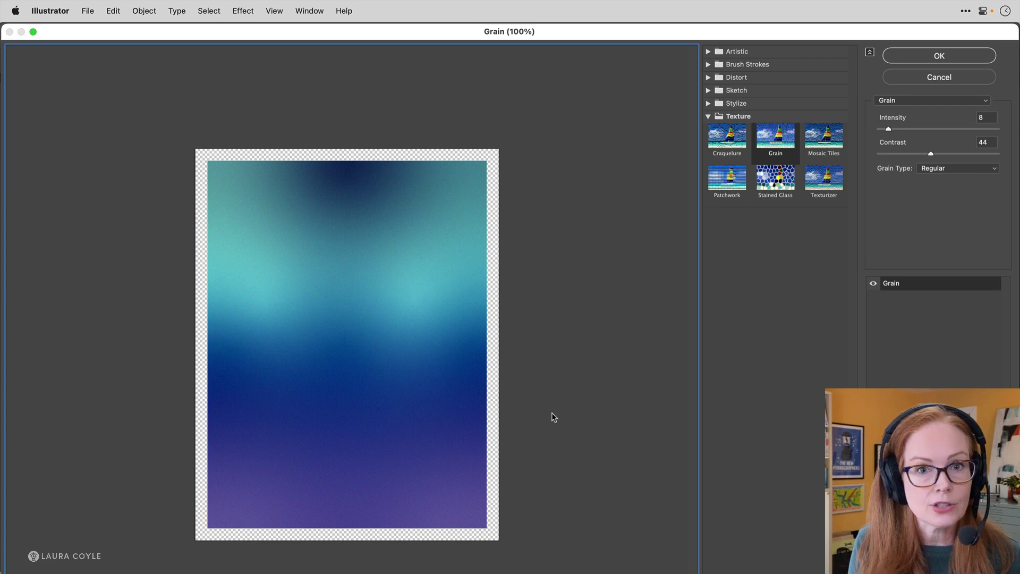
{"action": "key", "text": "super+equal"}
{"action": "key", "text": "super+equal"}
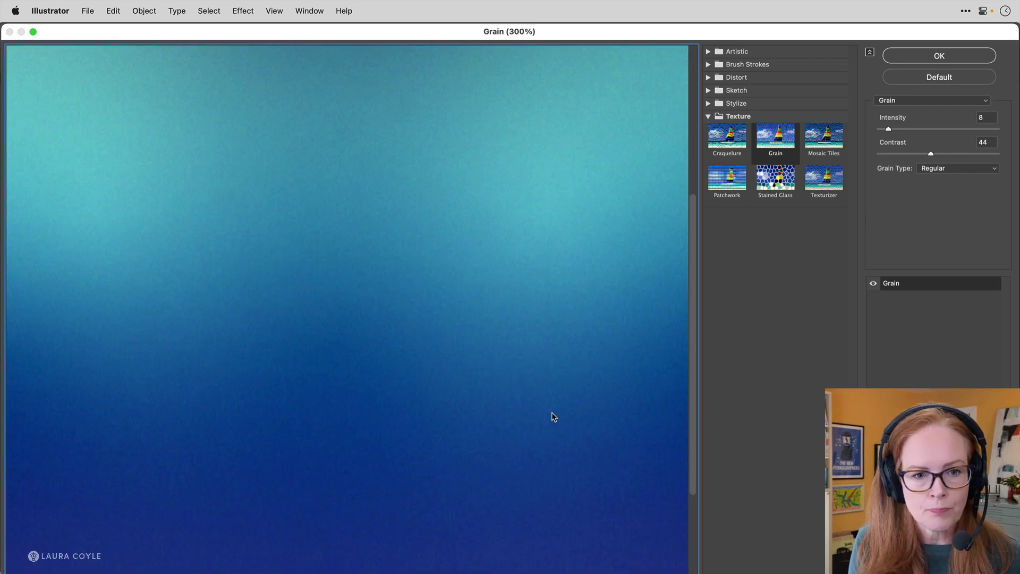
{"action": "key", "text": "super+equal"}
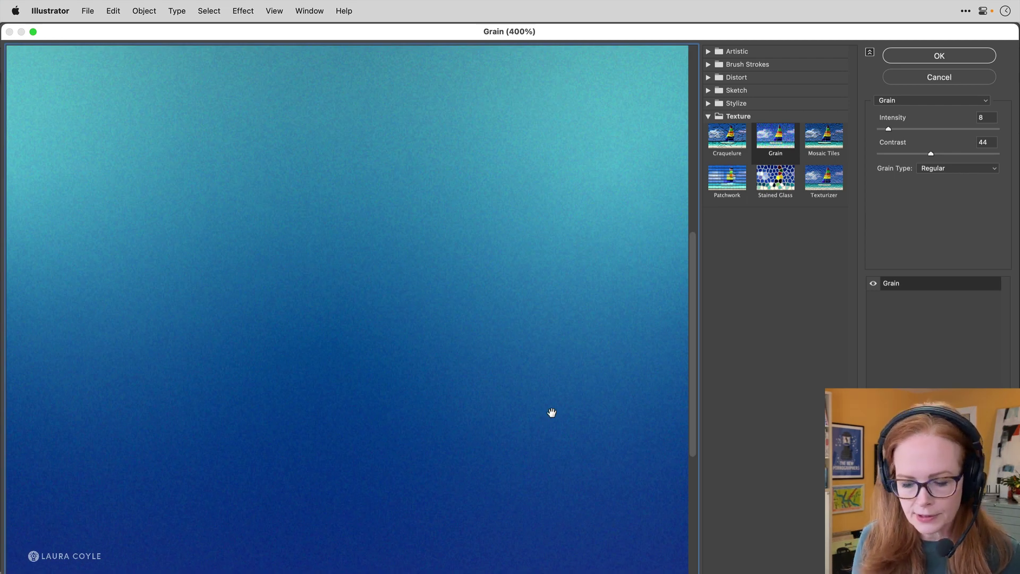
{"action": "key", "text": "super+equal"}
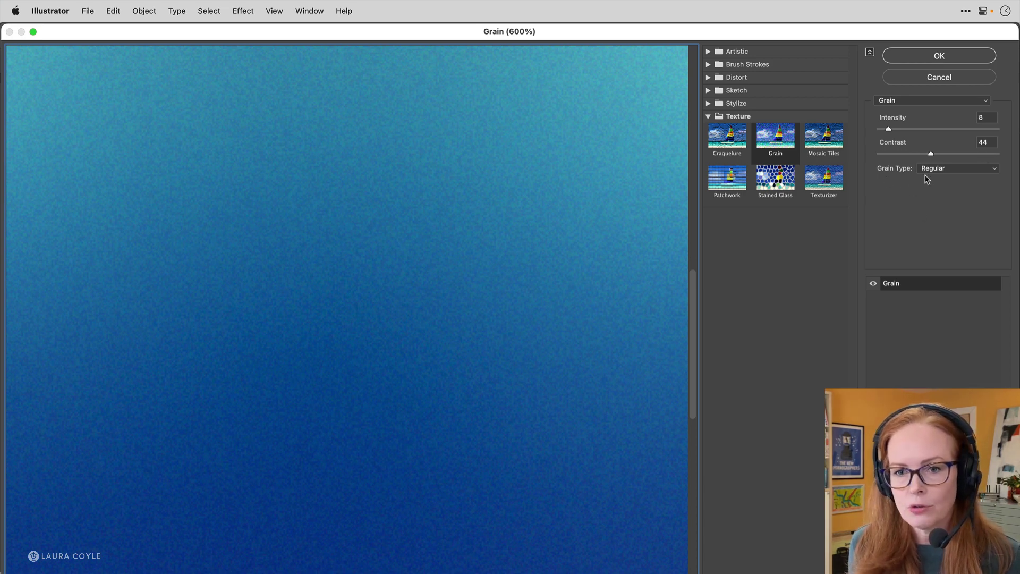
Step: Try the Stippled, Speckle and Sprinkles grain types in turn and compare their previews on the gradient
{"action": "left_click", "coordinate": [981, 170]}
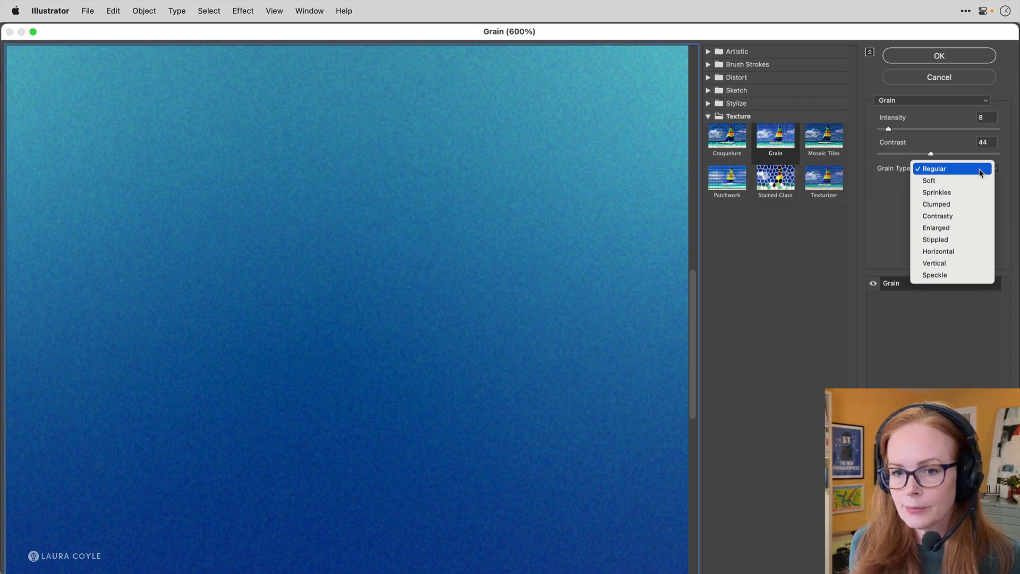
{"action": "left_click", "coordinate": [951, 240]}
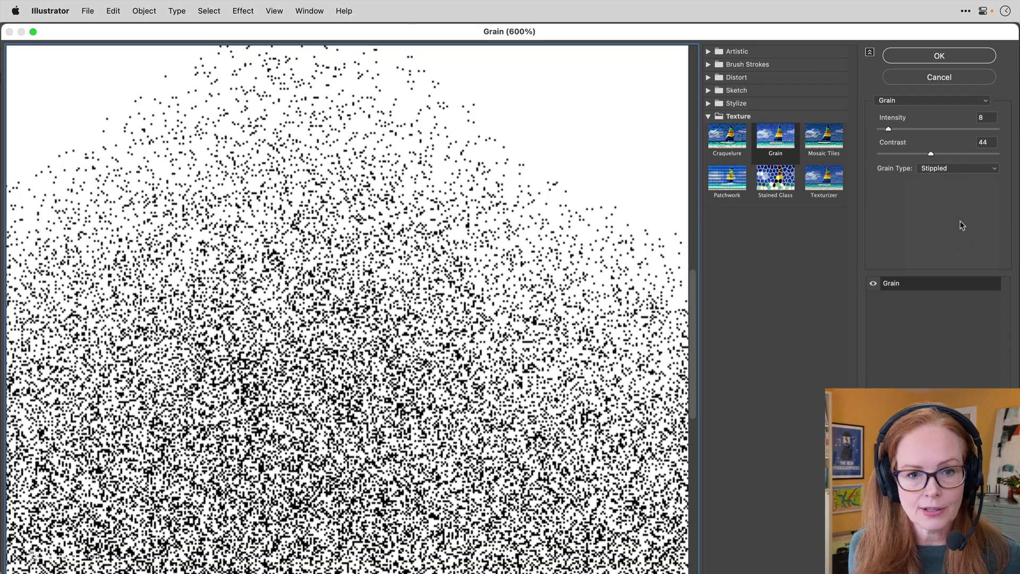
{"action": "left_click", "coordinate": [970, 168]}
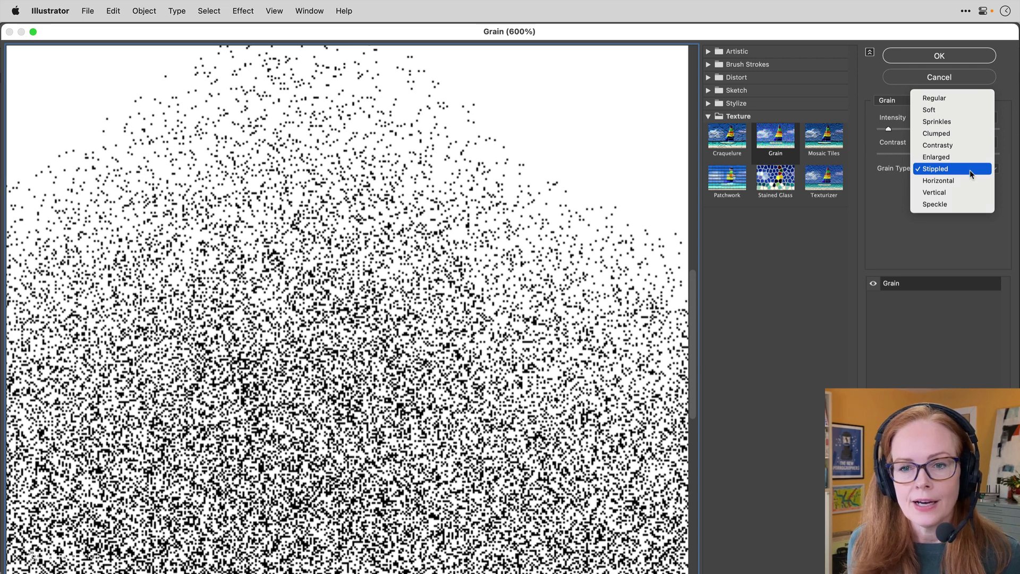
{"action": "left_click", "coordinate": [972, 204]}
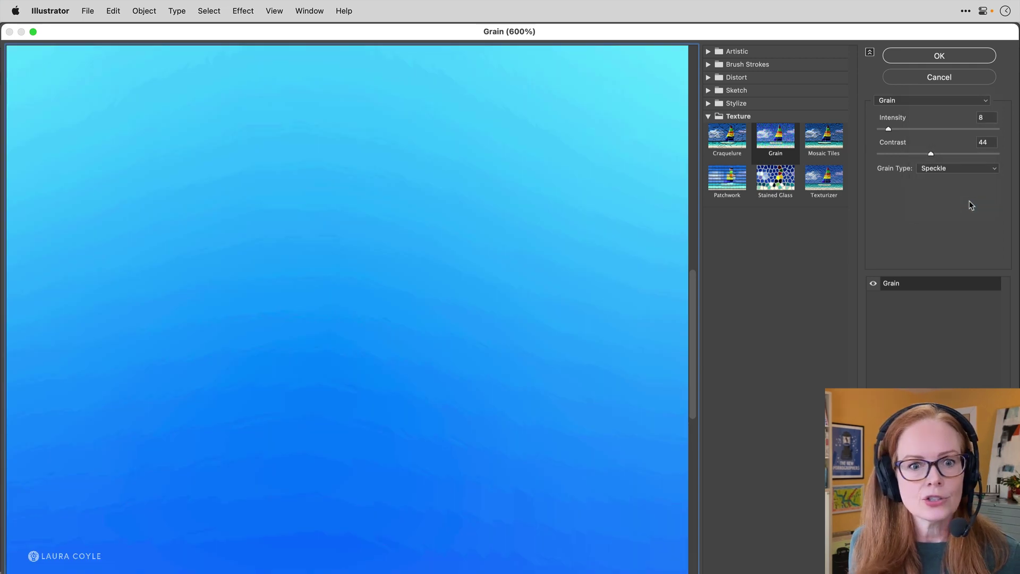
{"action": "left_click", "coordinate": [970, 169]}
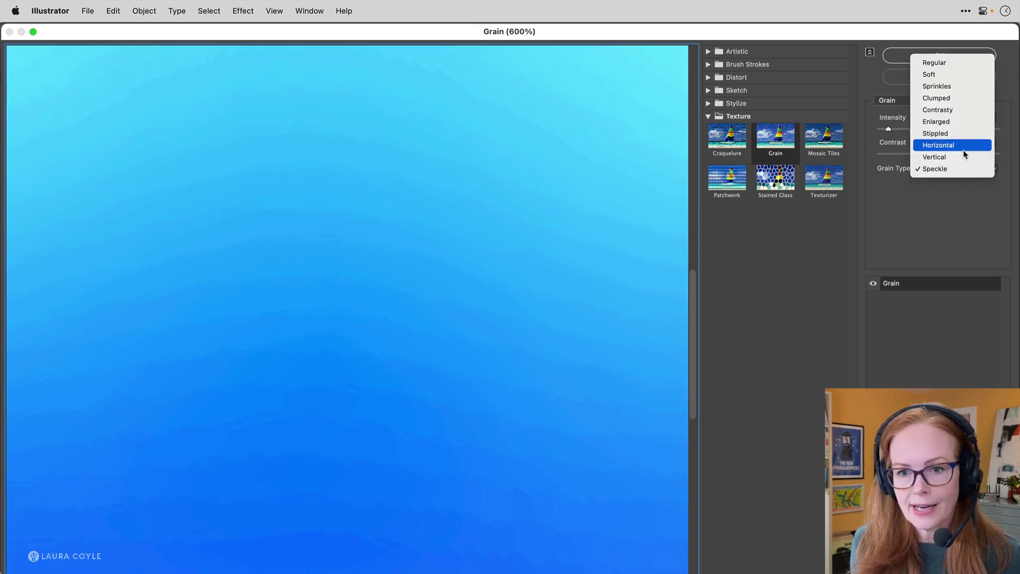
{"action": "left_click", "coordinate": [960, 214]}
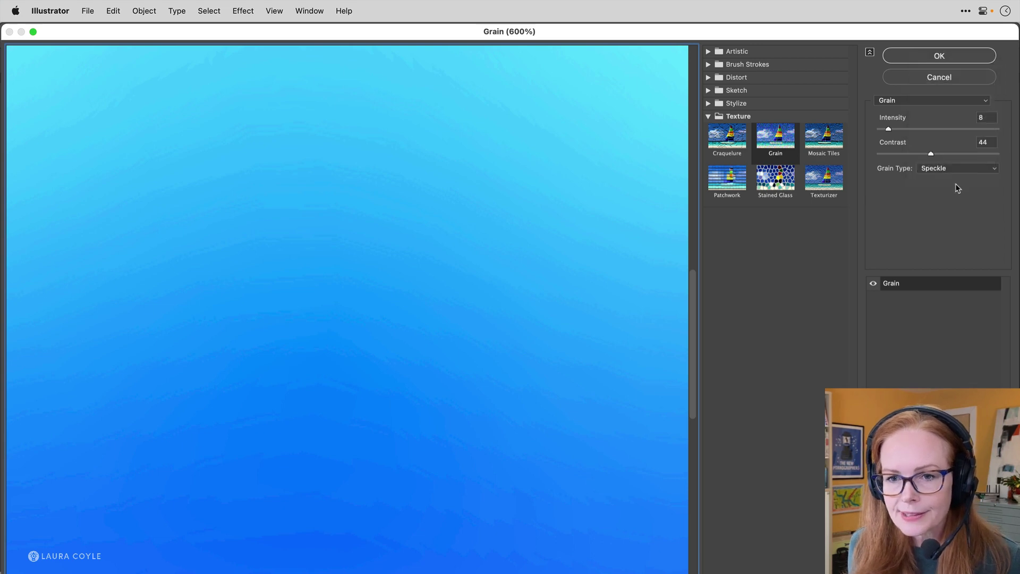
{"action": "left_click", "coordinate": [956, 171]}
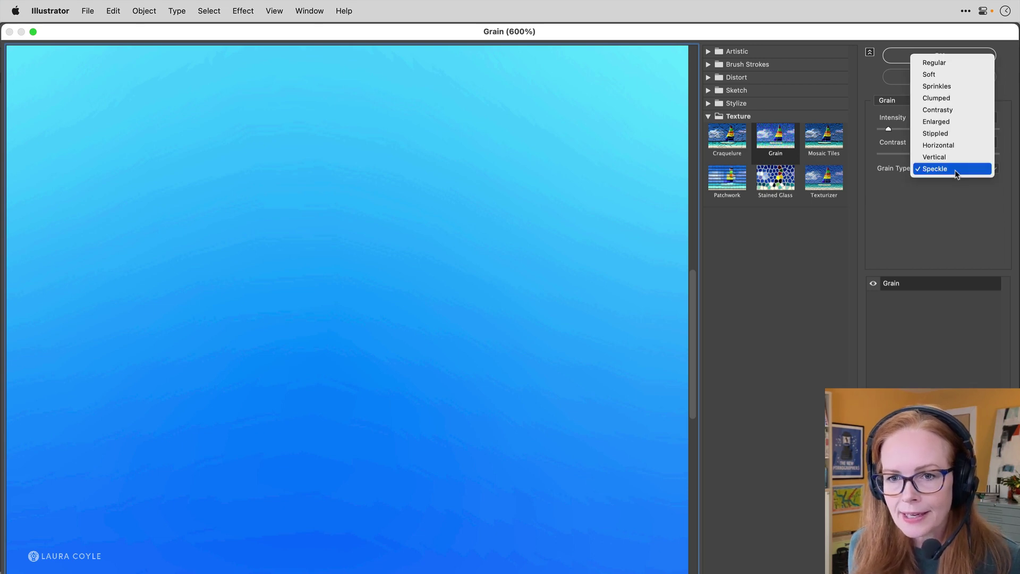
{"action": "left_click", "coordinate": [949, 87]}
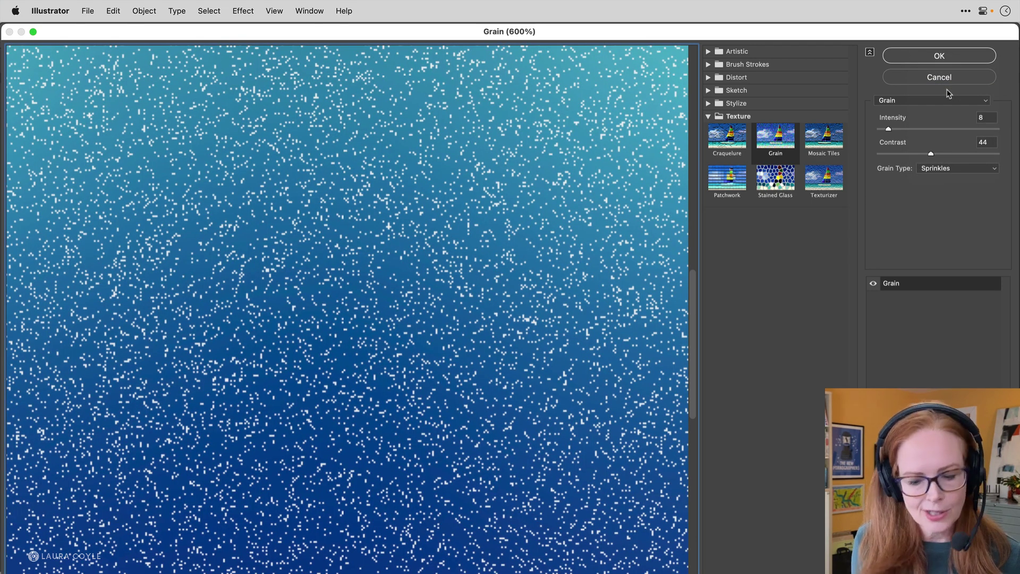
{"action": "key", "text": "super+minus"}
{"action": "key", "text": "super+minus"}
{"action": "key", "text": "super+minus"}
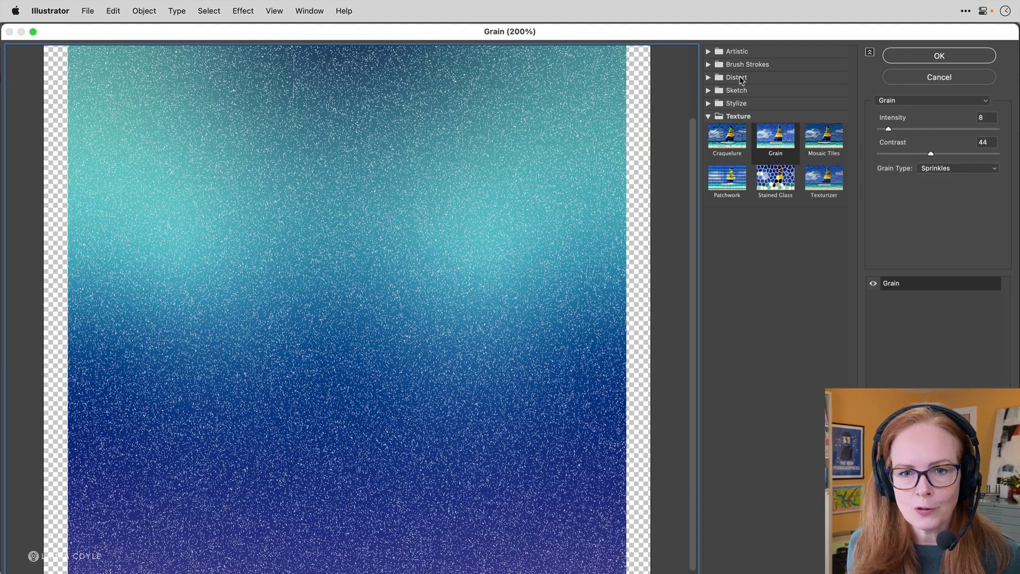
Step: Try the Ocean Ripple distortion instead, with ripple size 11 and ripple magnitude 14
{"action": "left_click", "coordinate": [742, 80]}
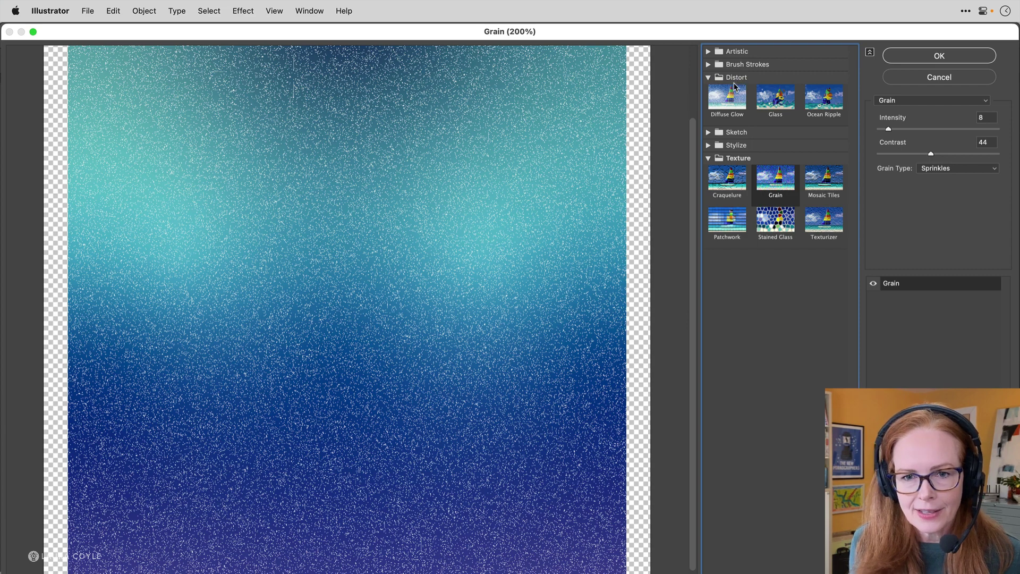
{"action": "left_click", "coordinate": [831, 106]}
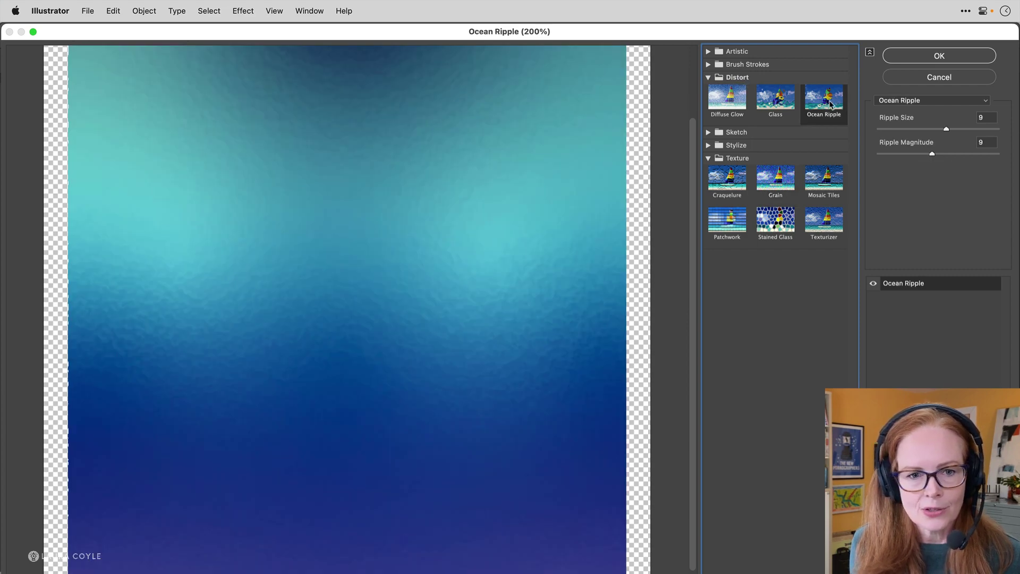
{"action": "left_click_drag", "start_coordinate": [945, 132], "coordinate": [956, 162]}
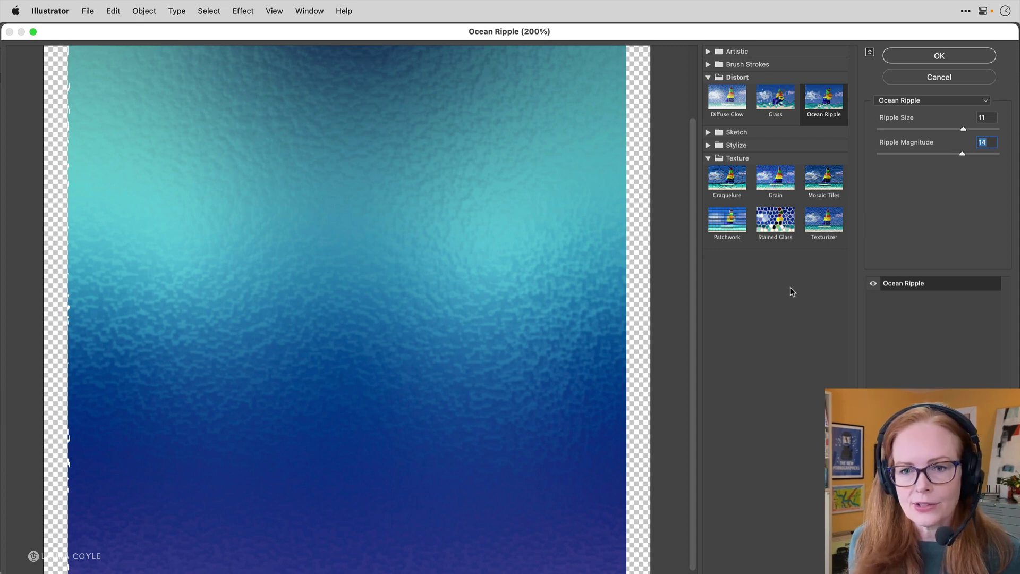
Step: Return to the Grain texture and apply it with the Regular type, intensity 8 and contrast 44
{"action": "left_click", "coordinate": [773, 183]}
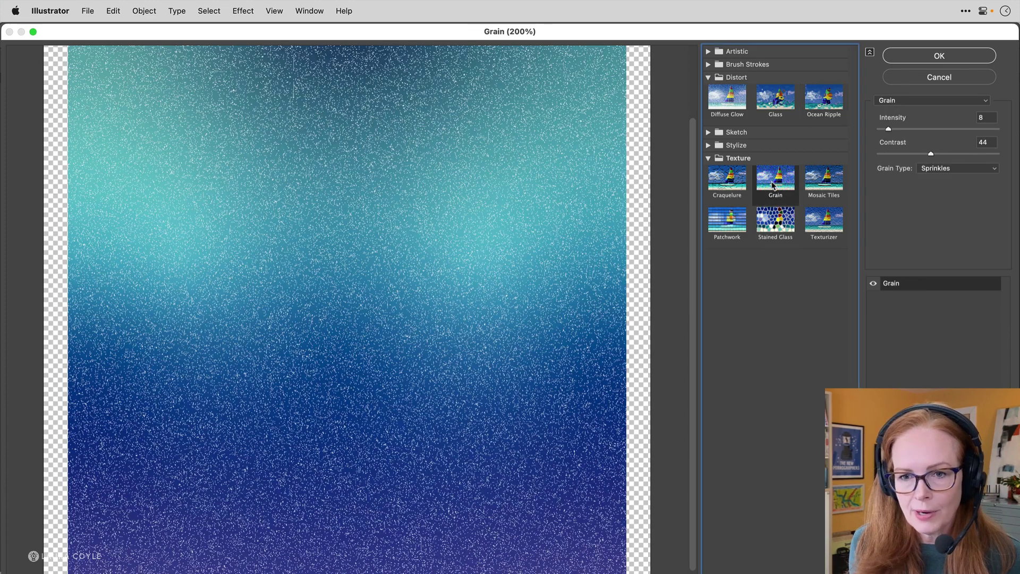
{"action": "left_click", "coordinate": [956, 168]}
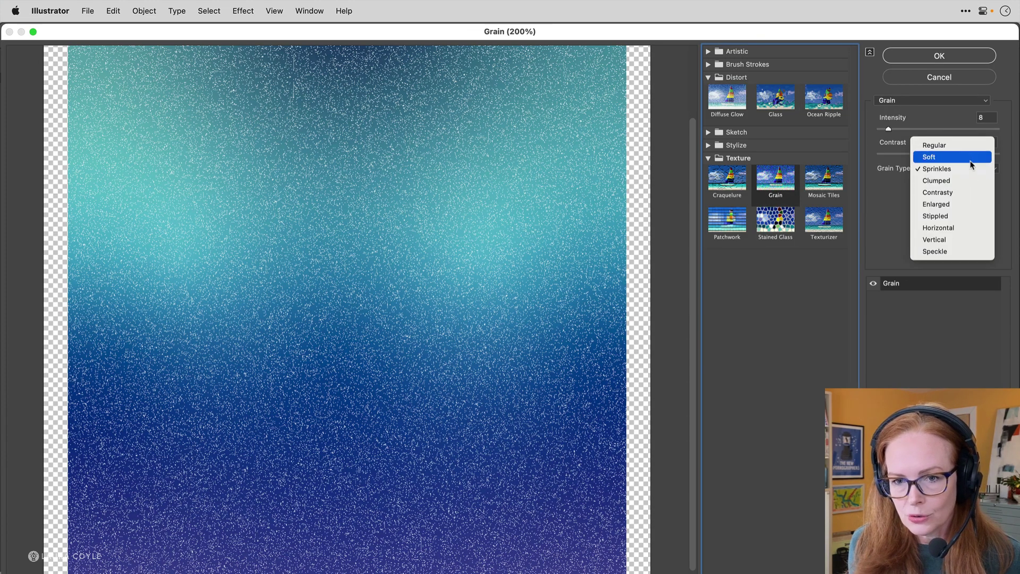
{"action": "left_click", "coordinate": [938, 142]}
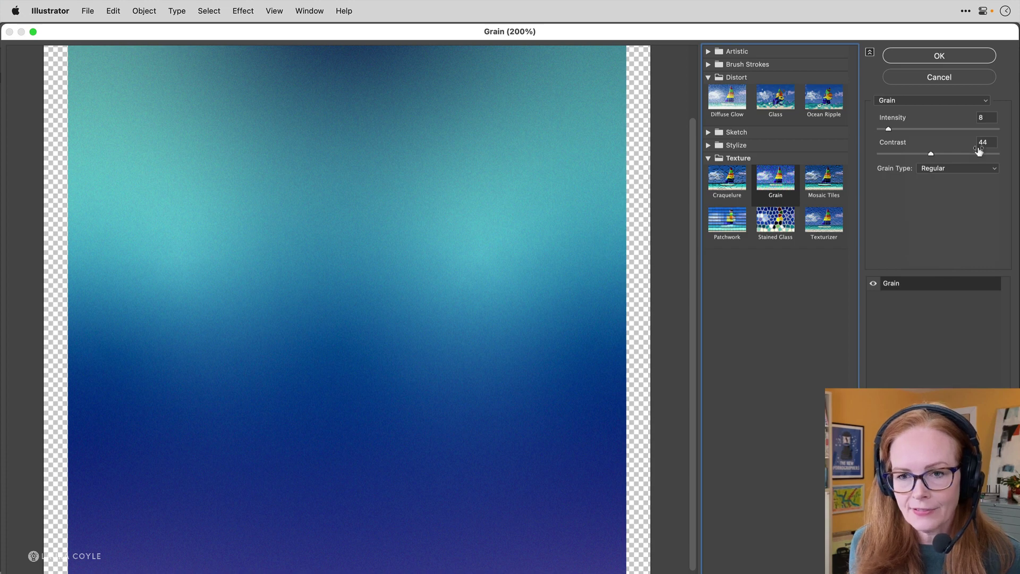
{"action": "left_click", "coordinate": [930, 56]}
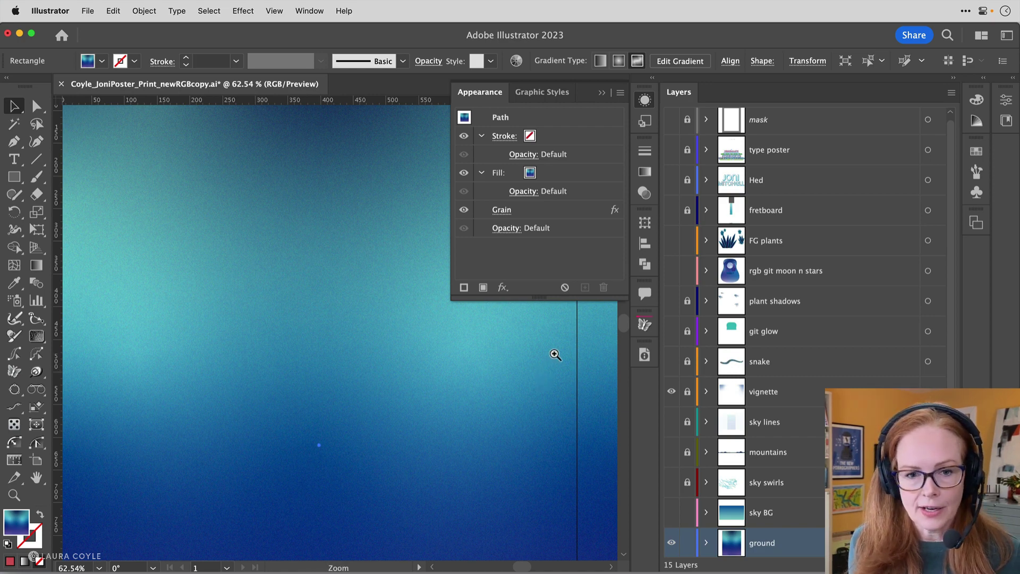
Step: Deselect the ground rectangle and draw a roughly square rectangle with the same gradient and grain on the empty canvas beside the poster
{"action": "left_click_drag", "start_coordinate": [553, 356], "coordinate": [181, 388]}
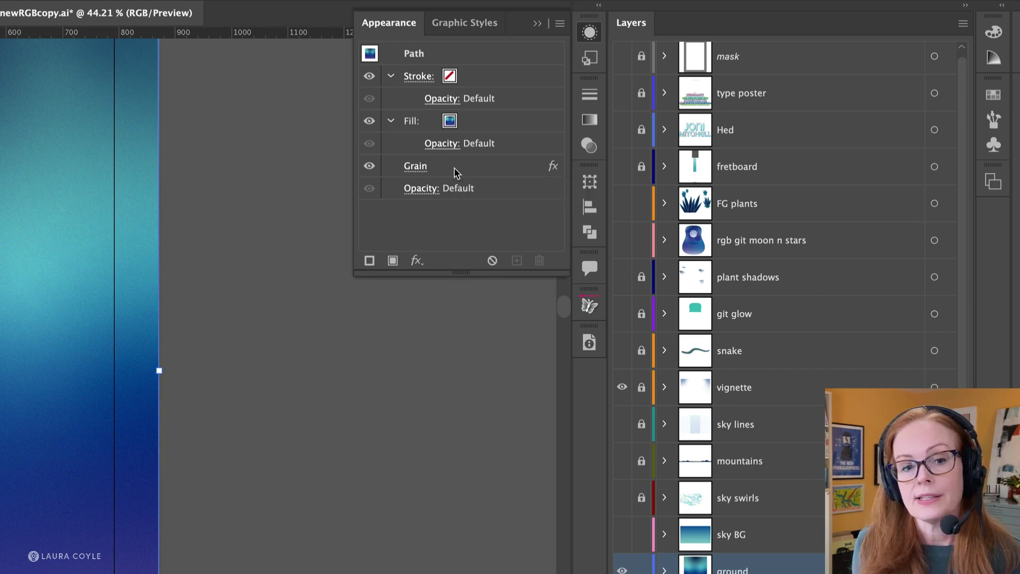
{"action": "left_click", "coordinate": [406, 425]}
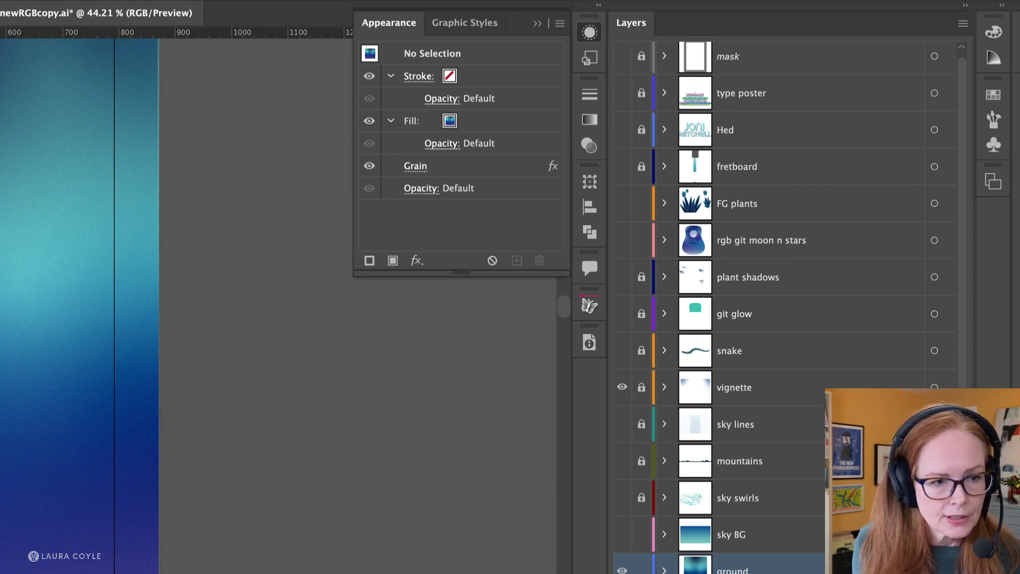
{"action": "left_click_drag", "start_coordinate": [244, 307], "coordinate": [487, 545]}
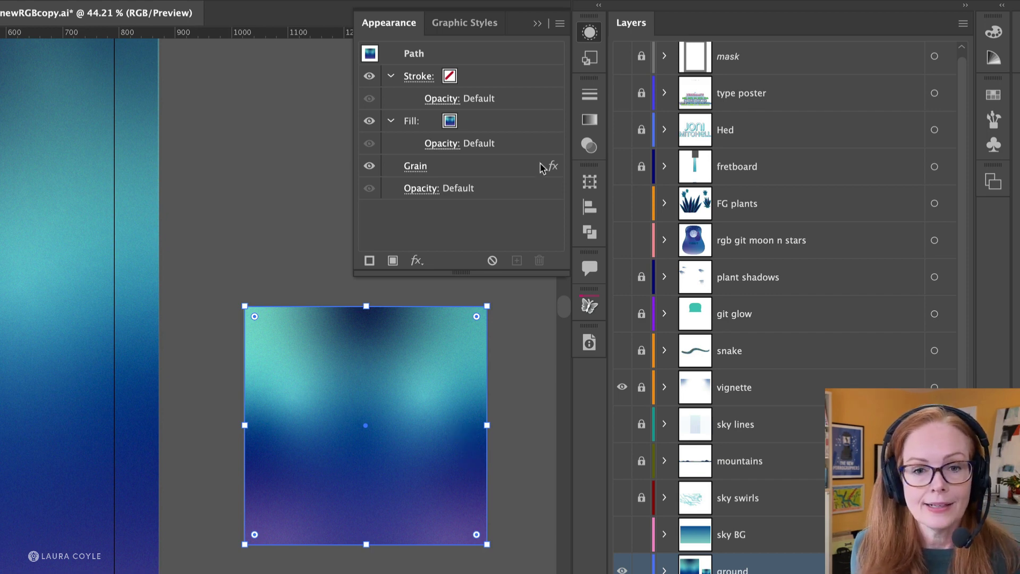
{"action": "left_click", "coordinate": [560, 23]}
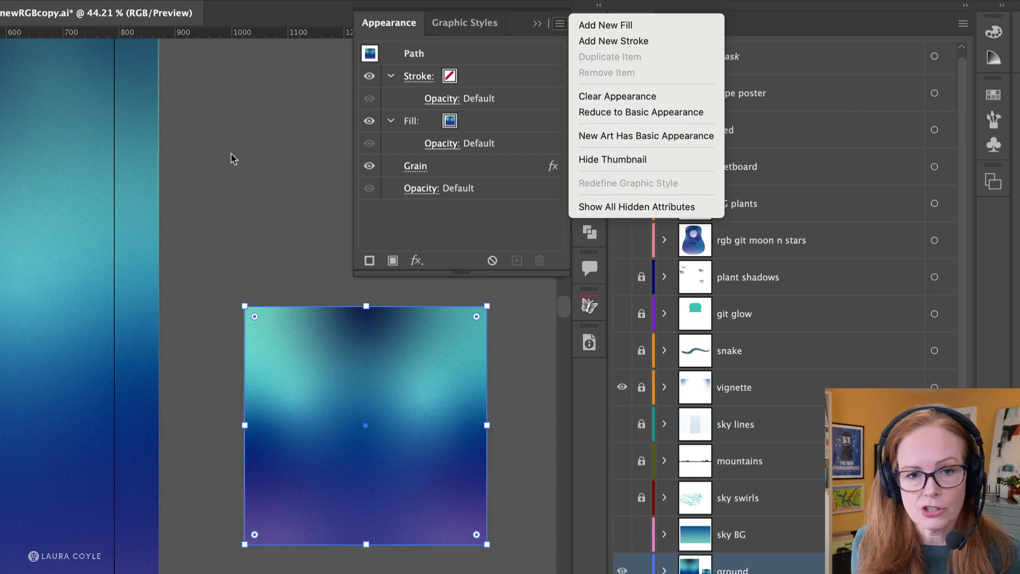
{"action": "left_click", "coordinate": [291, 187]}
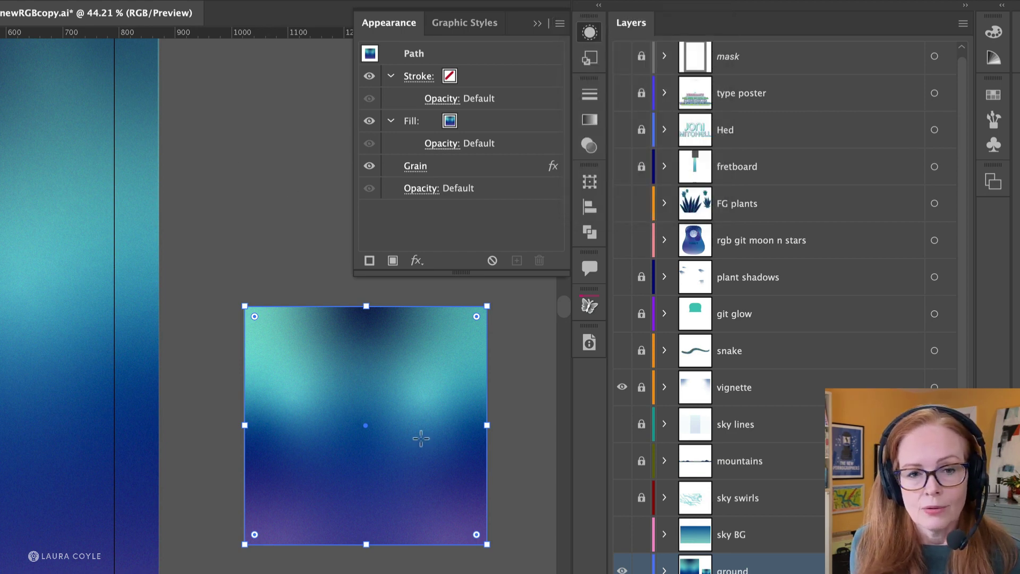
Step: Set the new square's fill to None while keeping the Grain effect in its appearance
{"action": "left_click", "coordinate": [522, 125]}
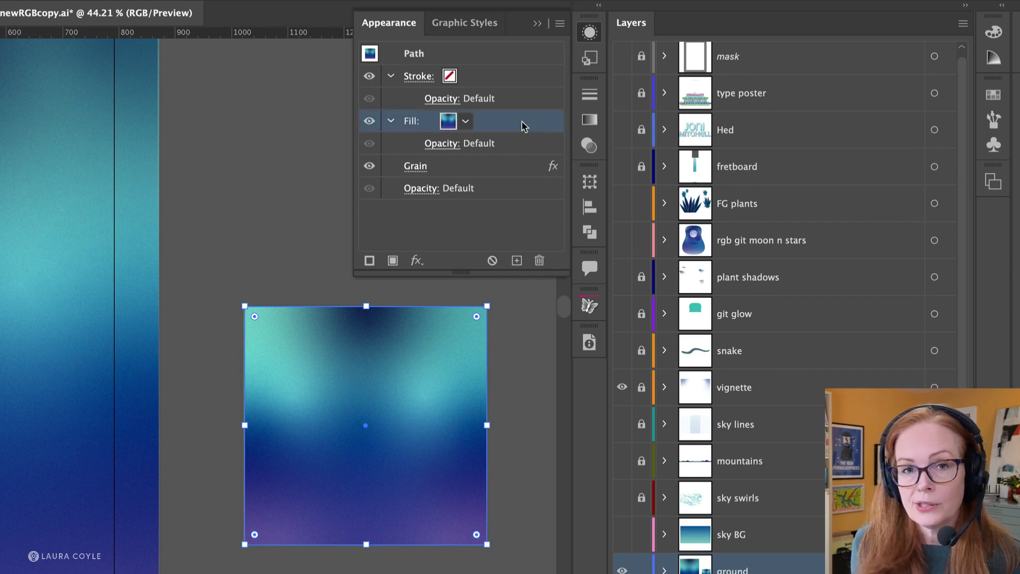
{"action": "left_click", "coordinate": [465, 122]}
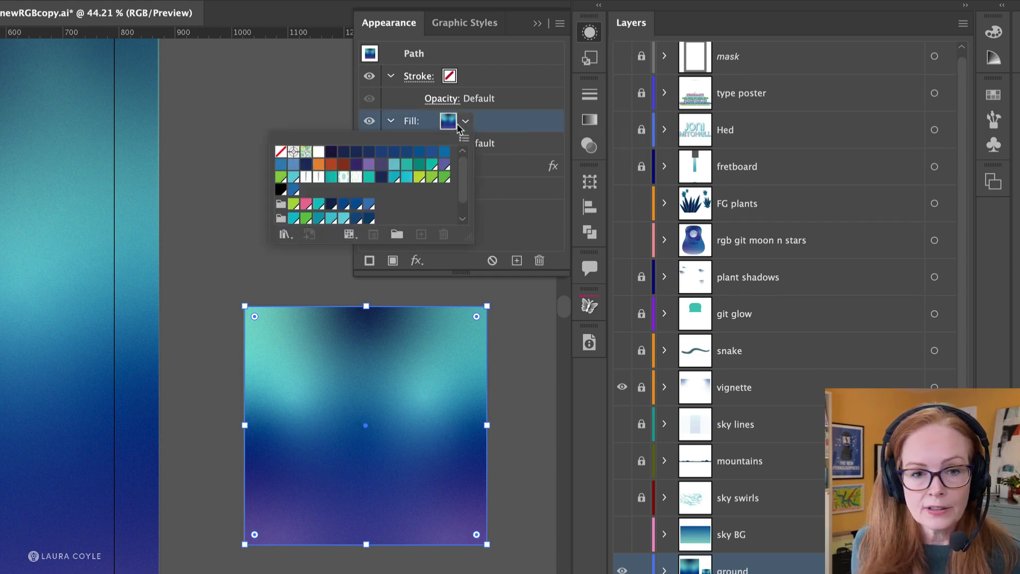
{"action": "left_click", "coordinate": [280, 154]}
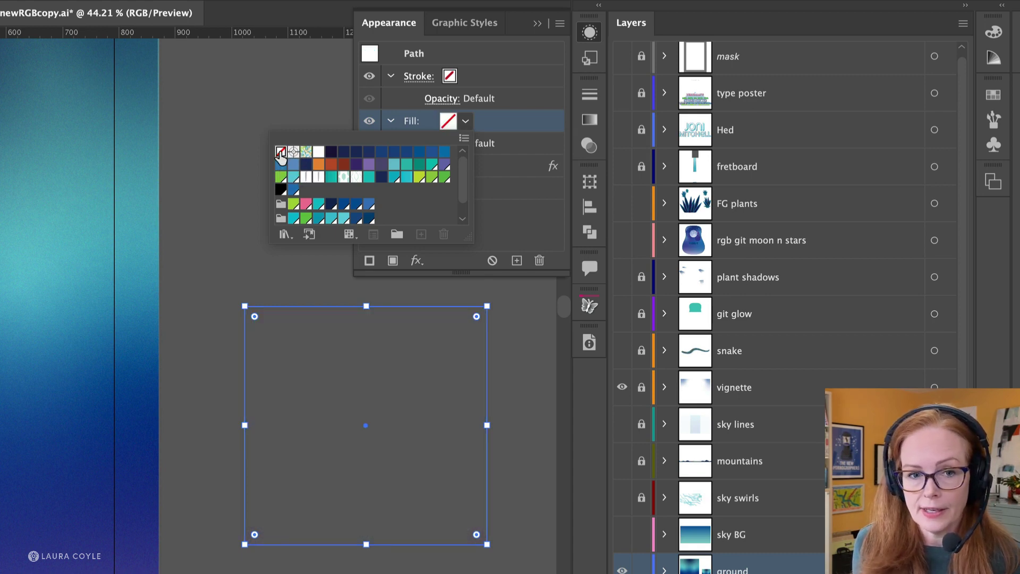
{"action": "left_click", "coordinate": [495, 231]}
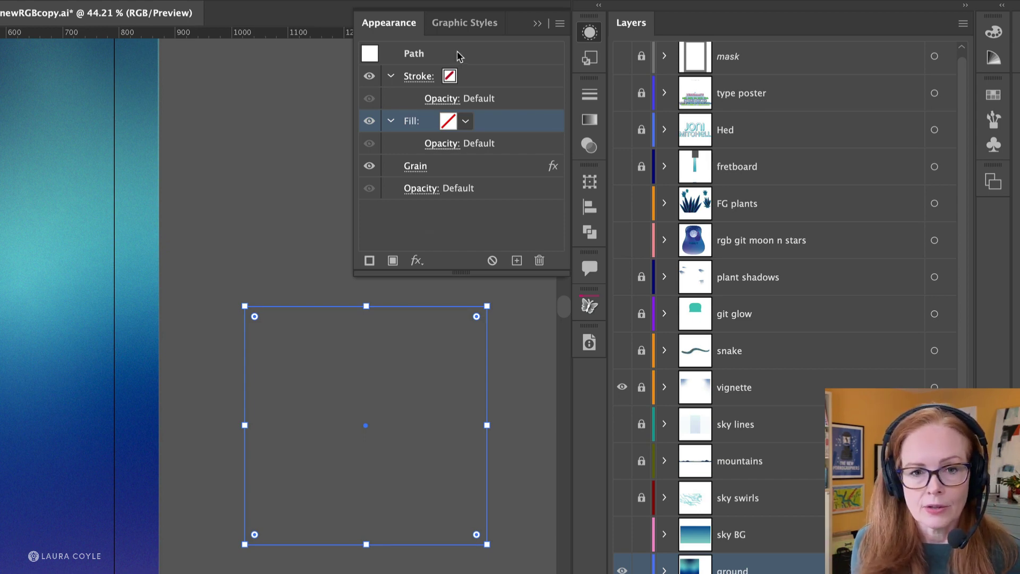
Step: Save the square's grain-only appearance as a new graphic style named grain
{"action": "left_click", "coordinate": [464, 26]}
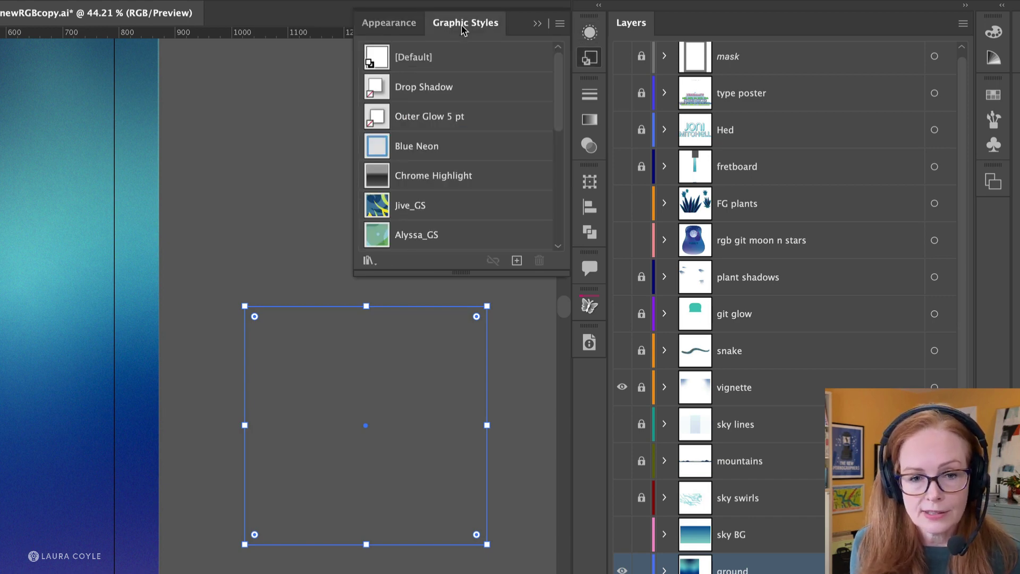
{"action": "left_click", "coordinate": [517, 261]}
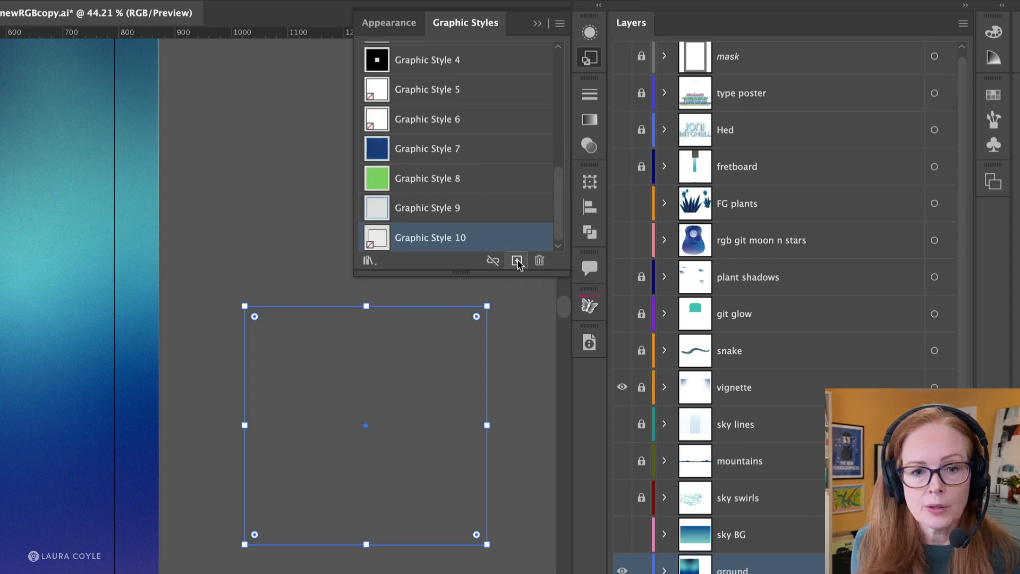
{"action": "double_click", "coordinate": [427, 243]}
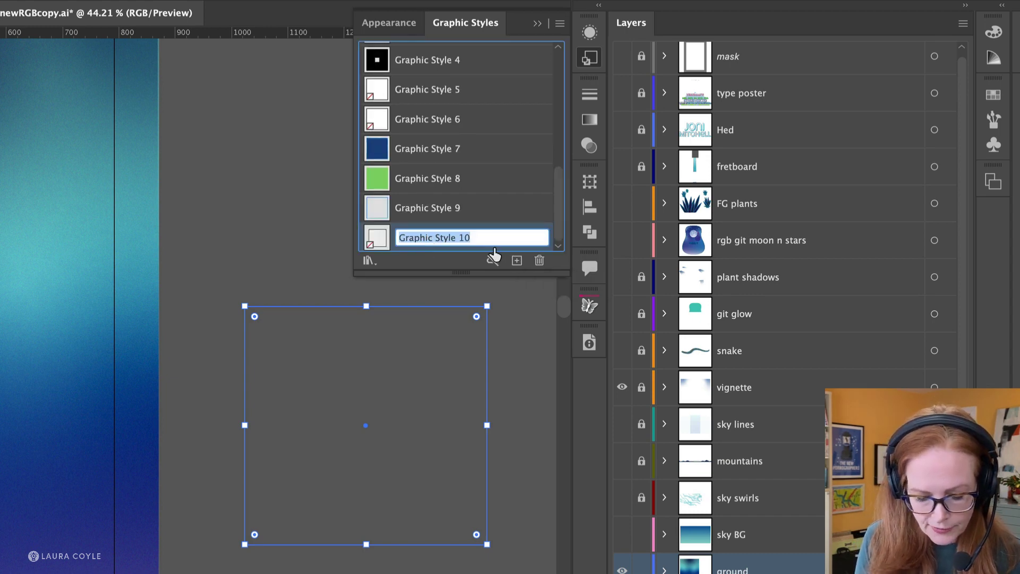
{"action": "type", "text": "grain"}
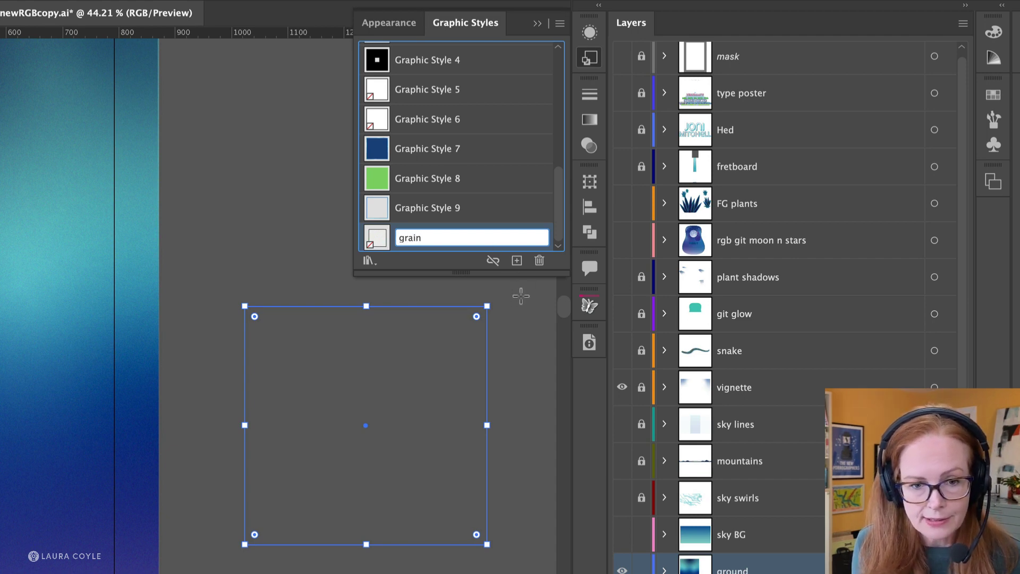
{"action": "key", "text": "Tab"}
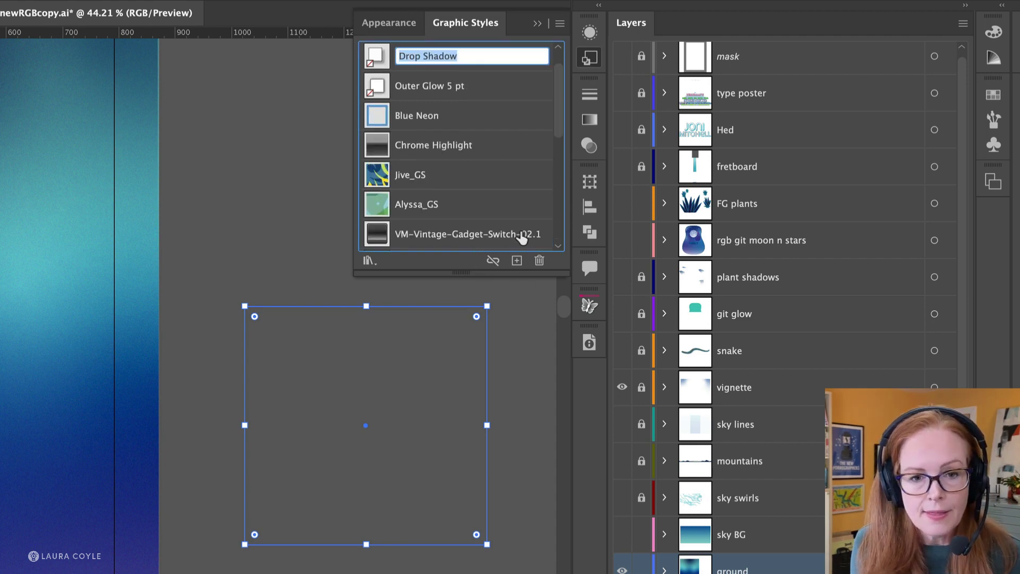
{"action": "key", "text": "Return"}
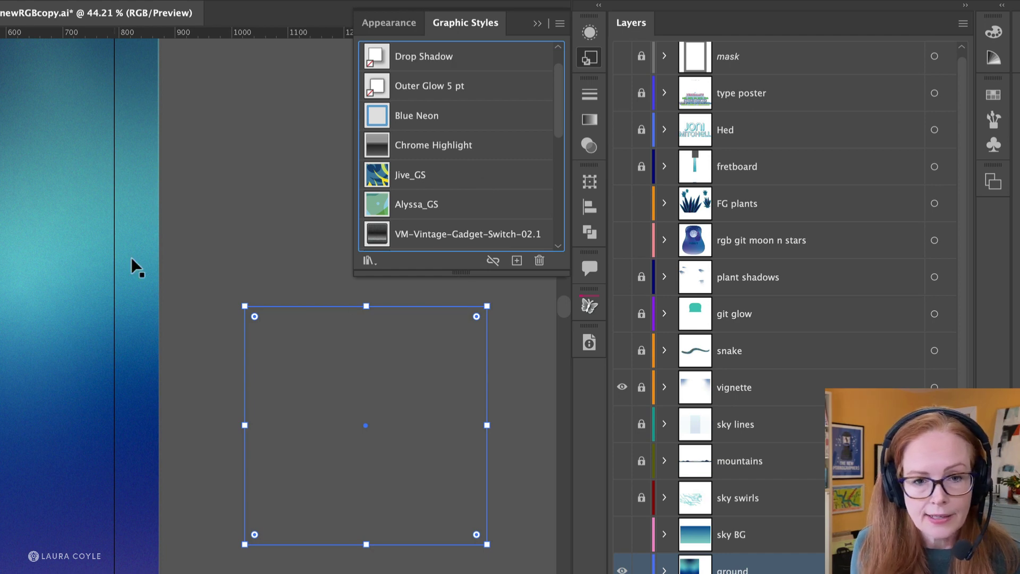
Step: Fill the test square beside the poster with a bright red while keeping its Grain effect
{"action": "left_click", "coordinate": [282, 237]}
{"action": "left_click", "coordinate": [351, 406]}
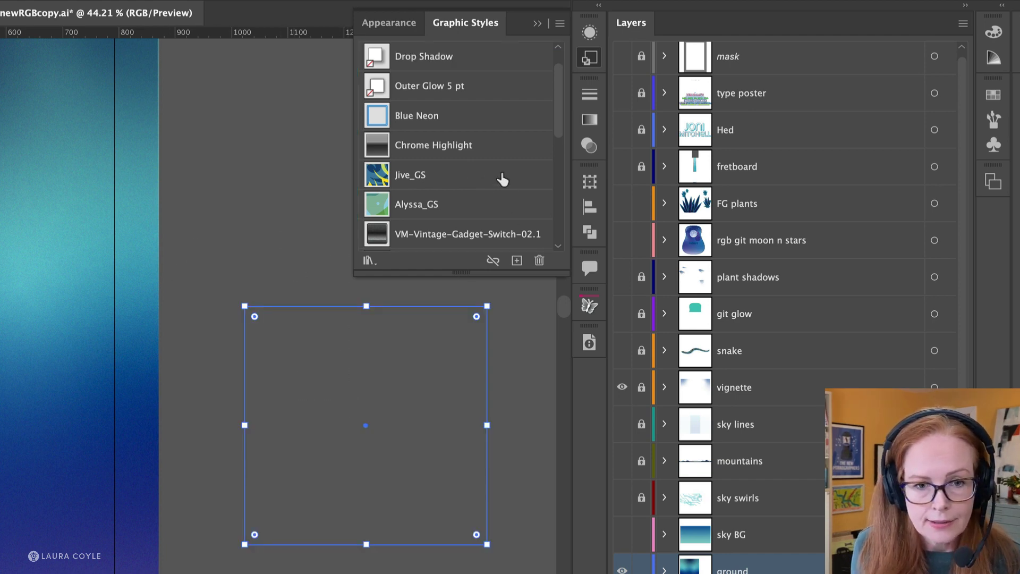
{"action": "scroll", "coordinate": [501, 175], "scroll_direction": "up", "scroll_amount": 1}
{"action": "scroll", "coordinate": [501, 175], "scroll_direction": "down", "scroll_amount": 10}
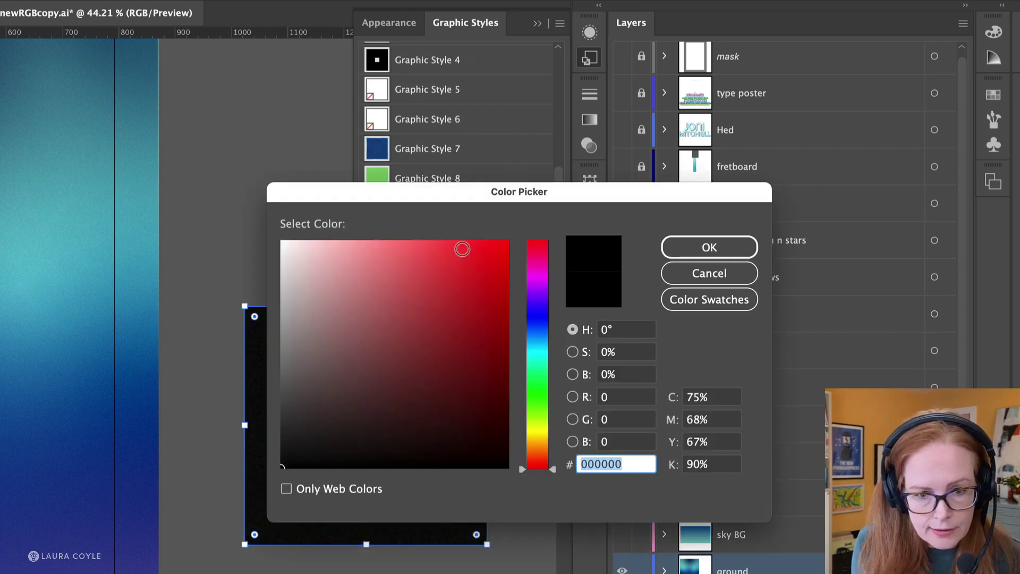
{"action": "left_click", "coordinate": [461, 250]}
{"action": "left_click", "coordinate": [735, 246]}
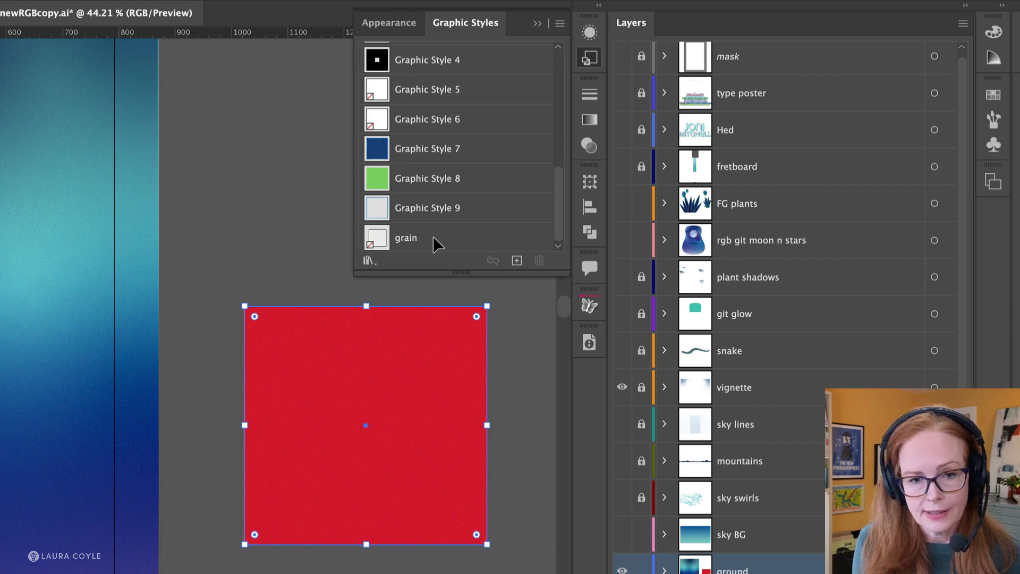
Step: Add the saved grain graphic style to the red square on top of its existing Grain effect
{"action": "left_click_drag", "start_coordinate": [433, 243], "coordinate": [428, 401]}
{"action": "key", "text": "z"}
{"action": "left_click_drag", "start_coordinate": [319, 472], "coordinate": [431, 431]}
{"action": "left_click_drag", "start_coordinate": [560, 357], "coordinate": [335, 467]}
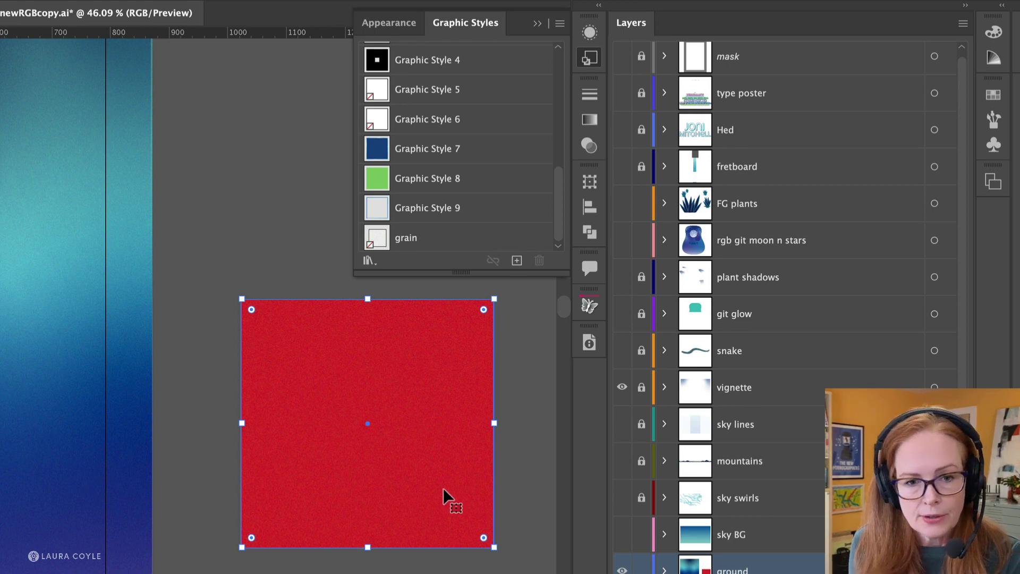
Step: Delete the red test square from the canvas beside the poster
{"action": "key", "text": "Delete"}
{"action": "left_click", "coordinate": [393, 35]}
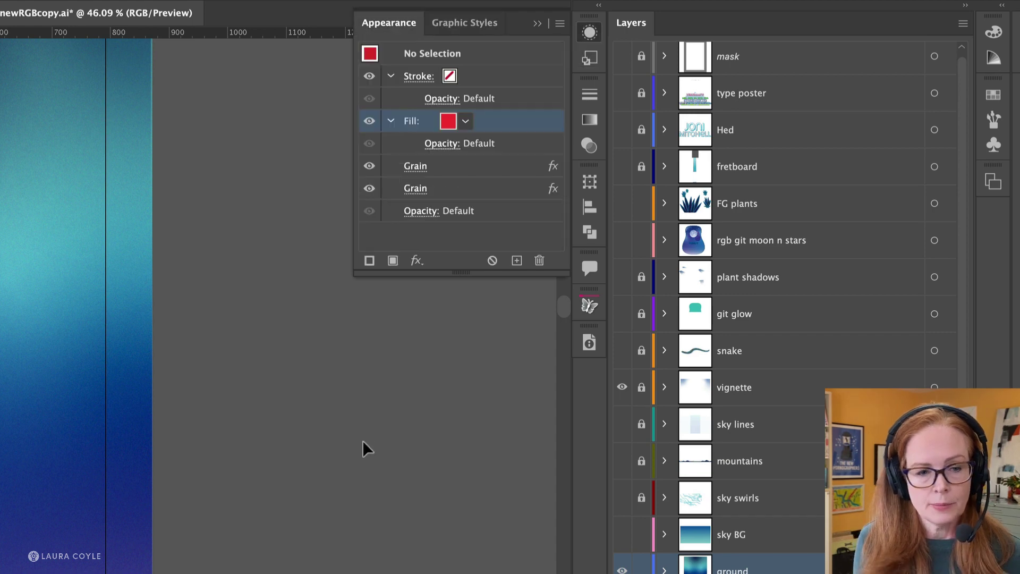
Step: Show the sky BG and sky swirls layers and select the sky rectangle to examine its appearance
{"action": "scroll", "coordinate": [173, 455], "scroll_direction": "down", "scroll_amount": 4}
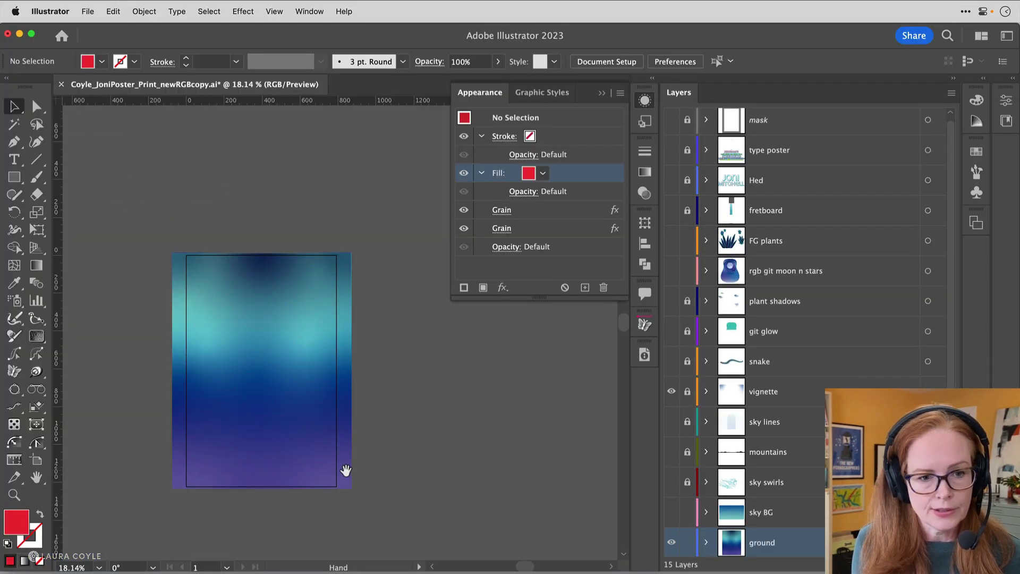
{"action": "left_click_drag", "start_coordinate": [345, 470], "coordinate": [408, 483]}
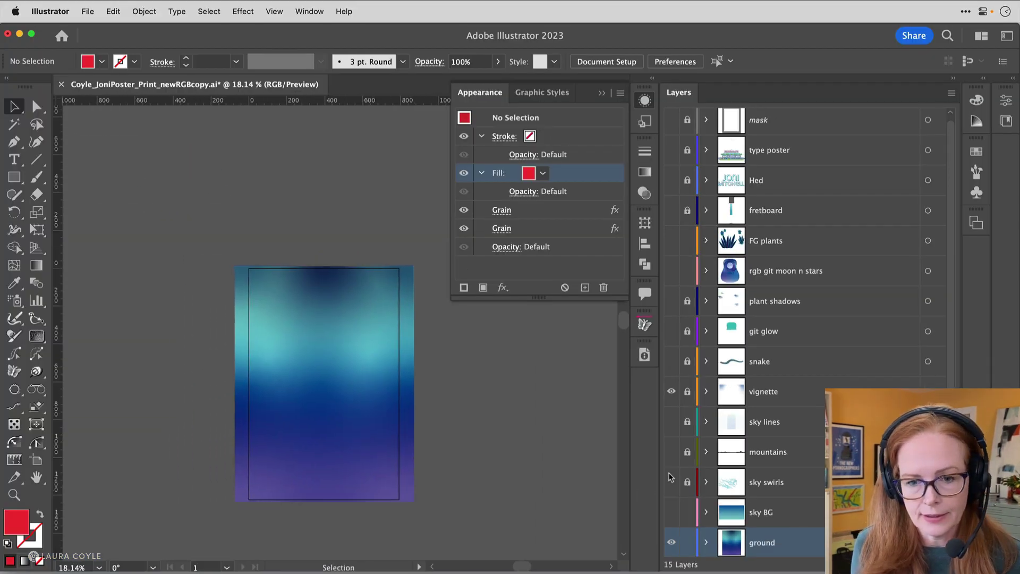
{"action": "left_click", "coordinate": [672, 512]}
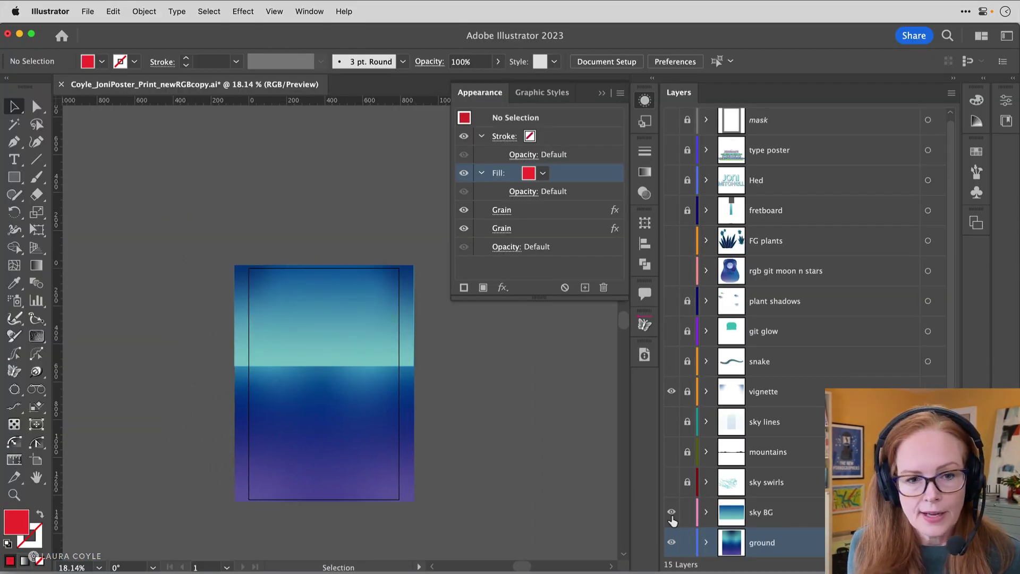
{"action": "left_click", "coordinate": [672, 482]}
{"action": "mouse_move", "coordinate": [341, 424]}
{"action": "left_mouse_down"}
{"action": "mouse_move", "coordinate": [471, 382]}
{"action": "mouse_move", "coordinate": [352, 428]}
{"action": "mouse_move", "coordinate": [417, 349]}
{"action": "mouse_move", "coordinate": [357, 386]}
{"action": "mouse_move", "coordinate": [353, 410]}
{"action": "left_mouse_up"}
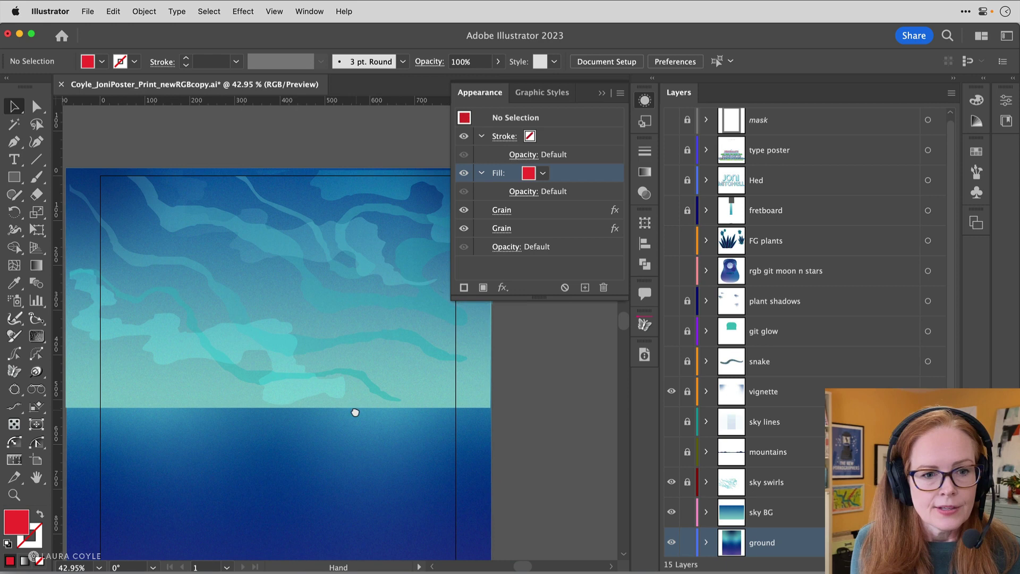
{"action": "left_click", "coordinate": [319, 399]}
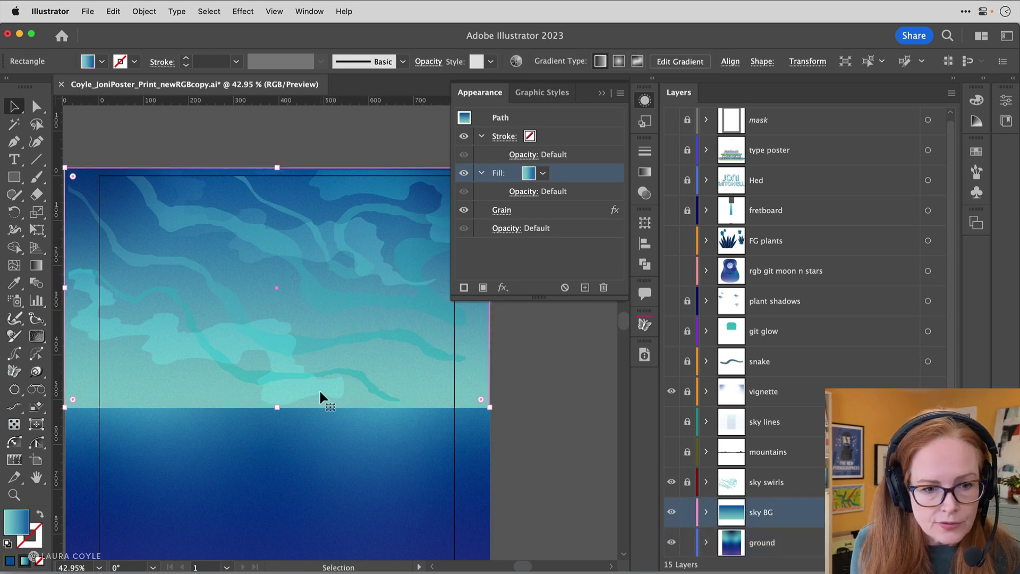
Step: Unlock the sky swirls layer and lock the sky BG and ground layers
{"action": "left_click", "coordinate": [687, 482]}
{"action": "left_click_drag", "start_coordinate": [685, 520], "coordinate": [687, 543]}
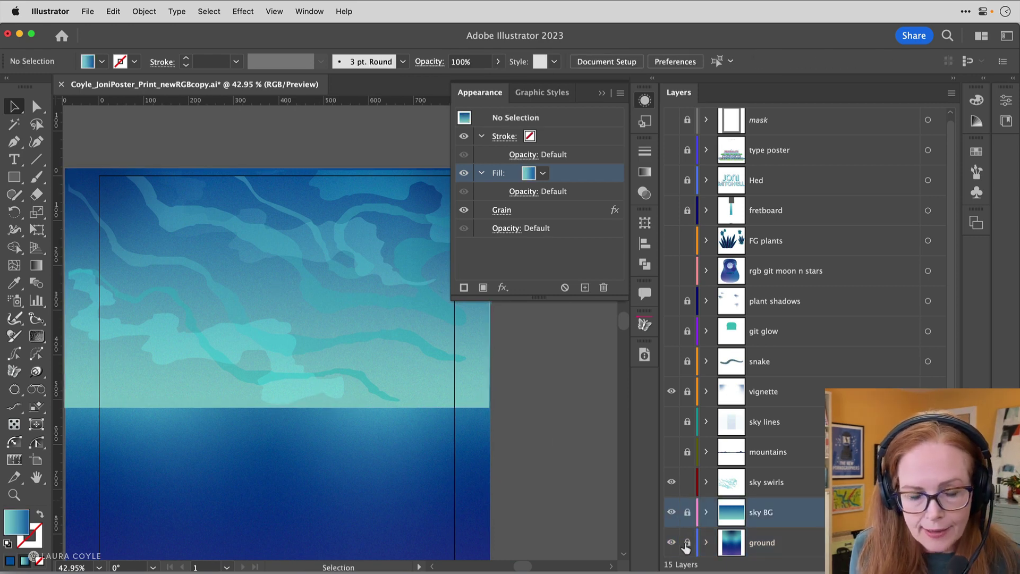
Step: Directly select one swirl path inside the sky swirls clip group to examine its appearance, and deselect it
{"action": "left_click", "coordinate": [340, 238]}
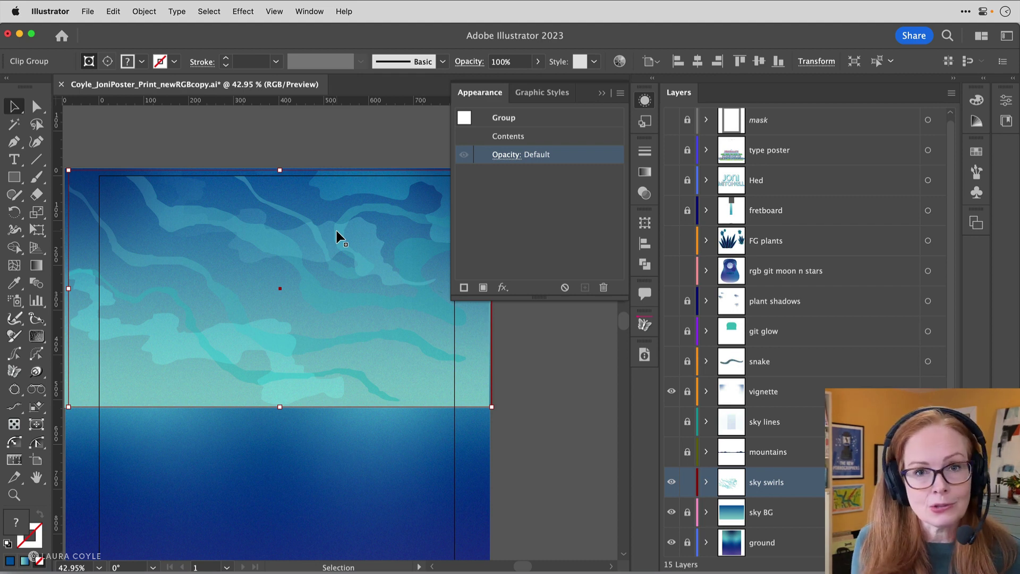
{"action": "key", "text": "a"}
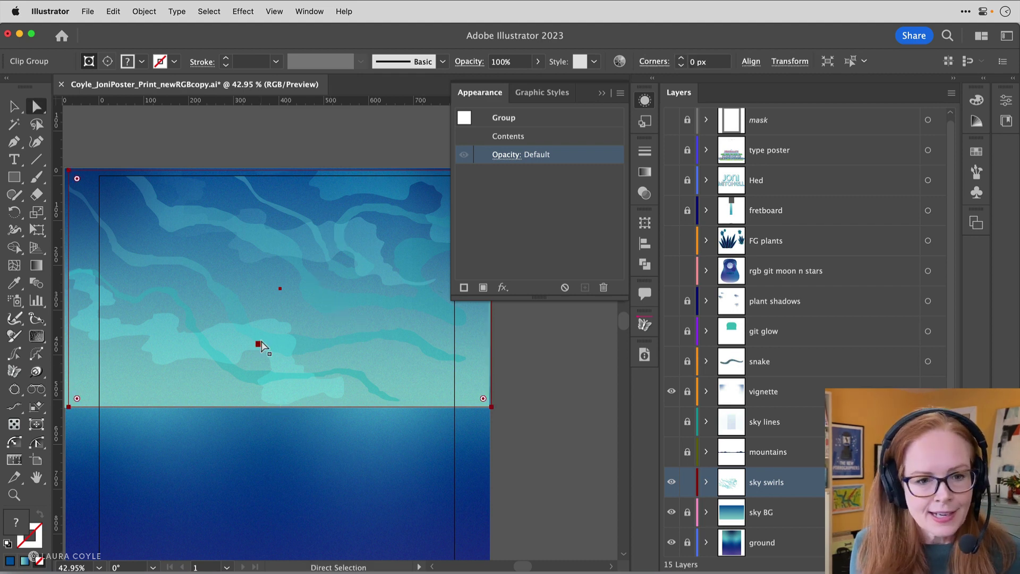
{"action": "left_click", "coordinate": [262, 345]}
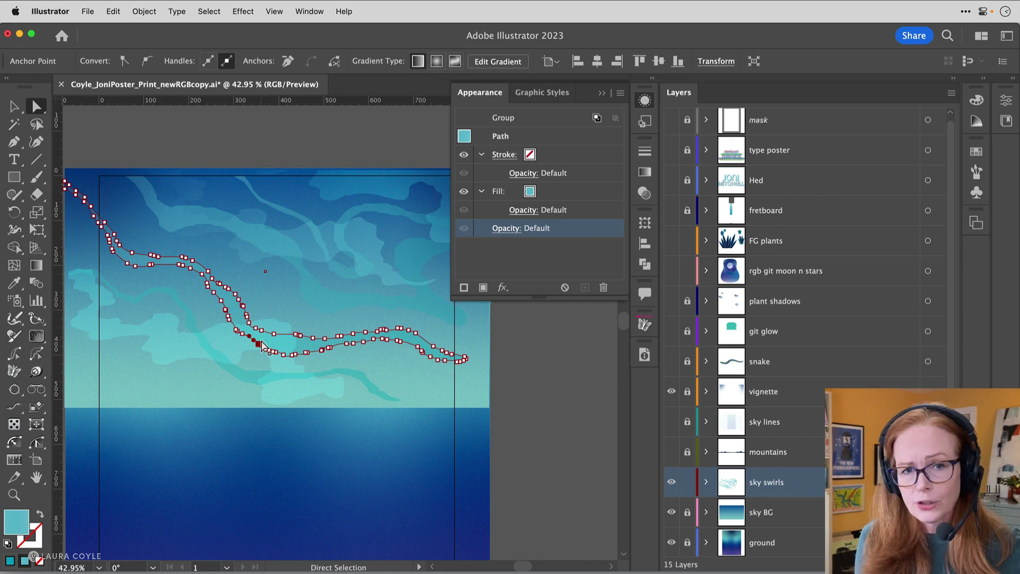
{"action": "left_click", "coordinate": [529, 420]}
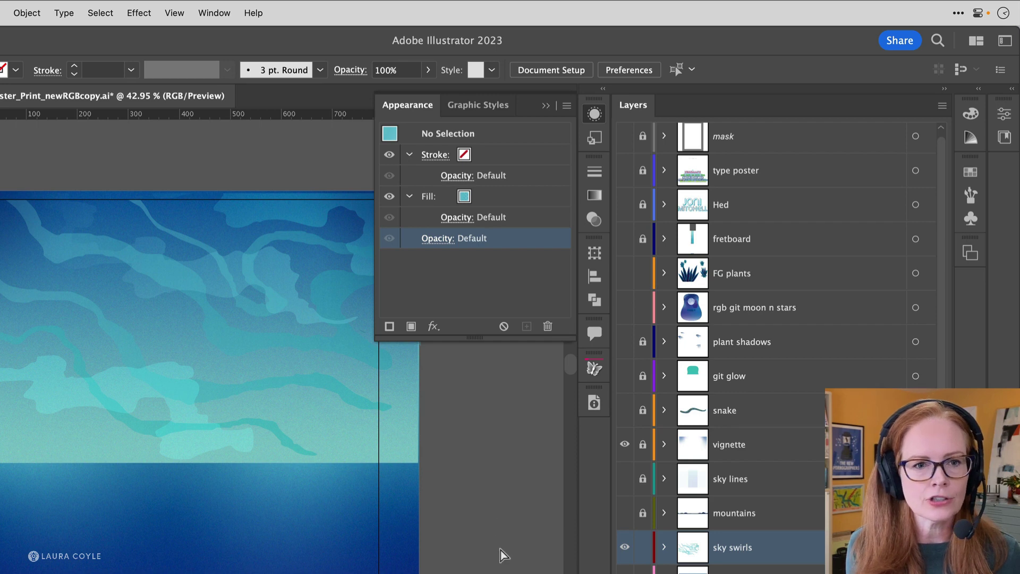
Step: Try the High (300 ppi) and Screen (72 ppi) resolutions in the Document Raster Effects Settings and leave without applying them
{"action": "left_click", "coordinate": [137, 16]}
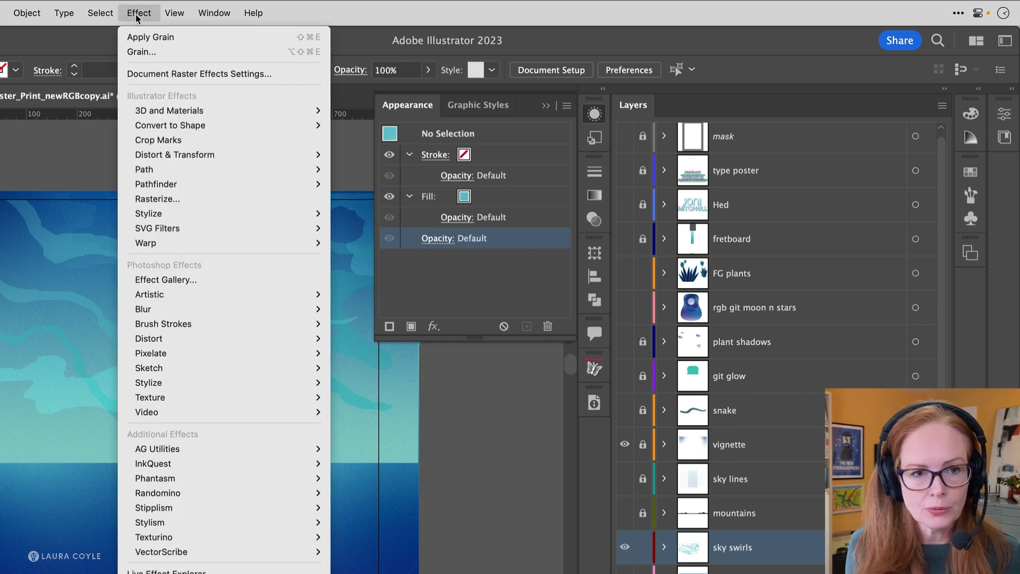
{"action": "left_click", "coordinate": [146, 78]}
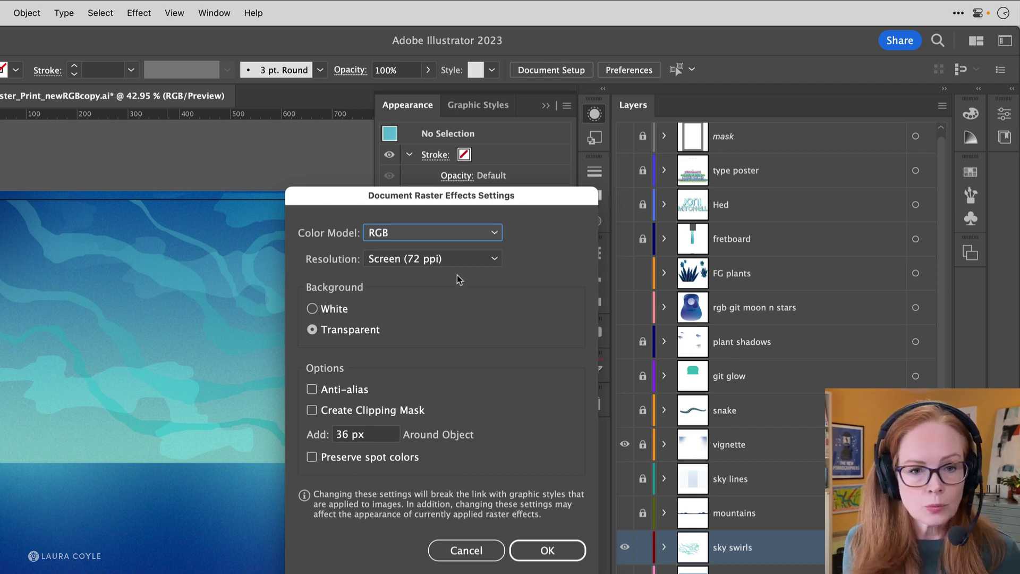
{"action": "left_click", "coordinate": [463, 260]}
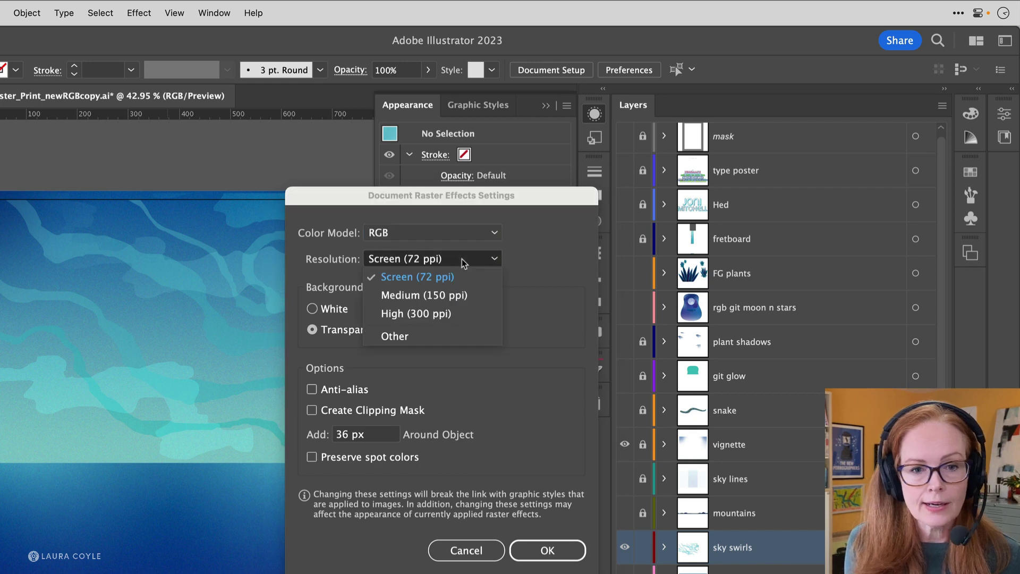
{"action": "left_click", "coordinate": [464, 314]}
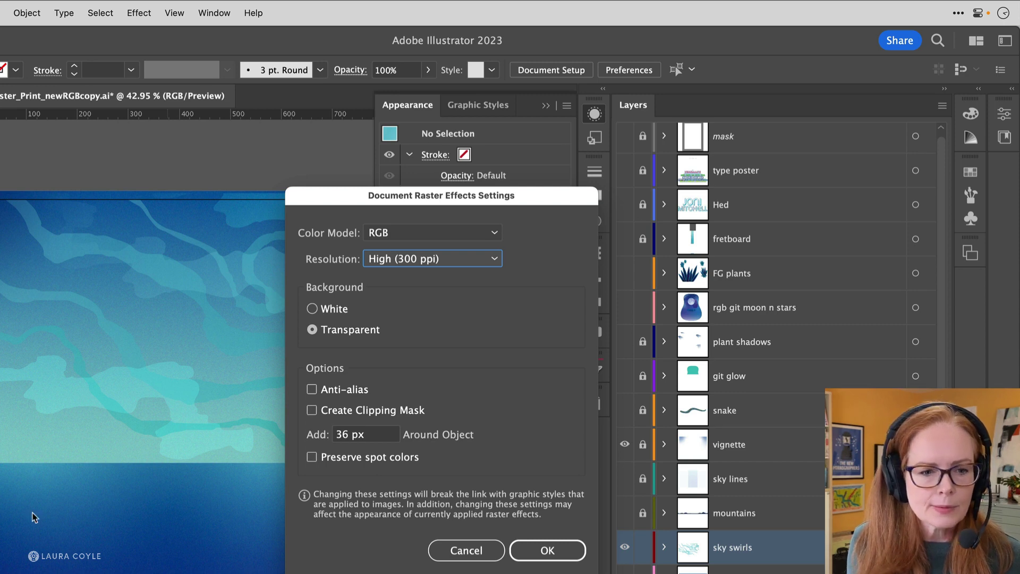
{"action": "left_click", "coordinate": [496, 260]}
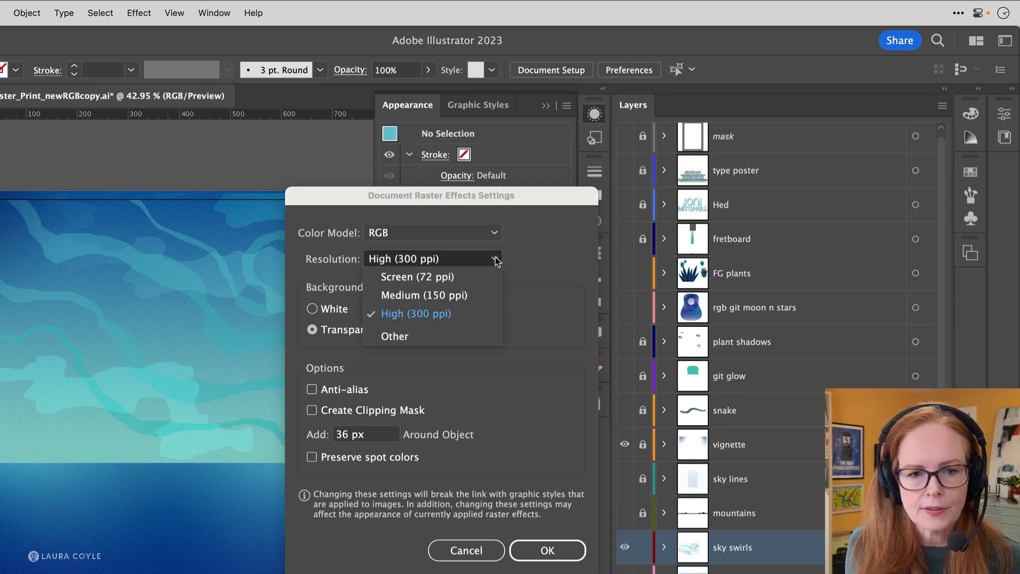
{"action": "left_click", "coordinate": [480, 277]}
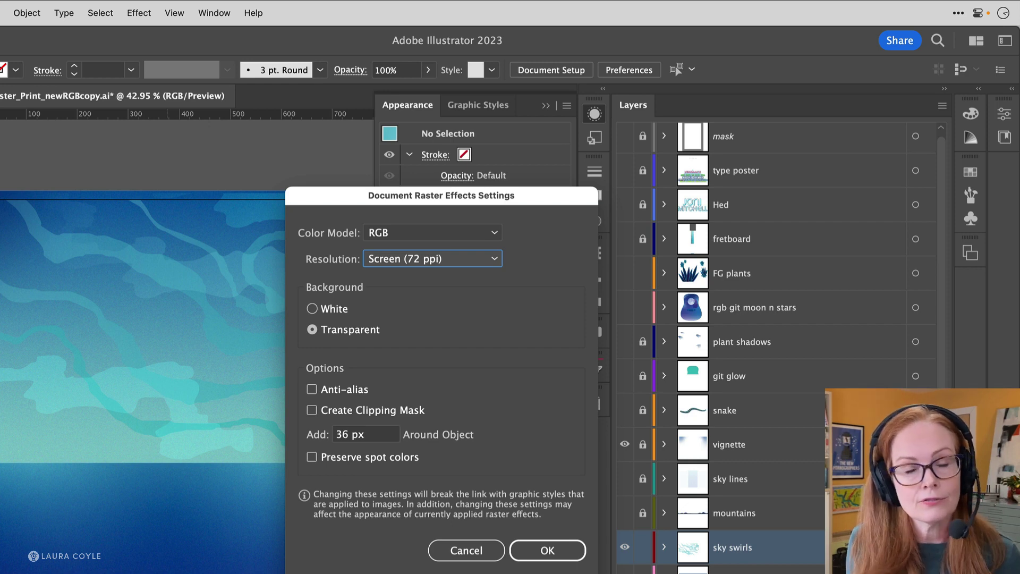
{"action": "left_click", "coordinate": [467, 553]}
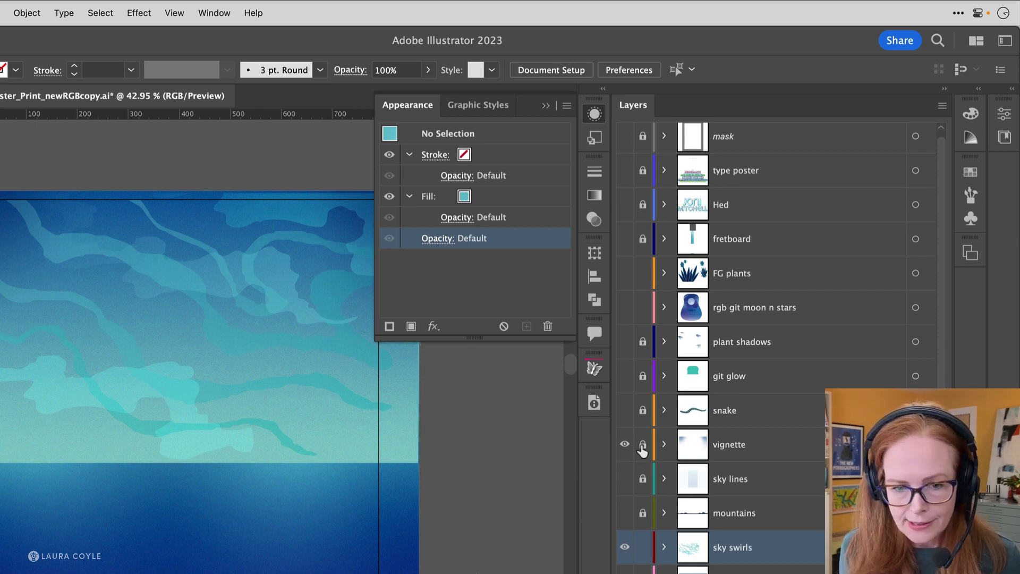
Step: Toggle the vignette layer's visibility repeatedly to compare the poster's edge with and without it, leaving it shown
{"action": "left_click_drag", "start_coordinate": [376, 473], "coordinate": [266, 467]}
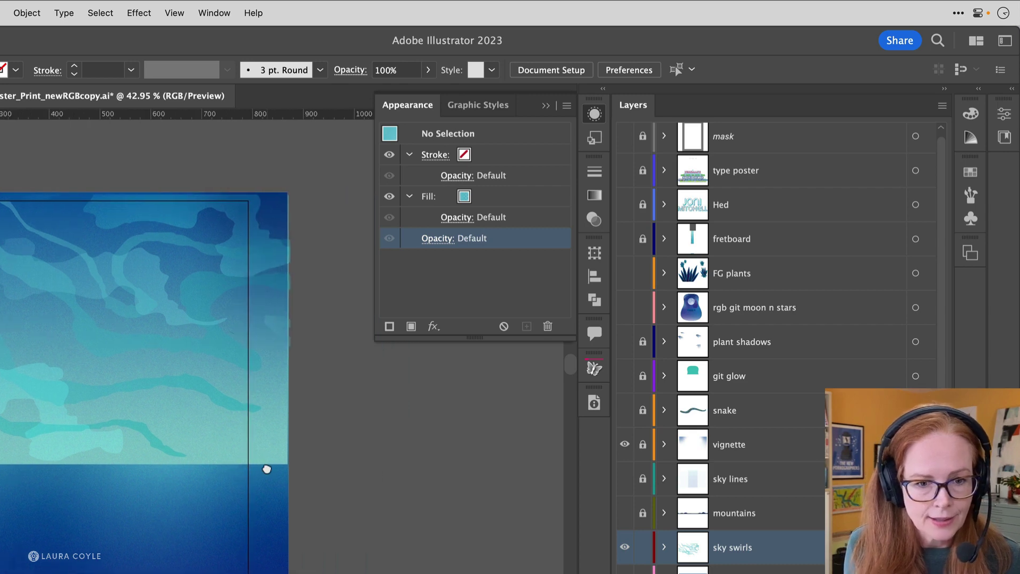
{"action": "left_click", "coordinate": [625, 445]}
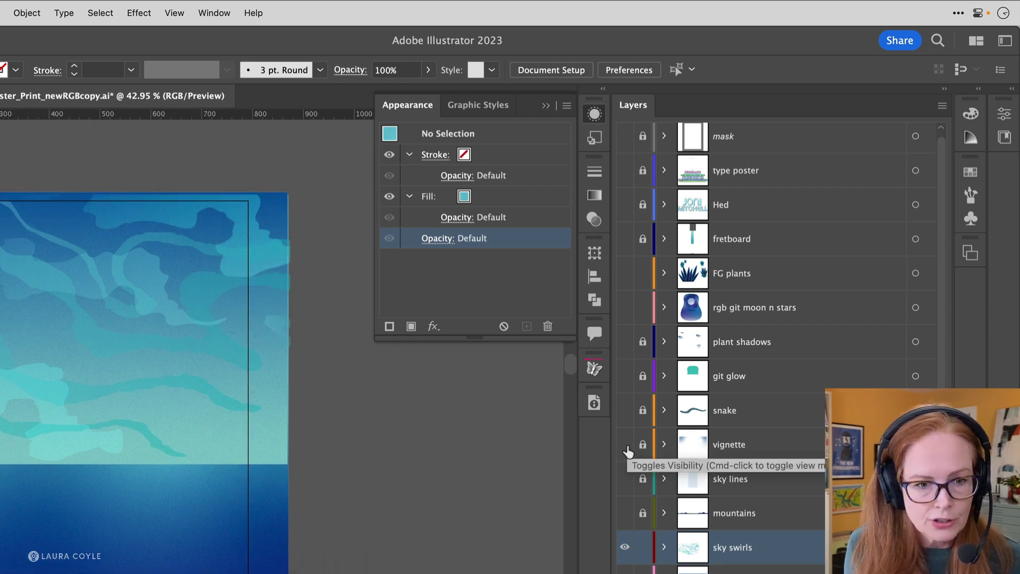
{"action": "left_click", "coordinate": [626, 446]}
{"action": "left_click", "coordinate": [625, 446]}
{"action": "left_click", "coordinate": [625, 447]}
{"action": "left_click", "coordinate": [625, 446]}
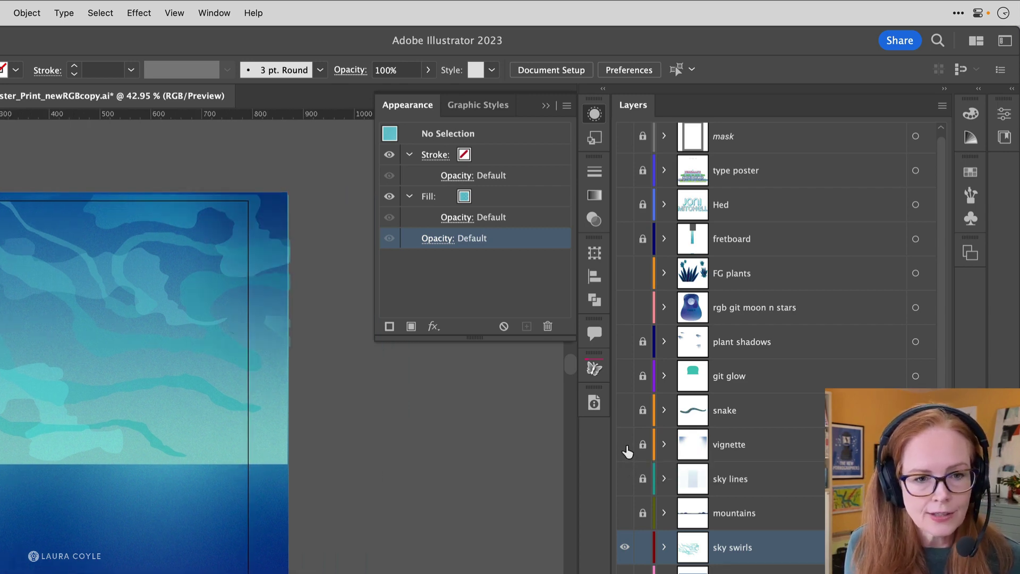
{"action": "left_click", "coordinate": [626, 446]}
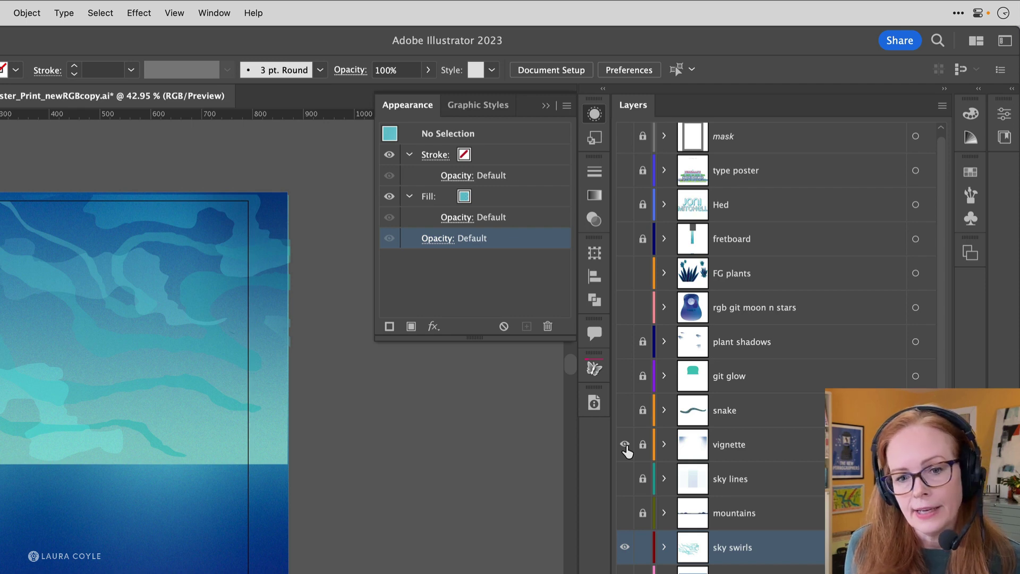
Step: Unlock the vignette layer and select its sky rectangle to examine the effect and blending in its appearance
{"action": "left_click", "coordinate": [643, 445]}
{"action": "left_click", "coordinate": [269, 258]}
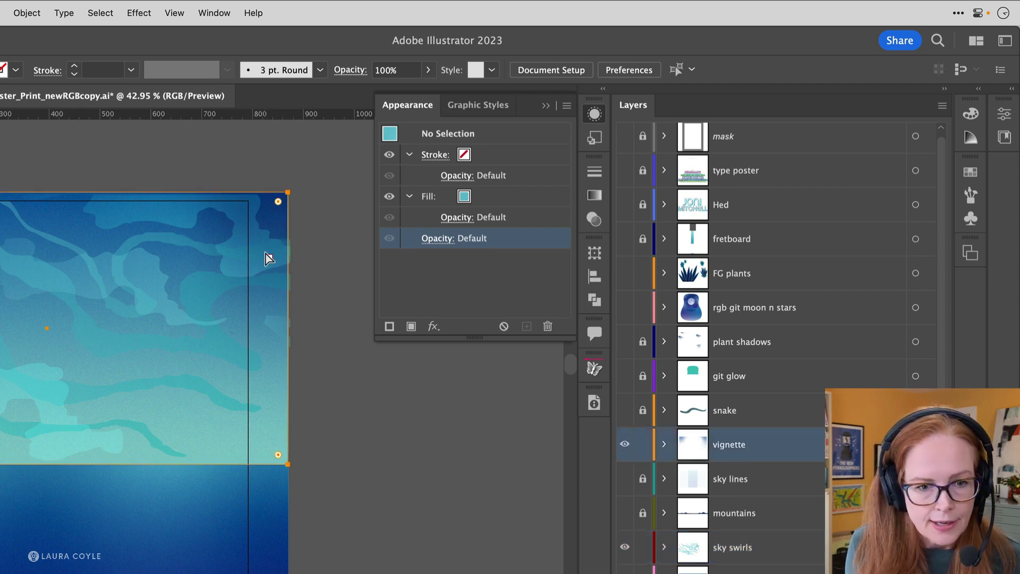
{"action": "left_click", "coordinate": [418, 454]}
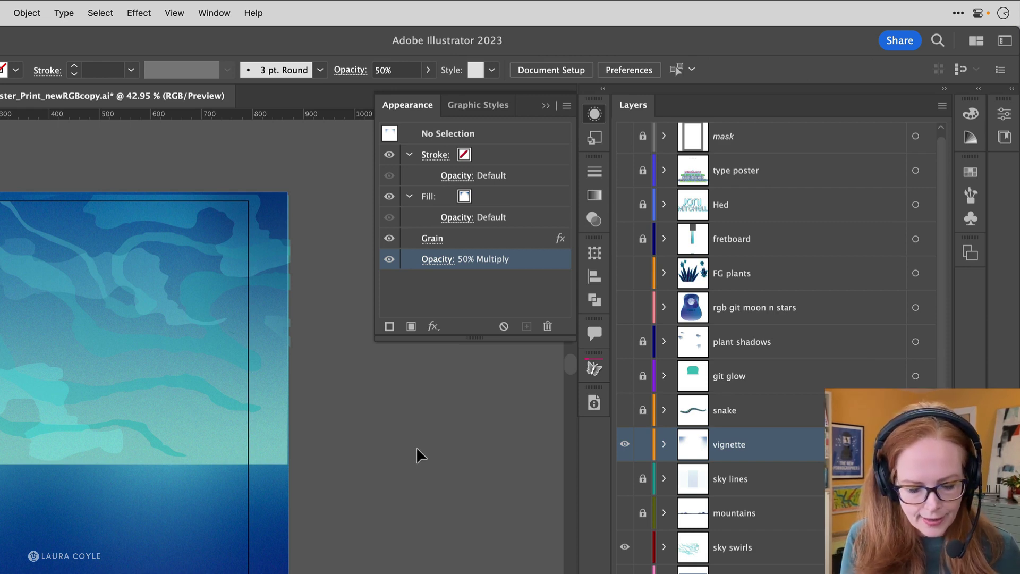
{"action": "scroll", "coordinate": [418, 450], "scroll_direction": "up", "scroll_amount": 5}
{"action": "scroll", "coordinate": [383, 412], "scroll_direction": "right", "scroll_amount": 2}
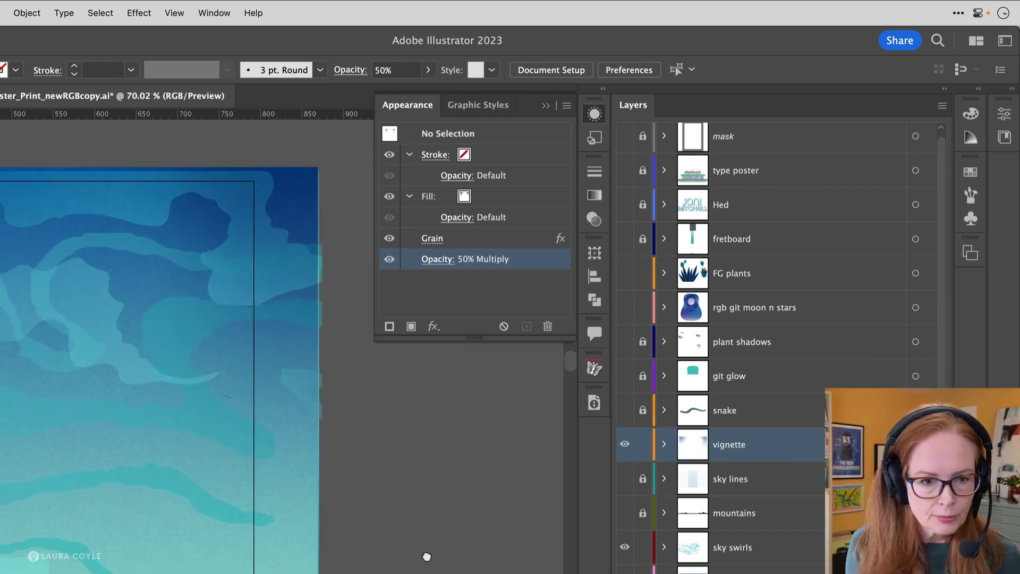
Step: Select the vignette's sky rectangle and set the keyboard increment to 1 in the general preferences
{"action": "left_click", "coordinate": [212, 504]}
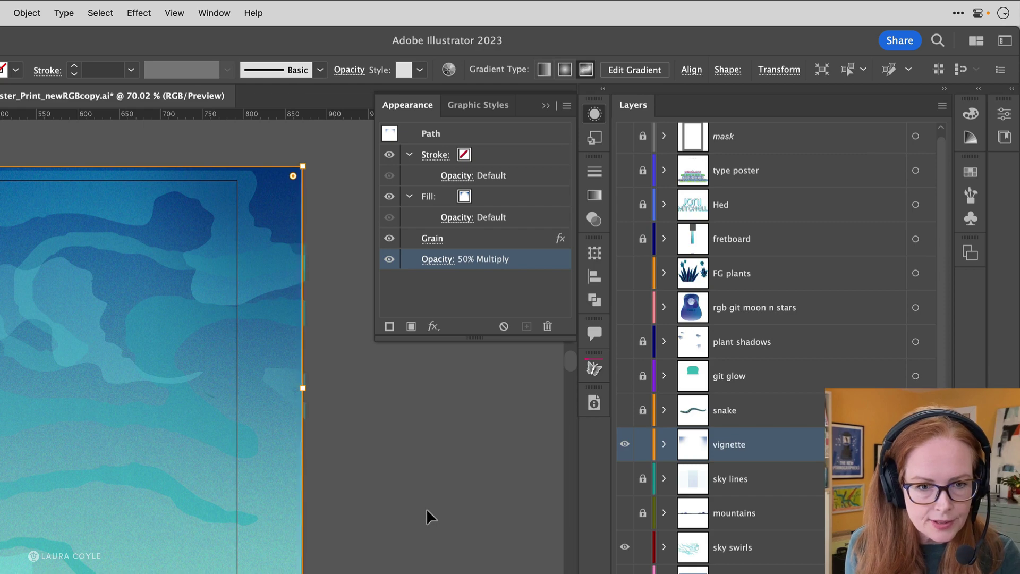
{"action": "key", "text": "super+k"}
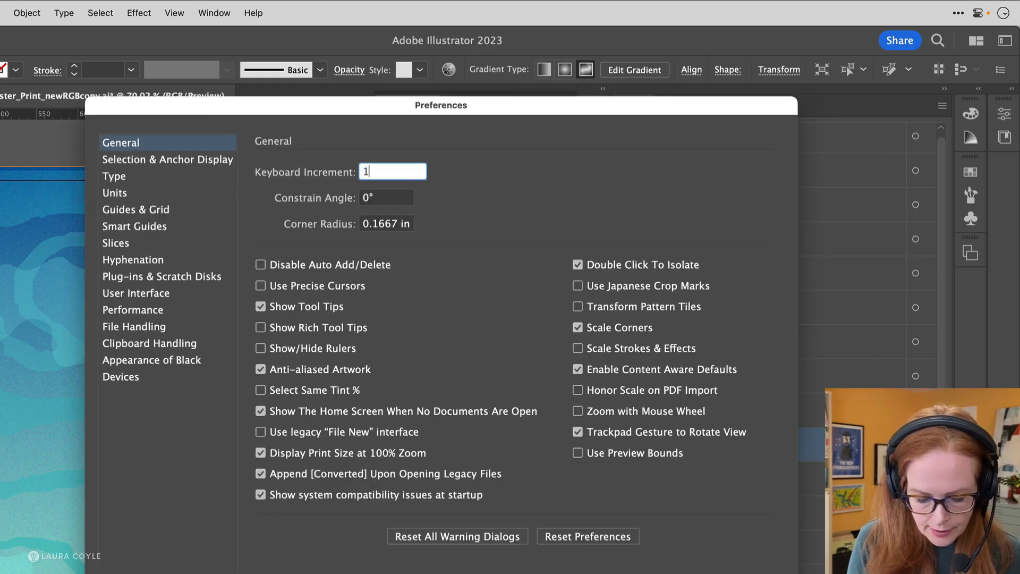
{"action": "type", "text": "1"}
{"action": "key", "text": "Return"}
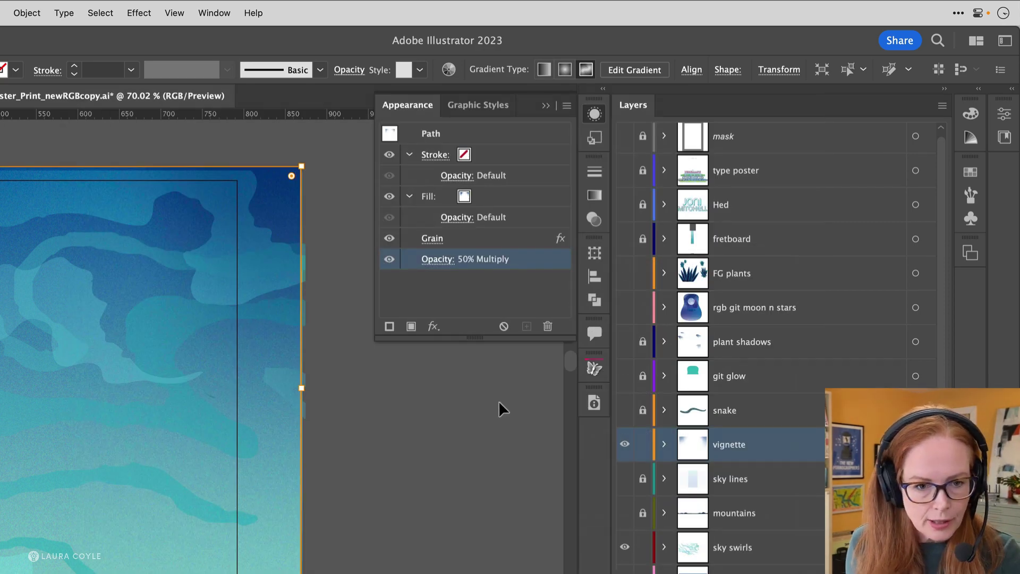
Step: Nudge the vignette rectangle three increments to the right so it extends past the poster's edge
{"action": "key", "text": "Right"}
{"action": "key", "text": "Right"}
{"action": "key", "text": "Right"}
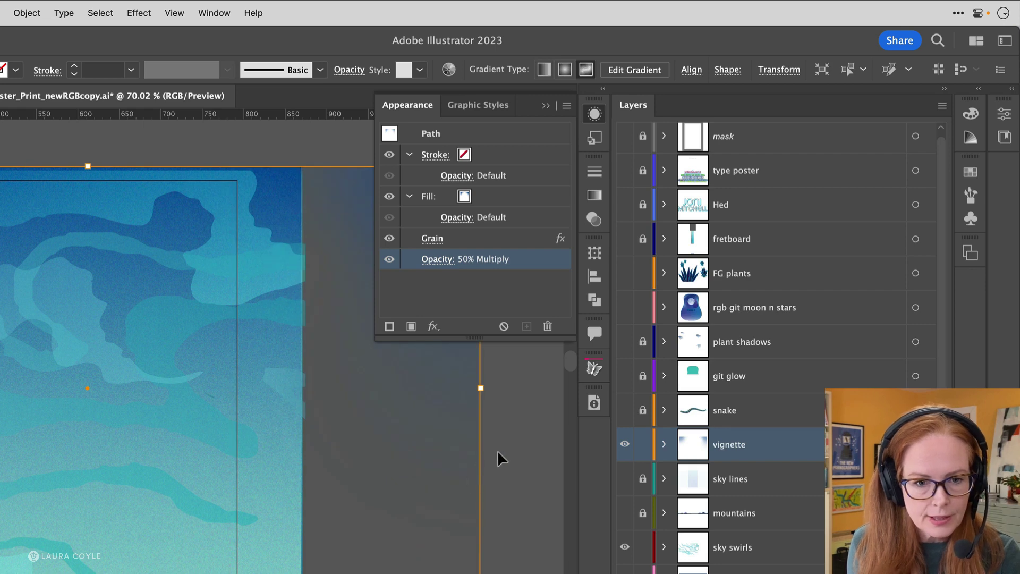
{"action": "left_click_drag", "start_coordinate": [510, 447], "coordinate": [321, 468]}
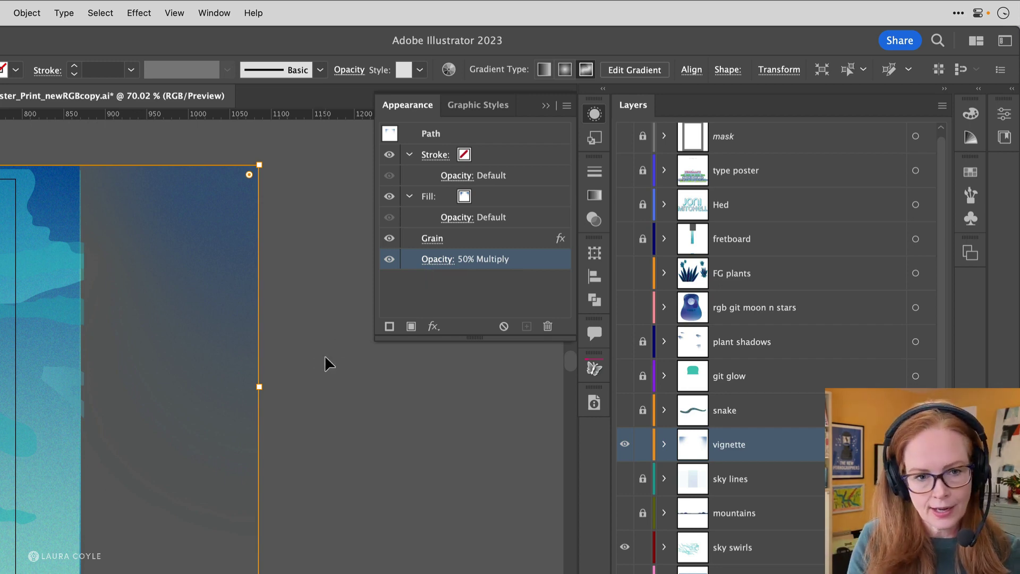
Step: Hide the Grain effect and the 50% Multiply opacity in the vignette rectangle's appearance
{"action": "left_click", "coordinate": [390, 238]}
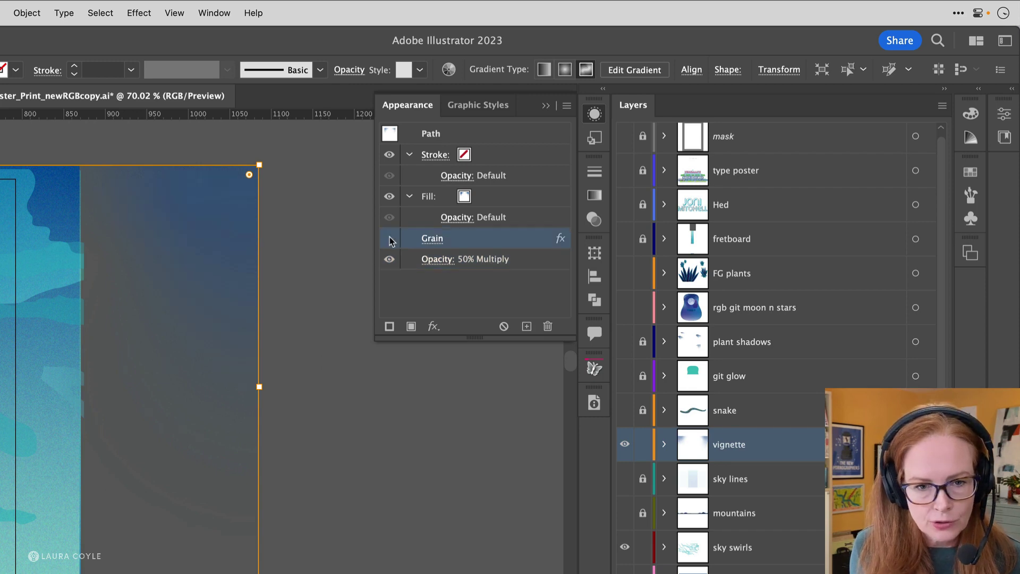
{"action": "left_click", "coordinate": [389, 259]}
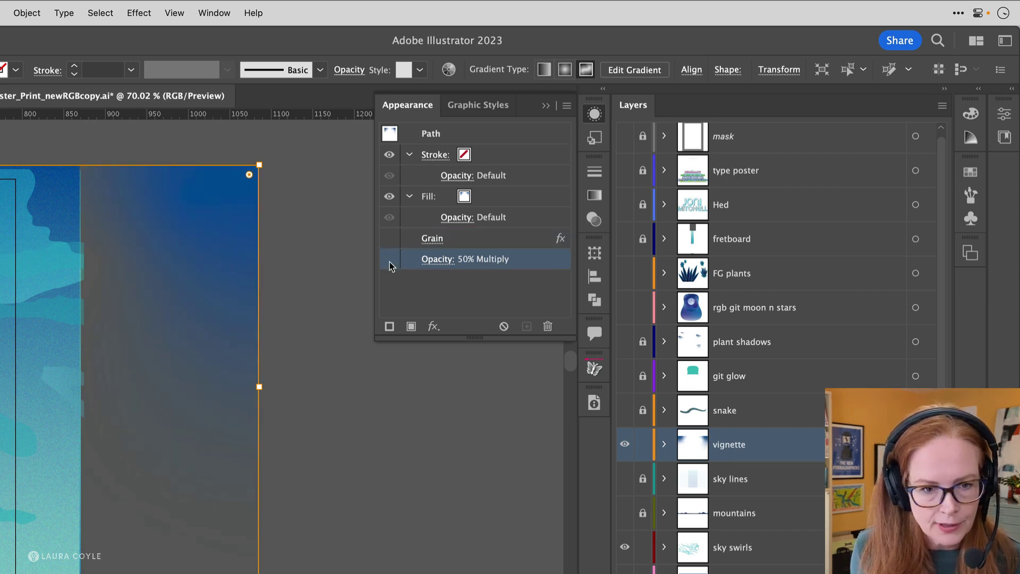
{"action": "key", "text": "z"}
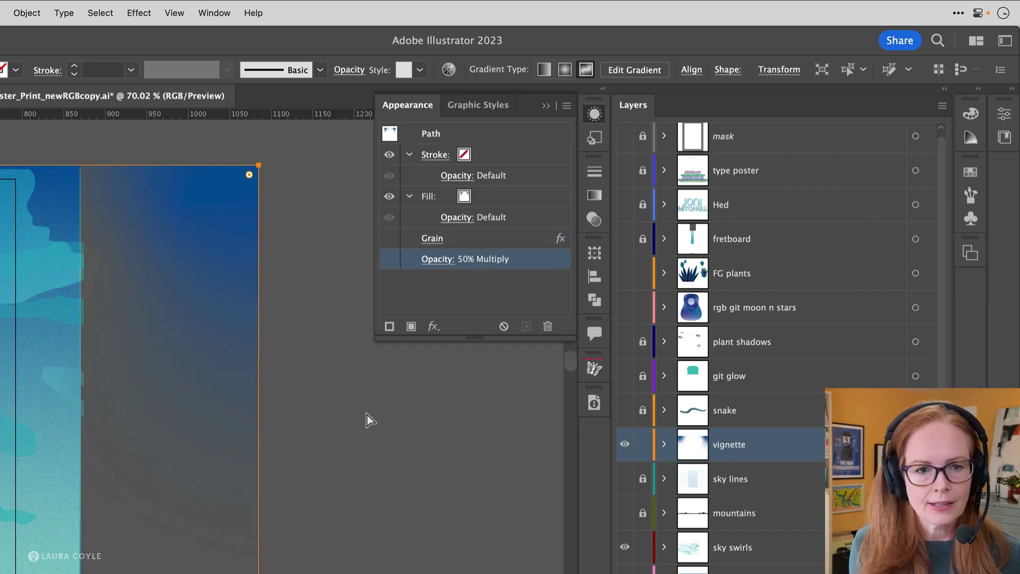
{"action": "left_click", "coordinate": [368, 416], "text": "alt"}
{"action": "left_click", "coordinate": [230, 484], "text": "alt"}
{"action": "key", "text": "v"}
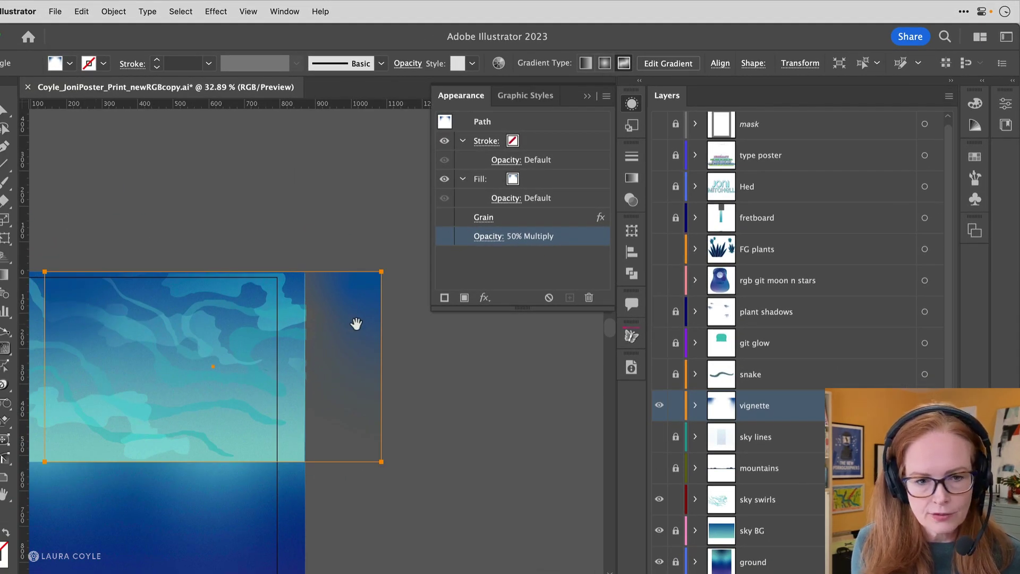
{"action": "key", "text": "v"}
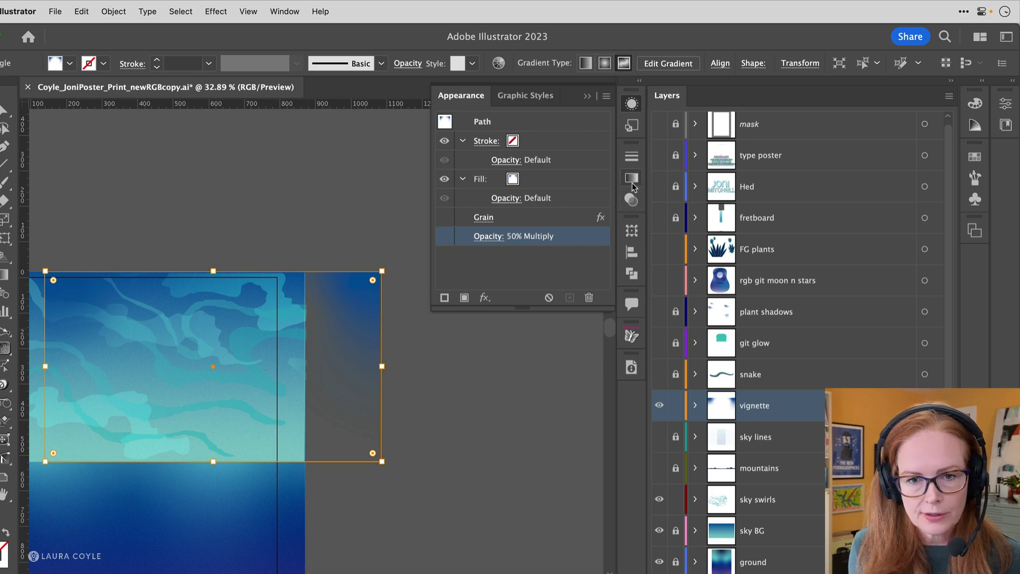
Step: Examine the vignette's freeform gradient in editing mode, checking the opacity of its upper-right stop and the neighbouring stop beside the poster's edge
{"action": "left_click", "coordinate": [631, 179]}
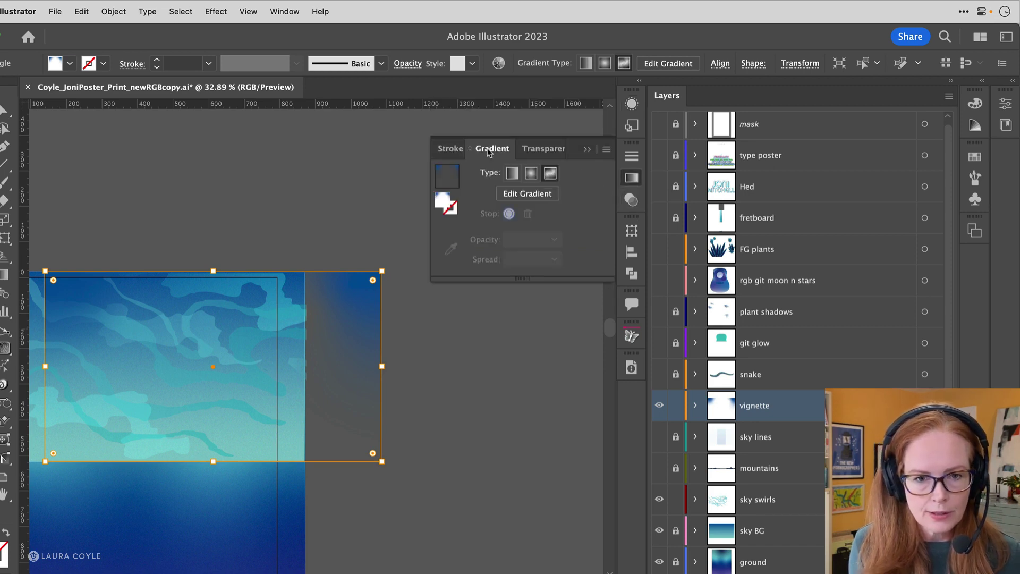
{"action": "left_click", "coordinate": [528, 194]}
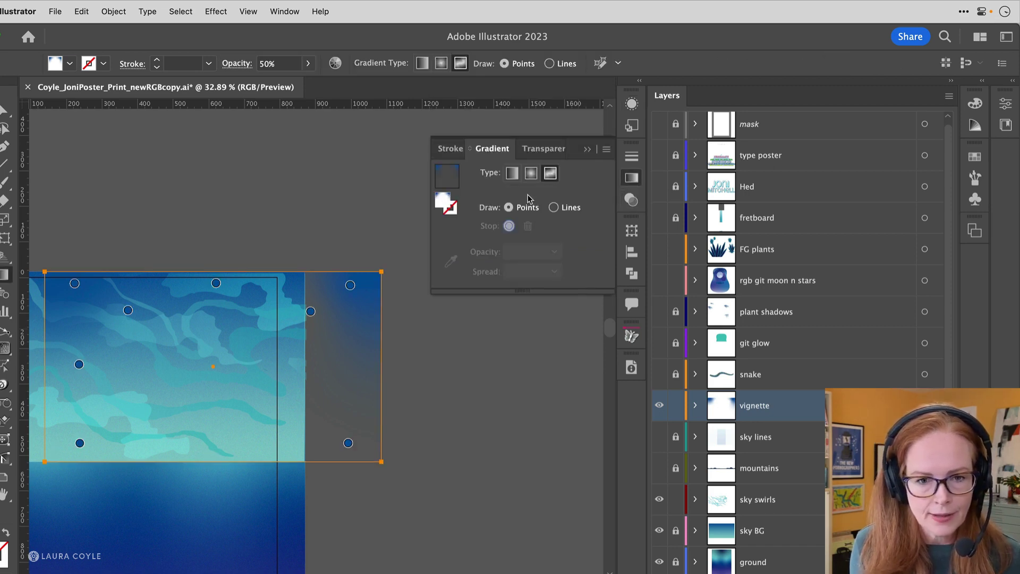
{"action": "key", "text": "z"}
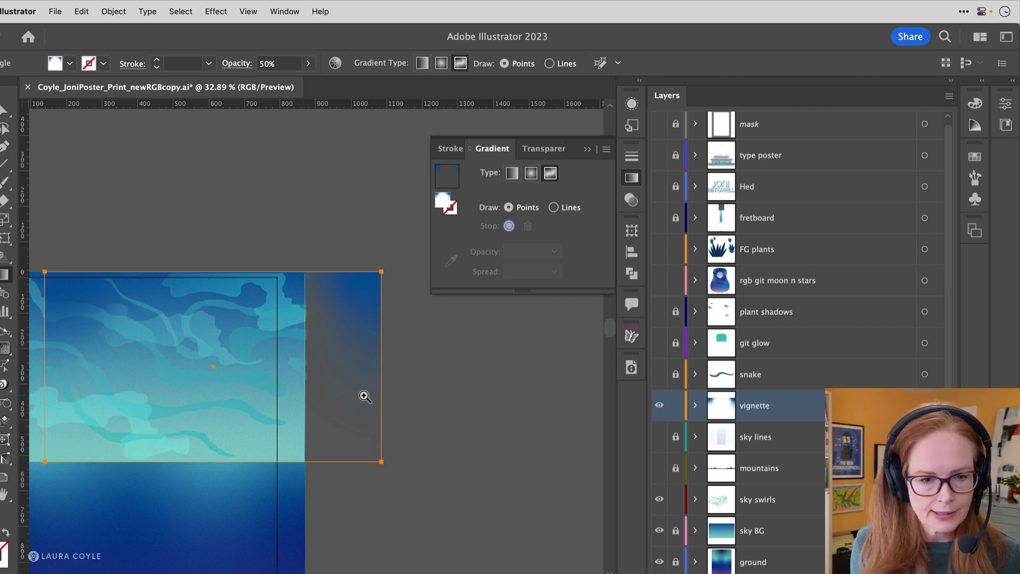
{"action": "left_click_drag", "start_coordinate": [364, 396], "coordinate": [483, 377]}
{"action": "left_click", "coordinate": [482, 377]}
{"action": "left_click", "coordinate": [520, 374]}
{"action": "left_click_drag", "start_coordinate": [441, 433], "coordinate": [485, 483]}
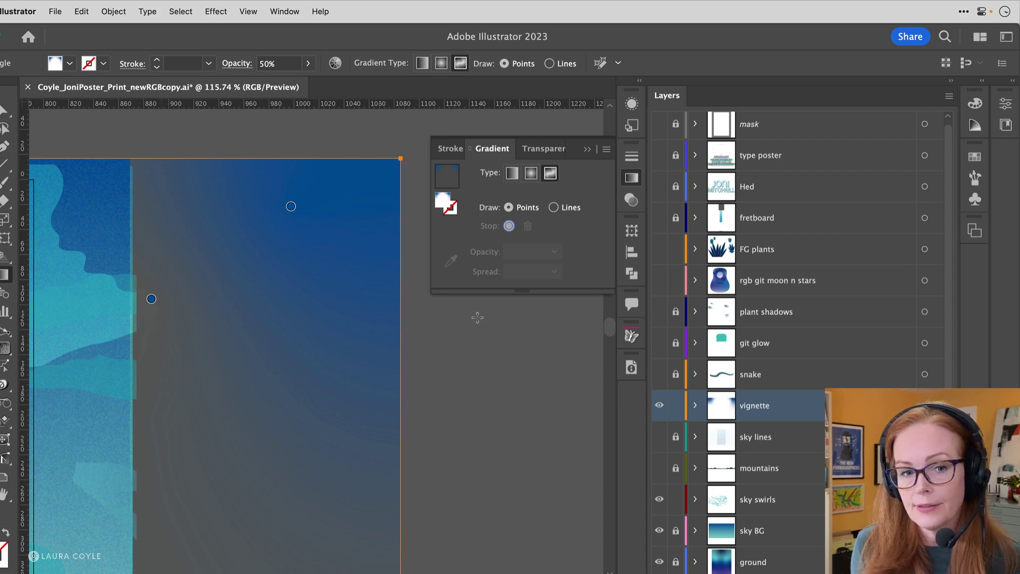
{"action": "left_click", "coordinate": [290, 206]}
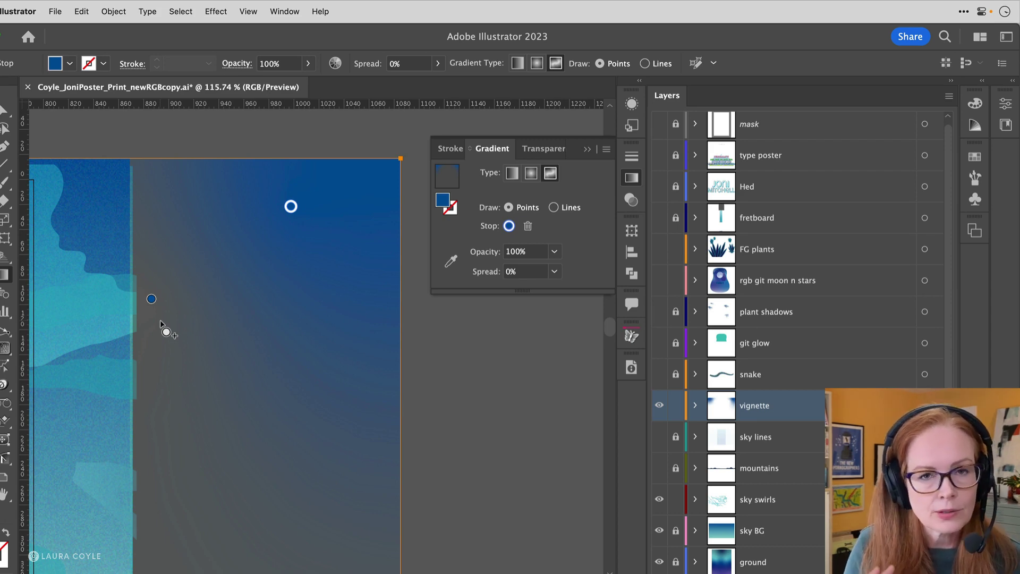
{"action": "mouse_move", "coordinate": [290, 208]}
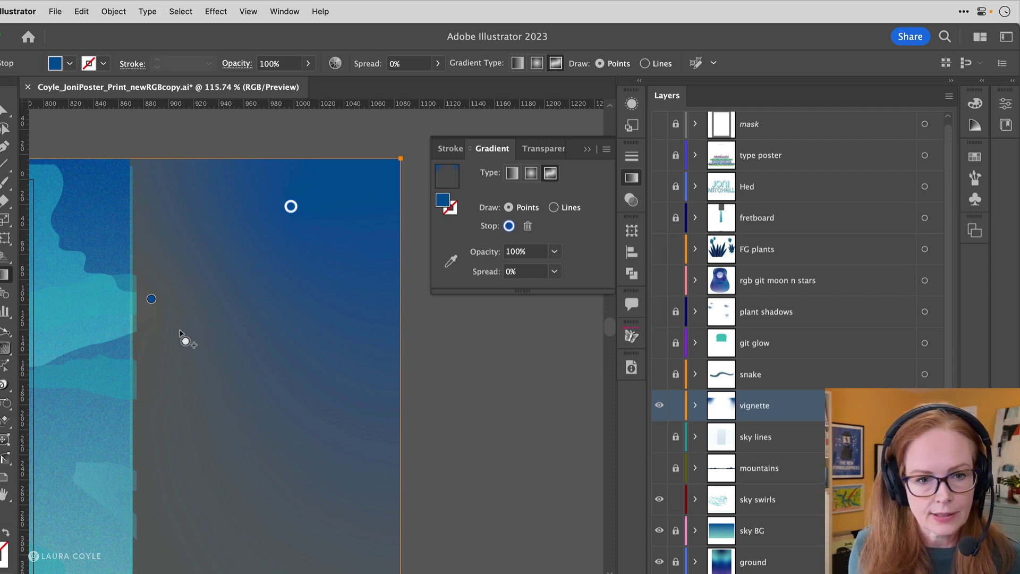
{"action": "left_click", "coordinate": [152, 299]}
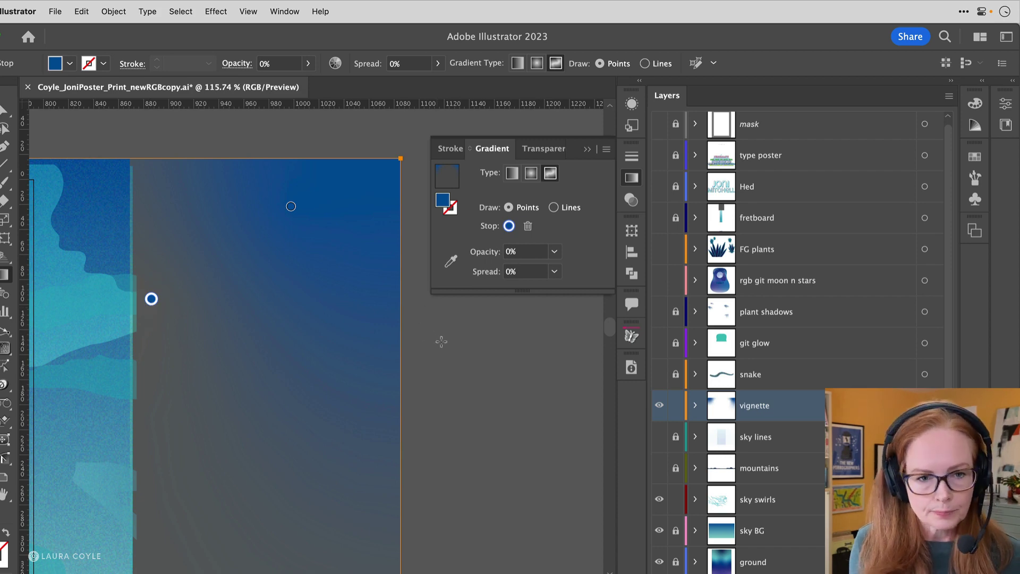
{"action": "left_click", "coordinate": [460, 335]}
{"action": "scroll", "coordinate": [458, 330], "scroll_direction": "down", "scroll_amount": 5}
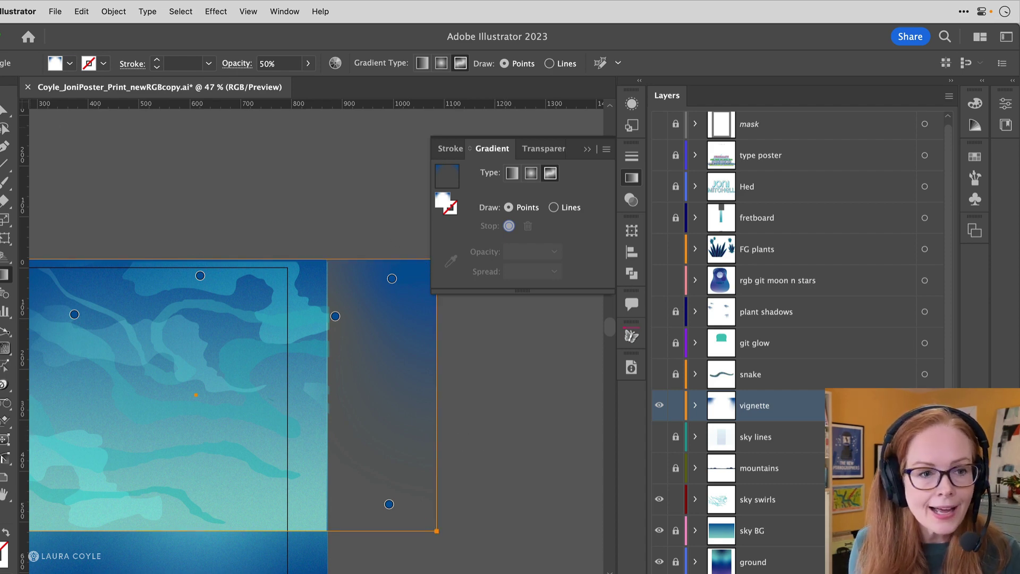
Step: Return the vignette rectangle to its original position over the poster's sky
{"action": "key", "text": "v"}
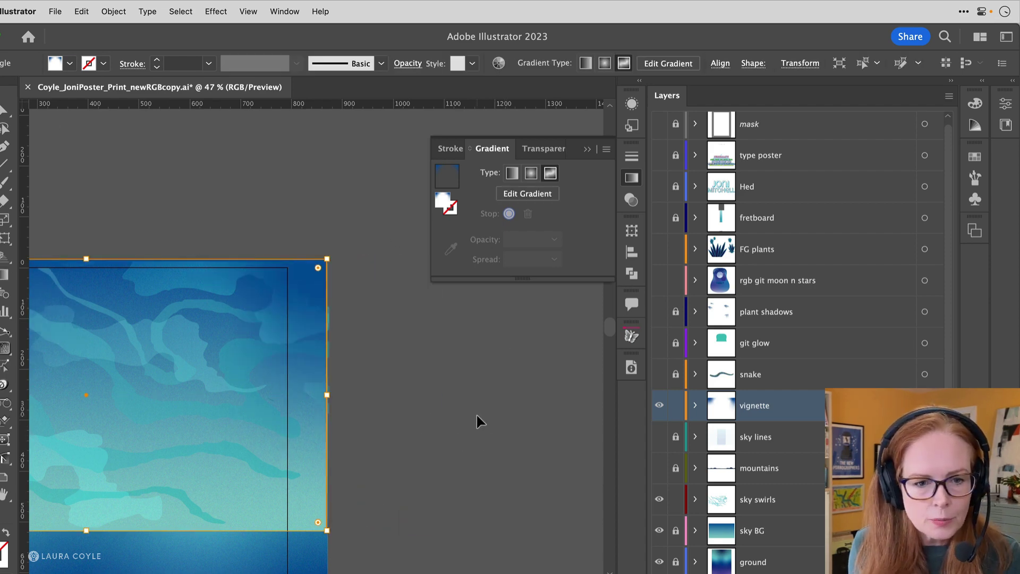
{"action": "scroll", "coordinate": [398, 455], "scroll_direction": "up", "scroll_amount": 1}
{"action": "scroll", "coordinate": [397, 456], "scroll_direction": "up", "scroll_amount": 5}
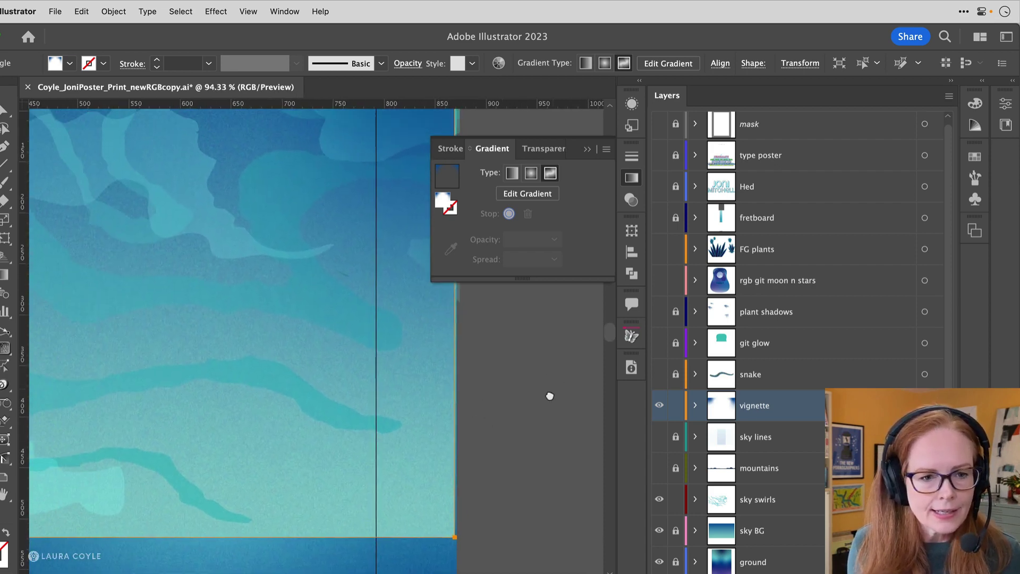
Step: Set the opacity of the vignette gradient's lower-right color stop to 20%
{"action": "left_click", "coordinate": [527, 193]}
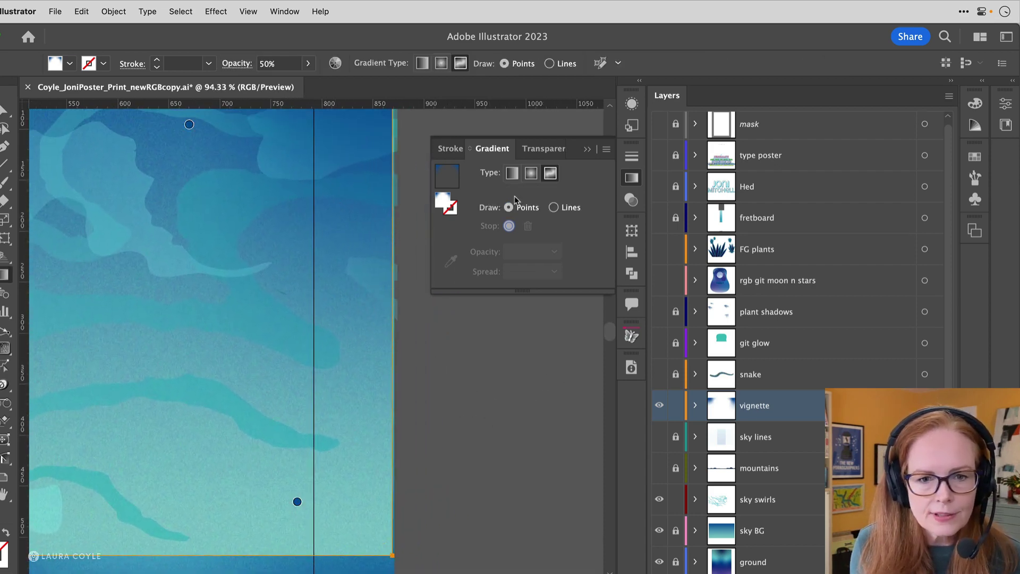
{"action": "left_click", "coordinate": [297, 503]}
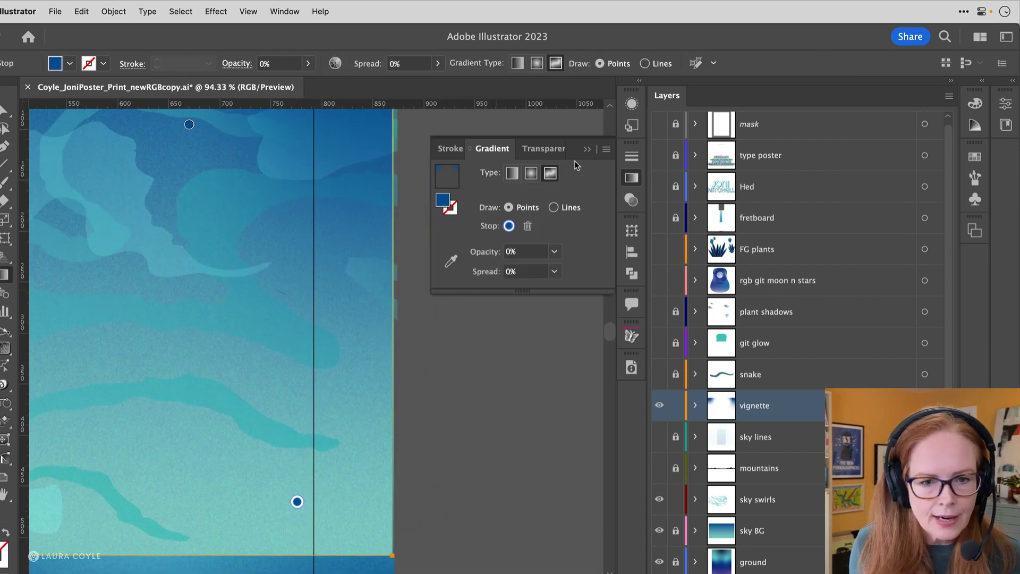
{"action": "left_click", "coordinate": [503, 252]}
{"action": "type", "text": "20"}
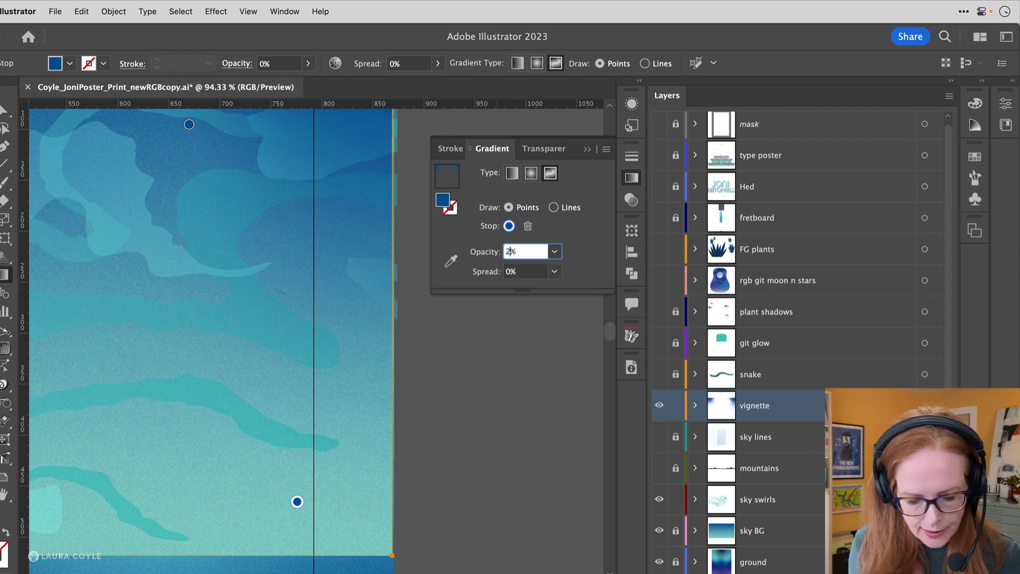
{"action": "key", "text": "Tab"}
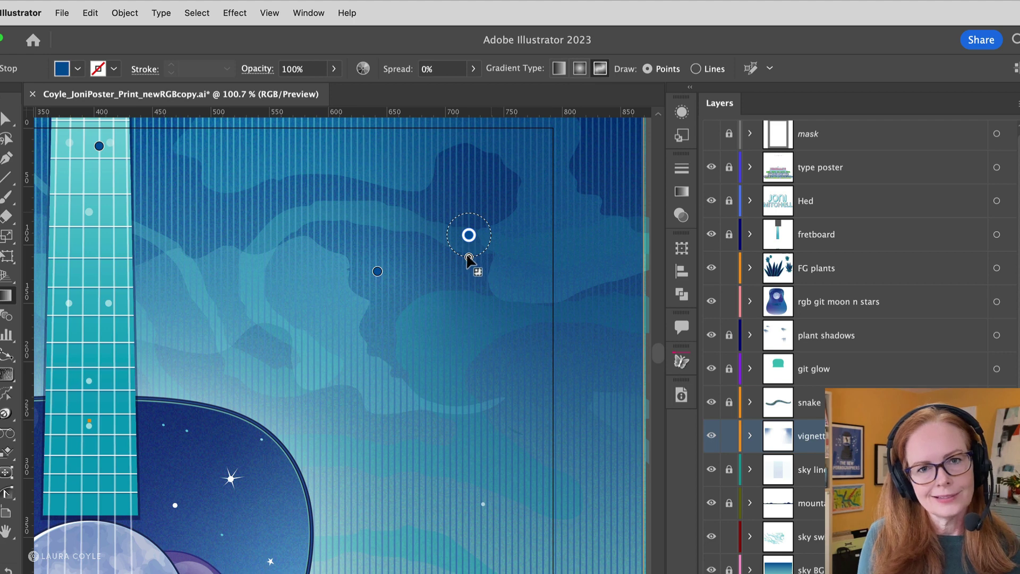
Step: Reposition three upper color stops of the vignette's freeform gradient and set the rightmost one's spread to 85%
{"action": "left_click", "coordinate": [377, 271]}
{"action": "left_click_drag", "start_coordinate": [383, 273], "coordinate": [273, 291]}
{"action": "left_click_drag", "start_coordinate": [468, 235], "coordinate": [551, 187]}
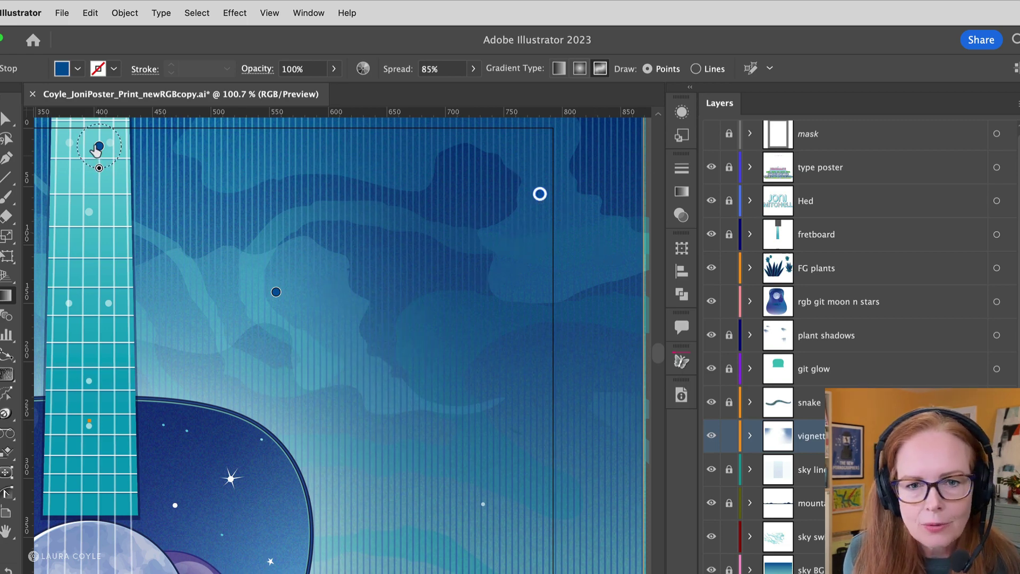
{"action": "left_click_drag", "start_coordinate": [99, 146], "coordinate": [236, 207]}
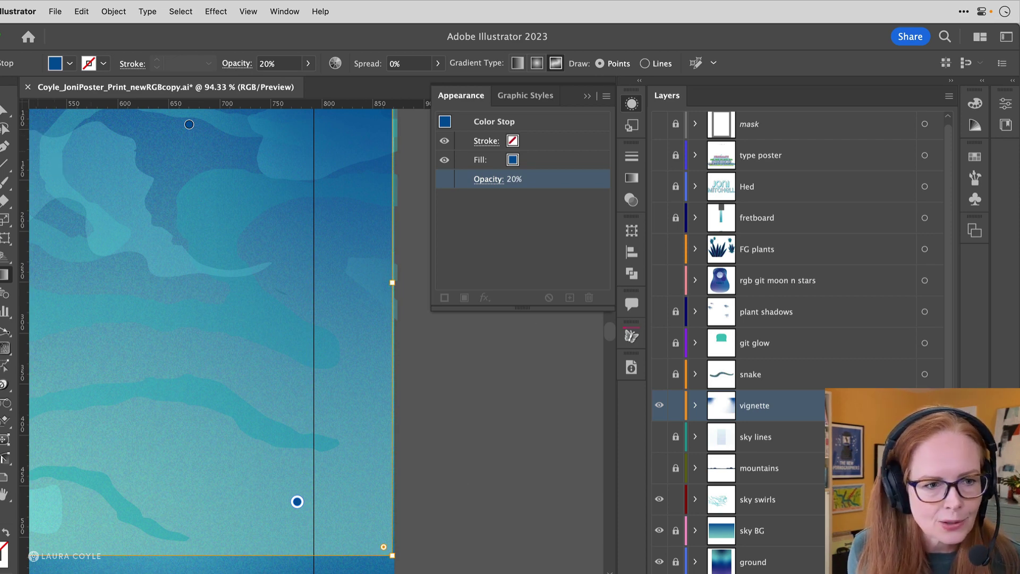
Step: Turn the Grain effect and the 50% Multiply opacity back on for the vignette rectangle
{"action": "key", "text": "v"}
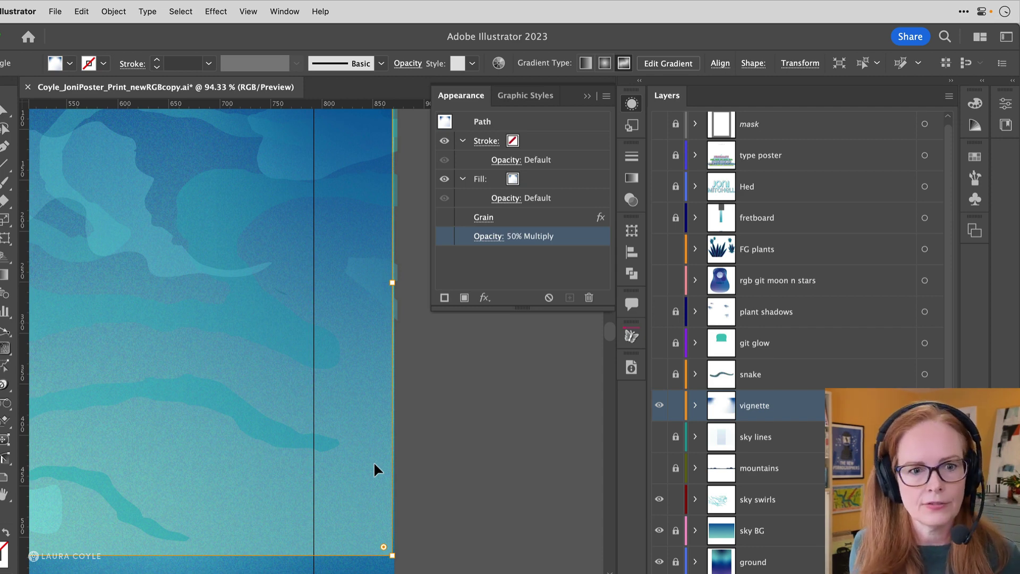
{"action": "left_click", "coordinate": [444, 218]}
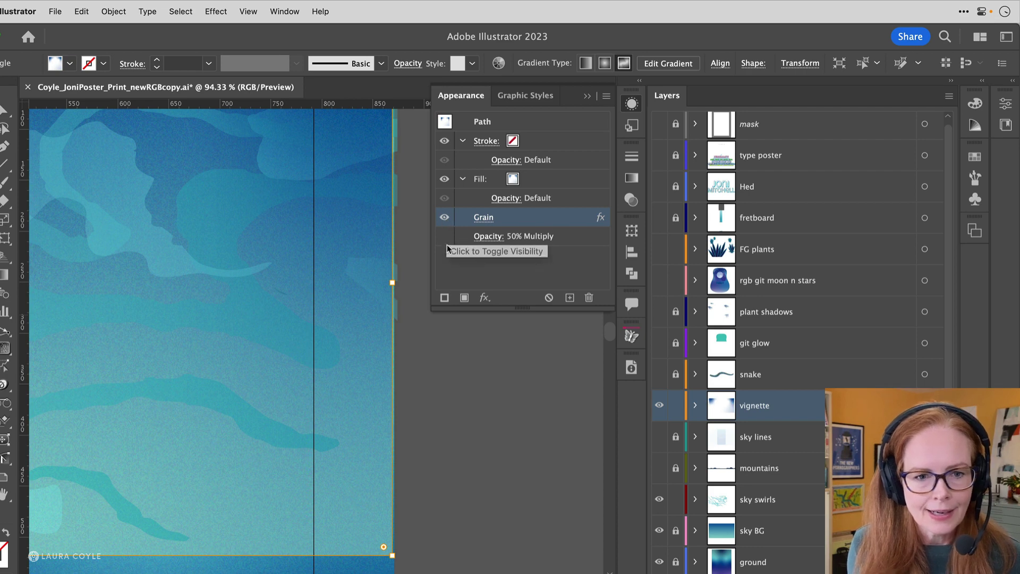
{"action": "left_click", "coordinate": [444, 236]}
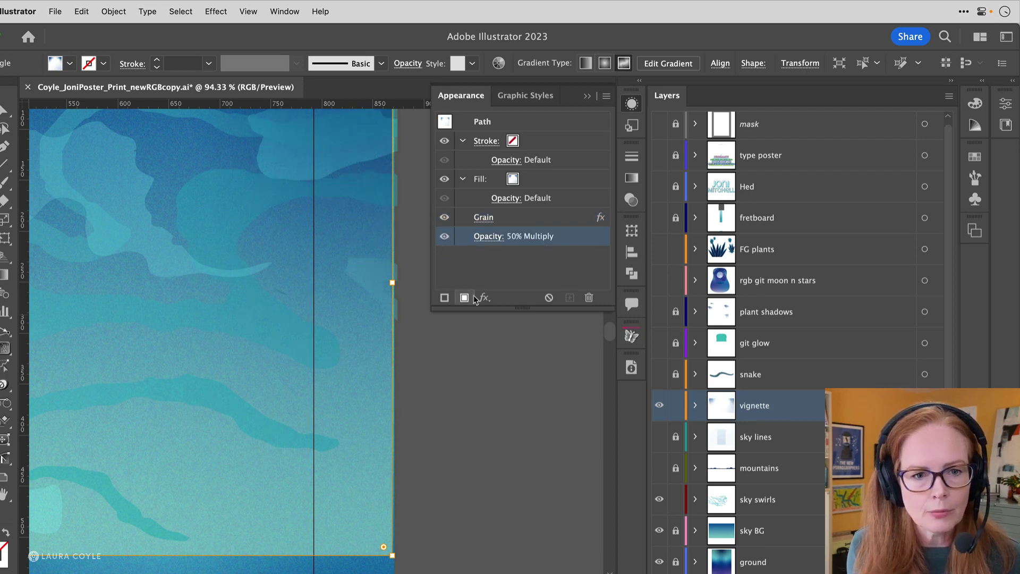
Step: Lower the vignette rectangle's Multiply opacity to 34% and check how it looks along the poster's edge
{"action": "left_click", "coordinate": [488, 237]}
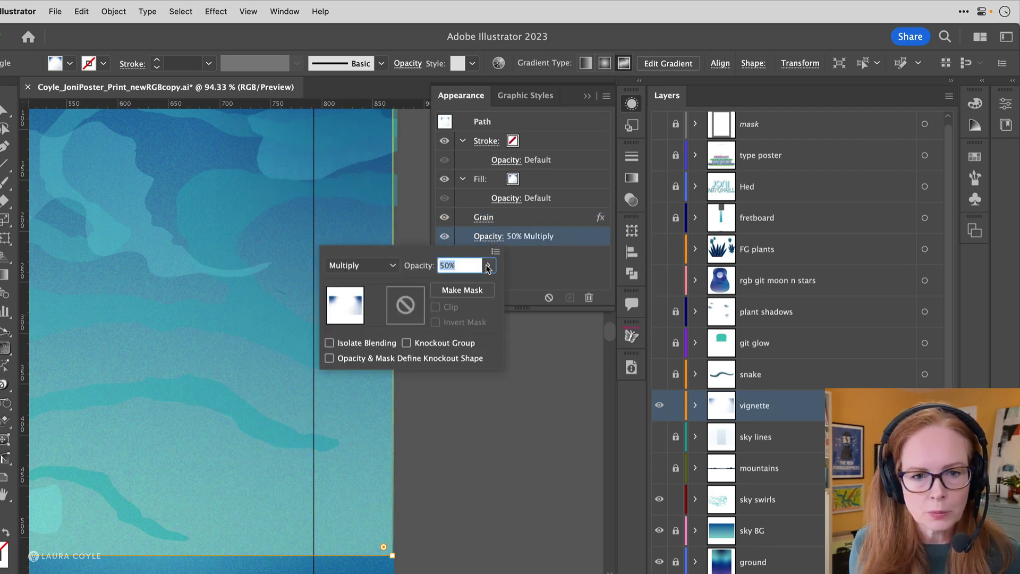
{"action": "left_click", "coordinate": [488, 266]}
{"action": "mouse_move", "coordinate": [459, 285]}
{"action": "left_mouse_down"}
{"action": "mouse_move", "coordinate": [477, 287]}
{"action": "mouse_move", "coordinate": [451, 291]}
{"action": "left_mouse_up"}
{"action": "left_click", "coordinate": [537, 372]}
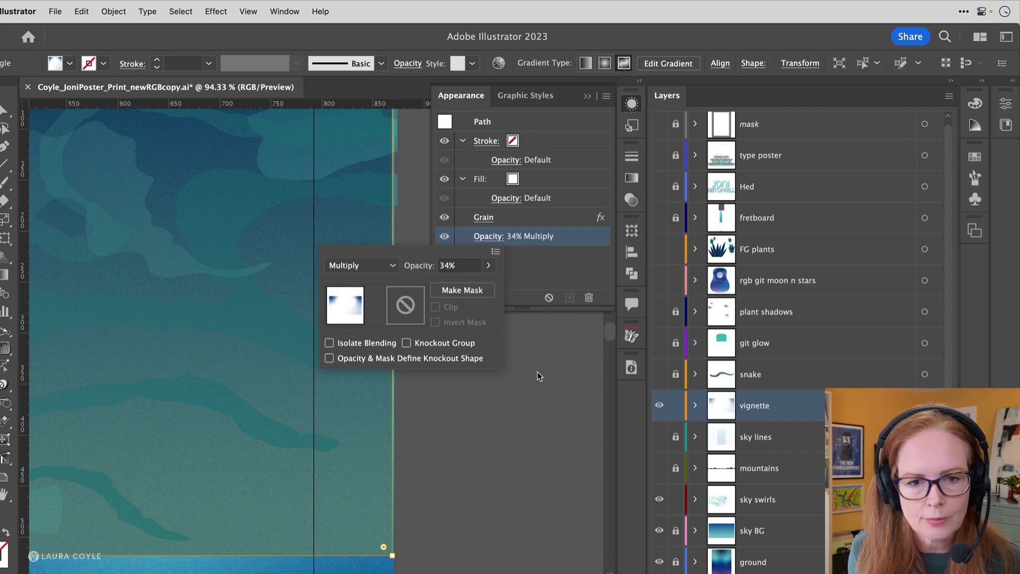
{"action": "left_click", "coordinate": [537, 371]}
{"action": "left_click_drag", "start_coordinate": [506, 375], "coordinate": [588, 399]}
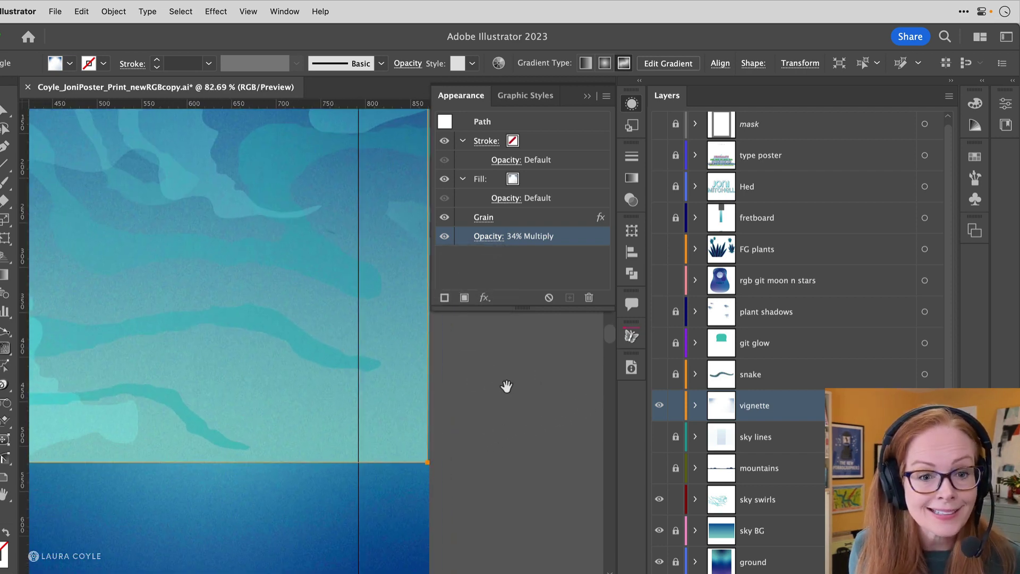
{"action": "left_click_drag", "start_coordinate": [505, 388], "coordinate": [486, 432]}
{"action": "scroll", "coordinate": [475, 444], "scroll_direction": "up", "scroll_amount": 3}
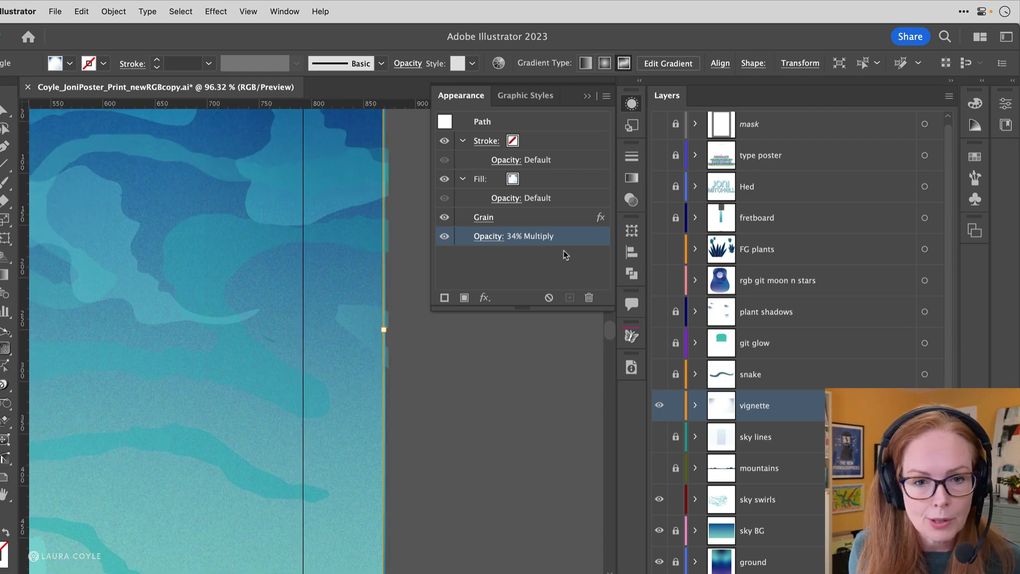
Step: Set the vignette rectangle's Multiply opacity to 60% and check its effect along the poster's edge
{"action": "left_click", "coordinate": [498, 237]}
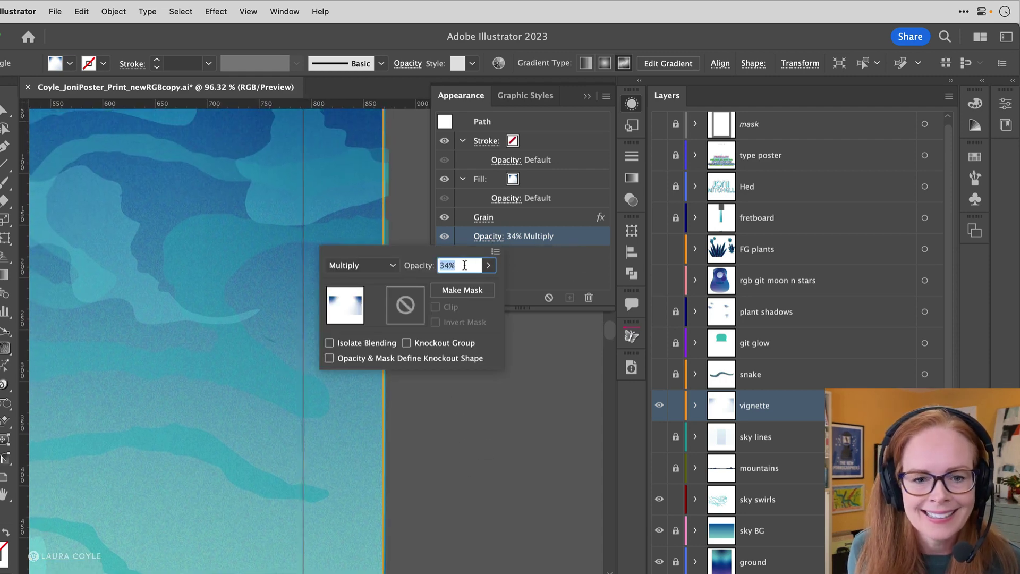
{"action": "type", "text": "60"}
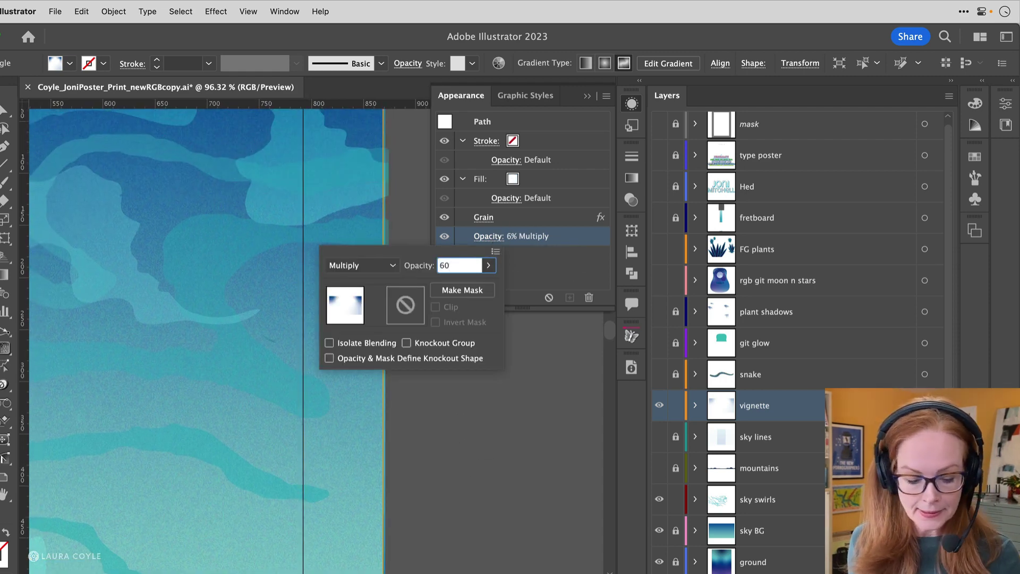
{"action": "key", "text": "Tab"}
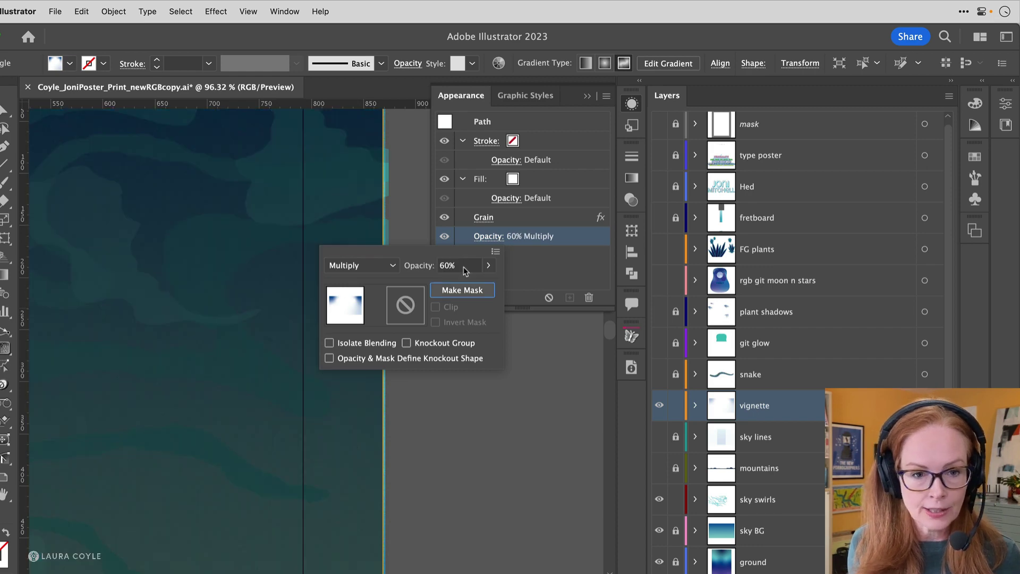
{"action": "left_click", "coordinate": [473, 400]}
{"action": "key", "text": "super+minus"}
{"action": "key", "text": "super+minus"}
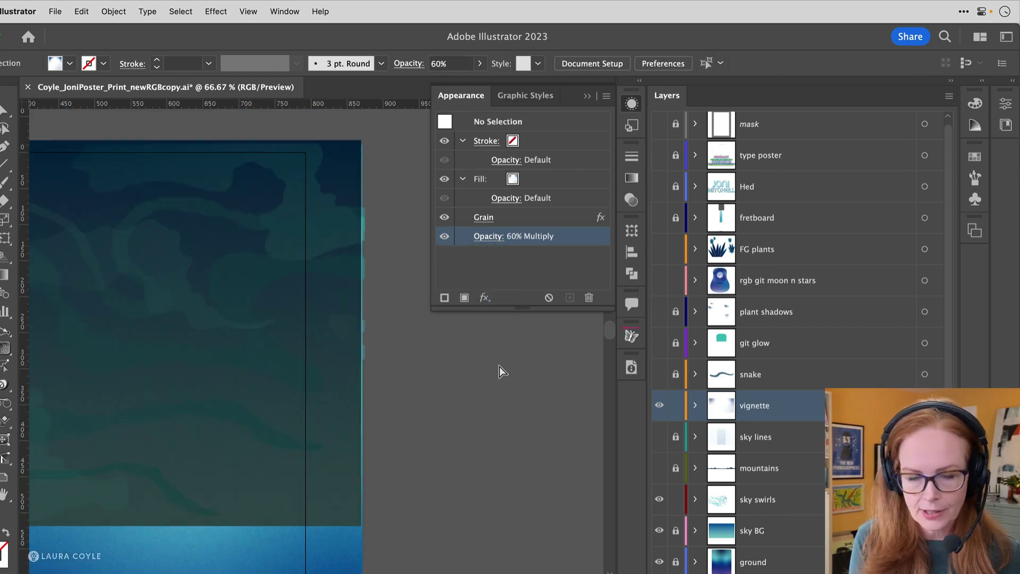
{"action": "key", "text": "super+plus"}
{"action": "key", "text": "super+plus"}
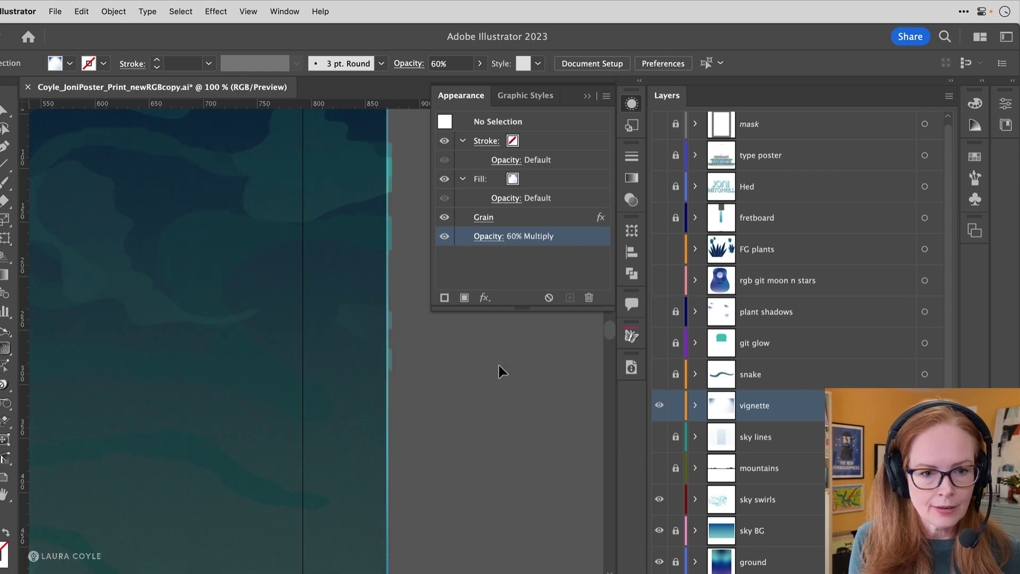
Step: Try a 50% Multiply opacity with nothing selected, inspect the whole sky and select the vignette rectangle
{"action": "left_click", "coordinate": [489, 236]}
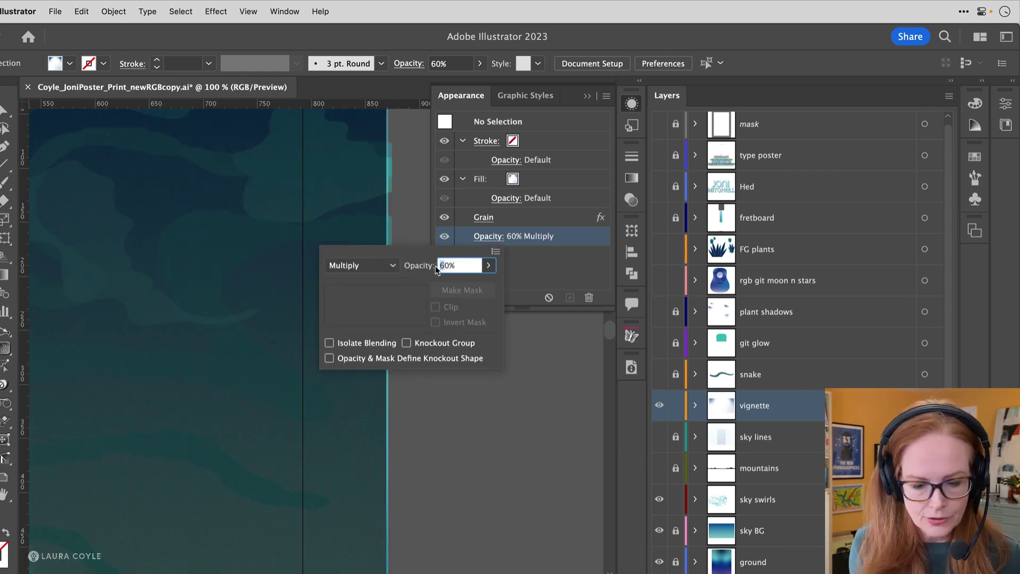
{"action": "type", "text": "5"}
{"action": "key", "text": "Return"}
{"action": "left_click", "coordinate": [556, 416]}
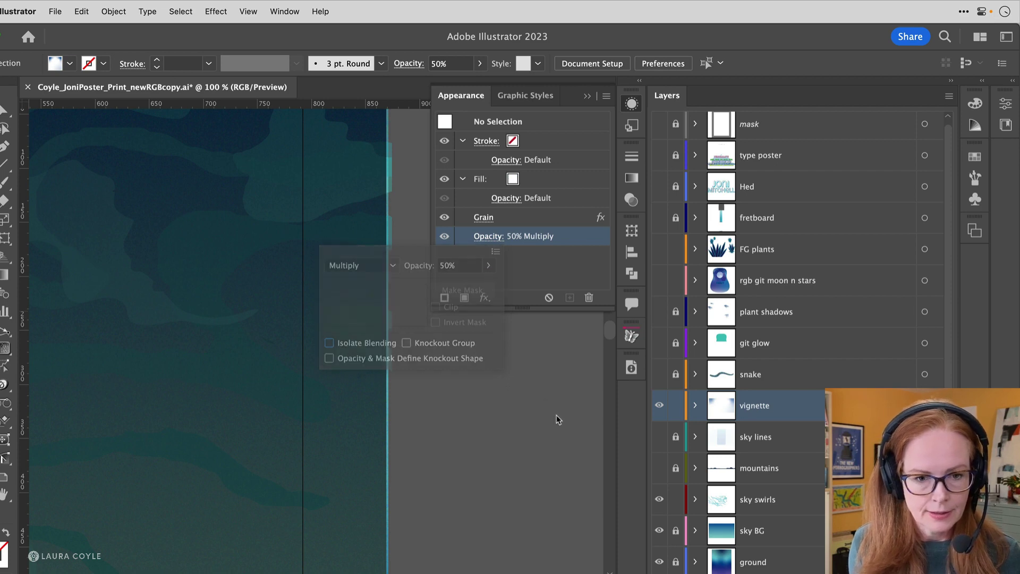
{"action": "scroll", "coordinate": [319, 412], "scroll_direction": "down", "scroll_amount": 5}
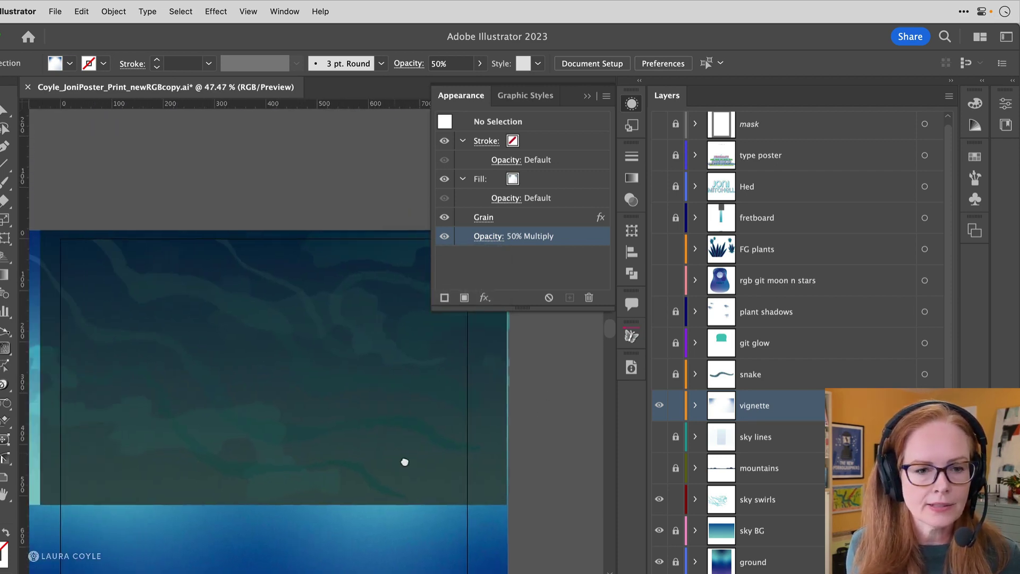
{"action": "left_click_drag", "start_coordinate": [405, 461], "coordinate": [417, 470]}
{"action": "left_click", "coordinate": [412, 425]}
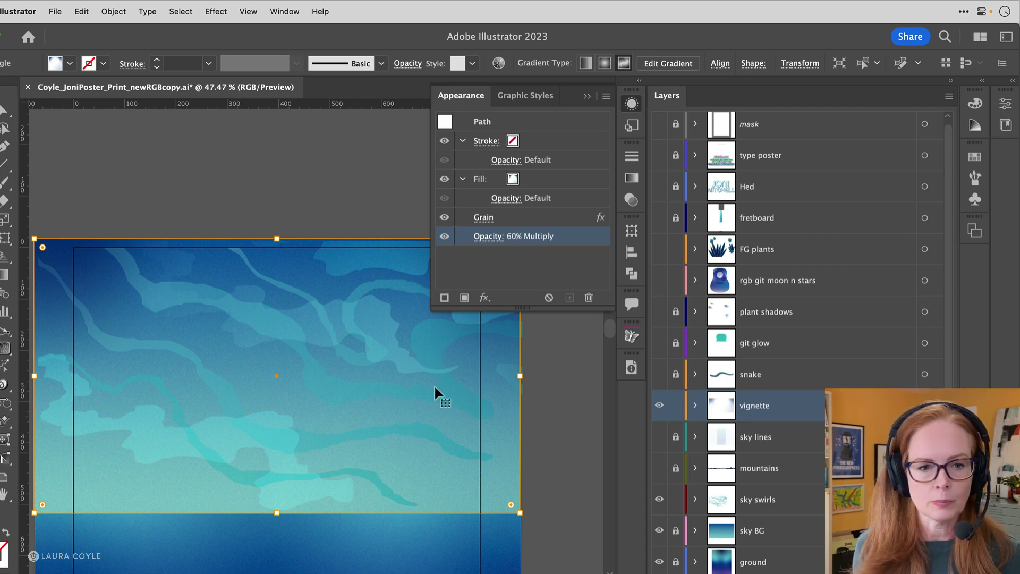
Step: Deselect the vignette rectangle and make the mountains and sky lines layers visible
{"action": "left_click", "coordinate": [566, 387]}
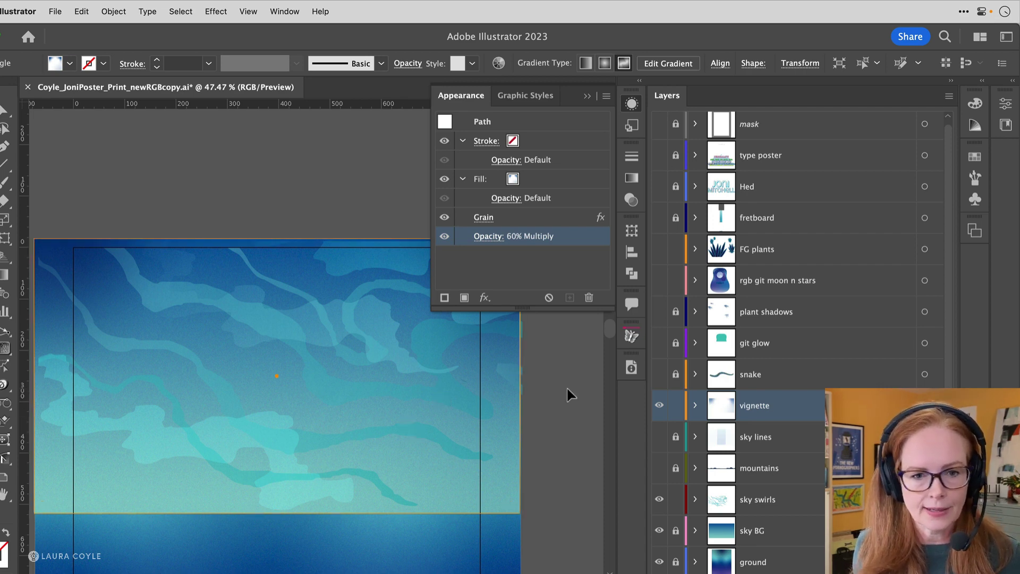
{"action": "left_click_drag", "start_coordinate": [567, 387], "coordinate": [385, 308]}
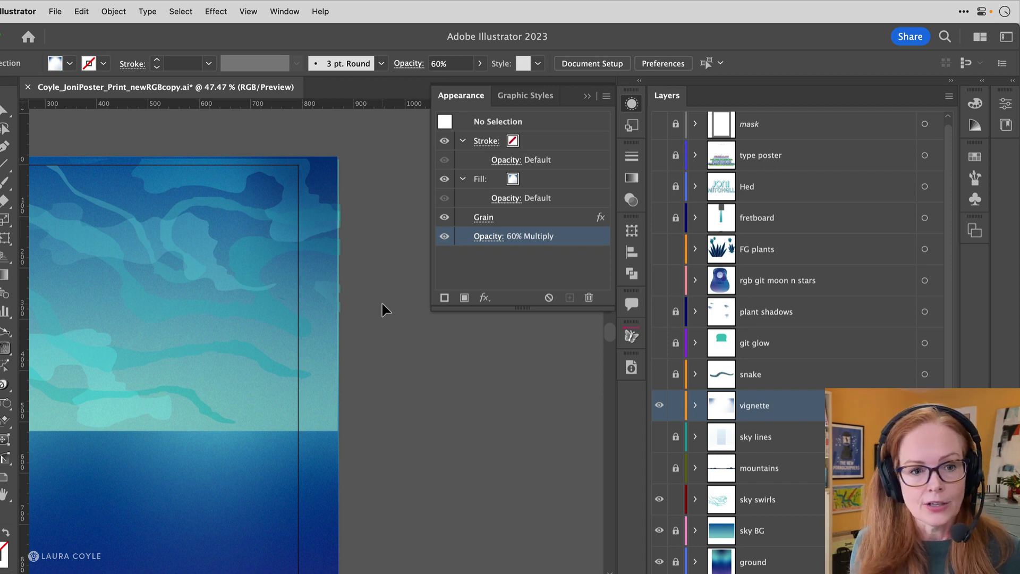
{"action": "scroll", "coordinate": [382, 308], "scroll_direction": "left", "scroll_amount": 5}
{"action": "scroll", "coordinate": [383, 308], "scroll_direction": "up", "scroll_amount": 2}
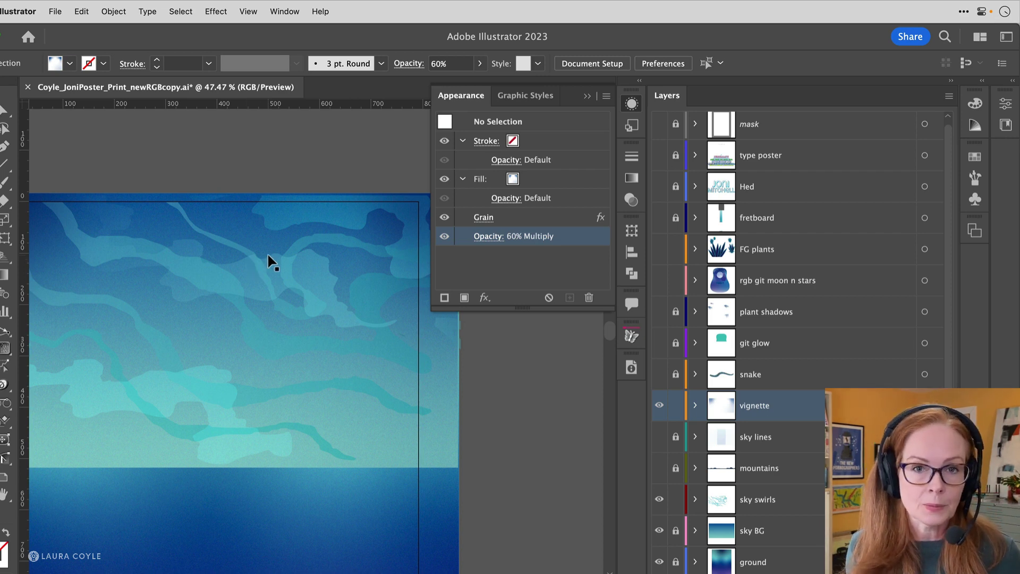
{"action": "left_click", "coordinate": [659, 467]}
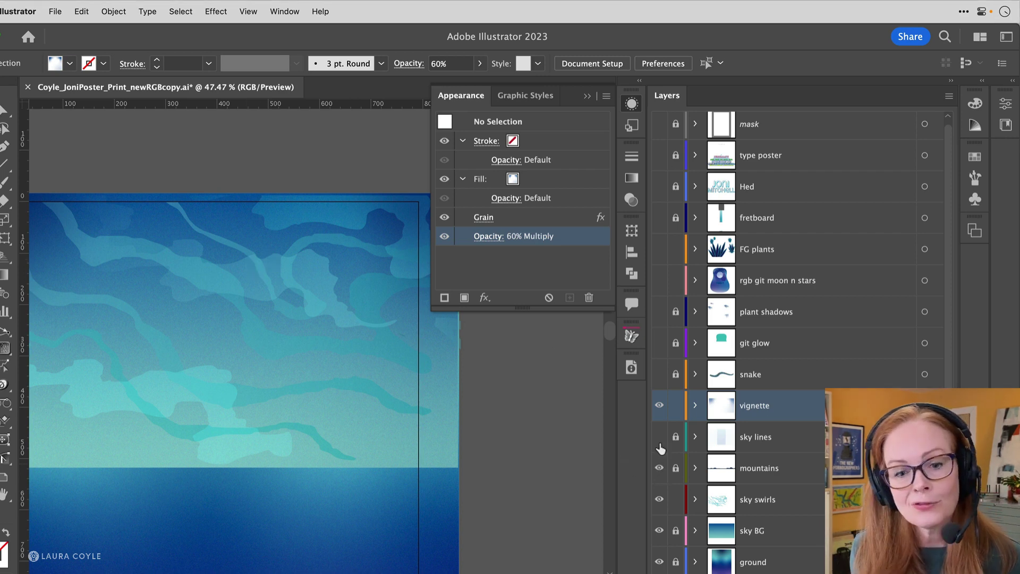
{"action": "left_click", "coordinate": [659, 436]}
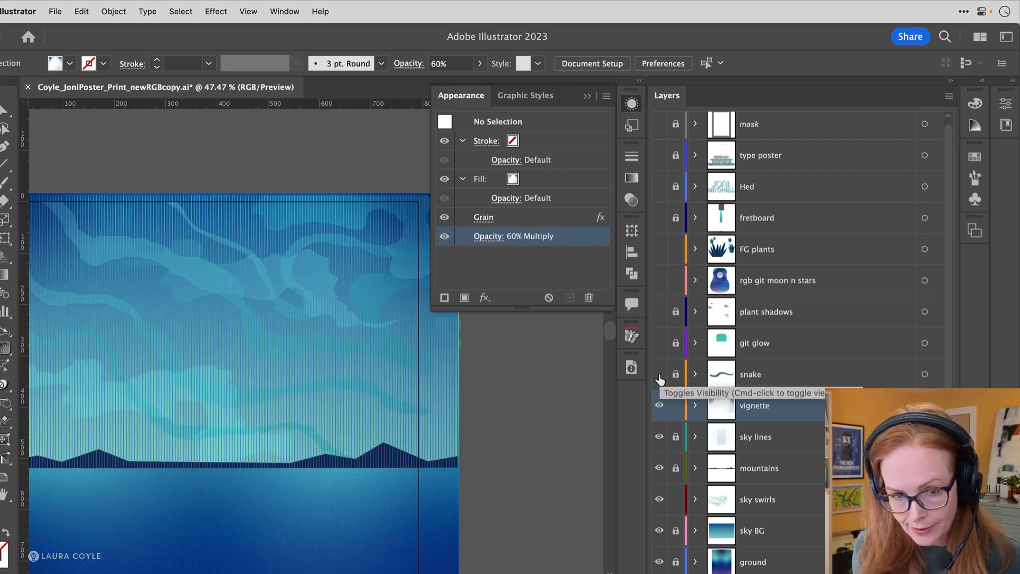
Step: Compare the sky above the mountains with the sky lines layer hidden and shown
{"action": "left_click_drag", "start_coordinate": [355, 456], "coordinate": [460, 426]}
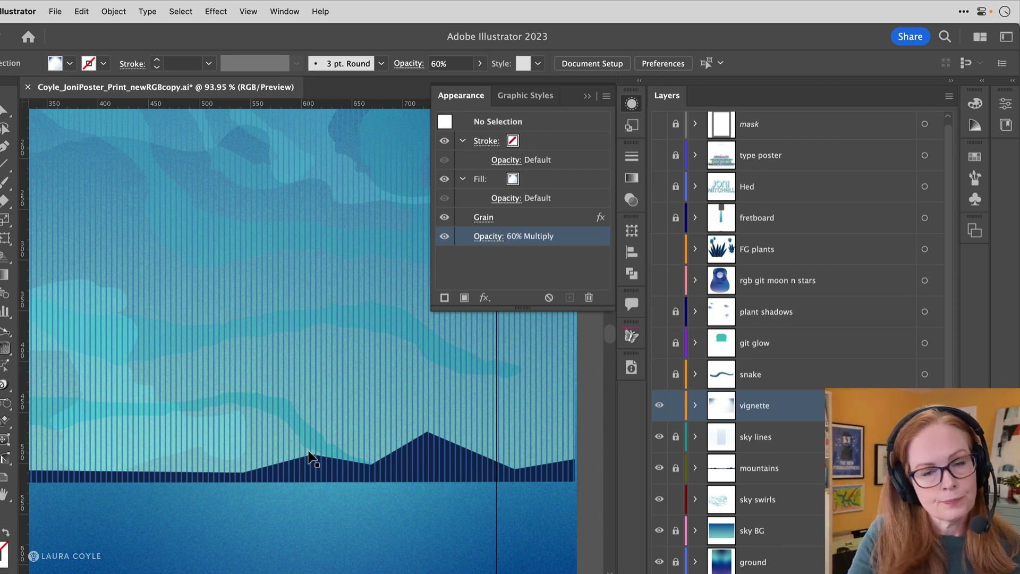
{"action": "left_click", "coordinate": [659, 438]}
{"action": "left_click", "coordinate": [659, 438]}
{"action": "left_click_drag", "start_coordinate": [344, 453], "coordinate": [205, 456]}
{"action": "scroll", "coordinate": [330, 510], "scroll_direction": "up", "scroll_amount": 3}
{"action": "scroll", "coordinate": [331, 510], "scroll_direction": "left", "scroll_amount": 3}
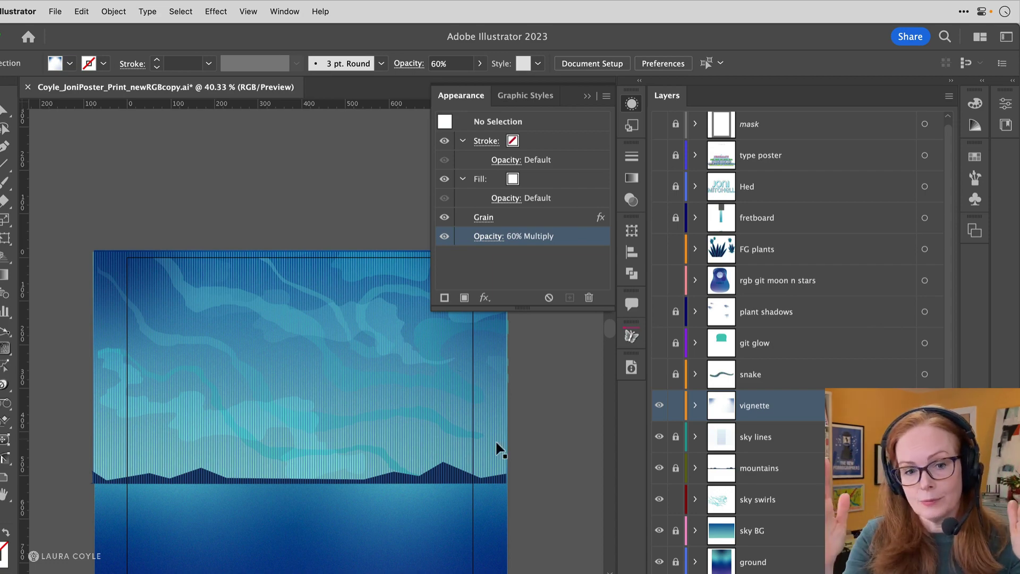
{"action": "left_click", "coordinate": [478, 451]}
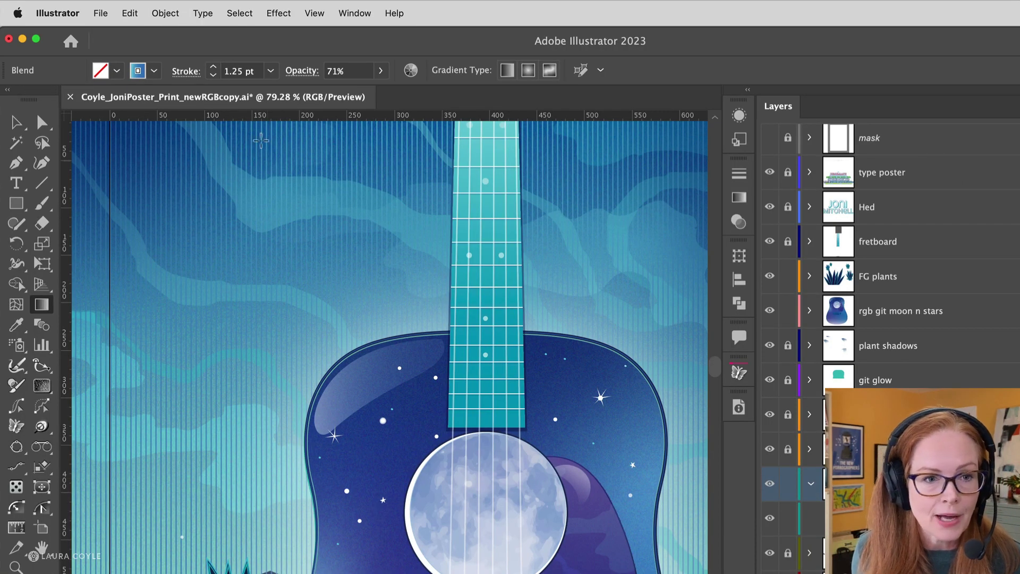
Step: Open the blend options of the vertical sky lines and raise the specified steps to 180
{"action": "left_click", "coordinate": [176, 14]}
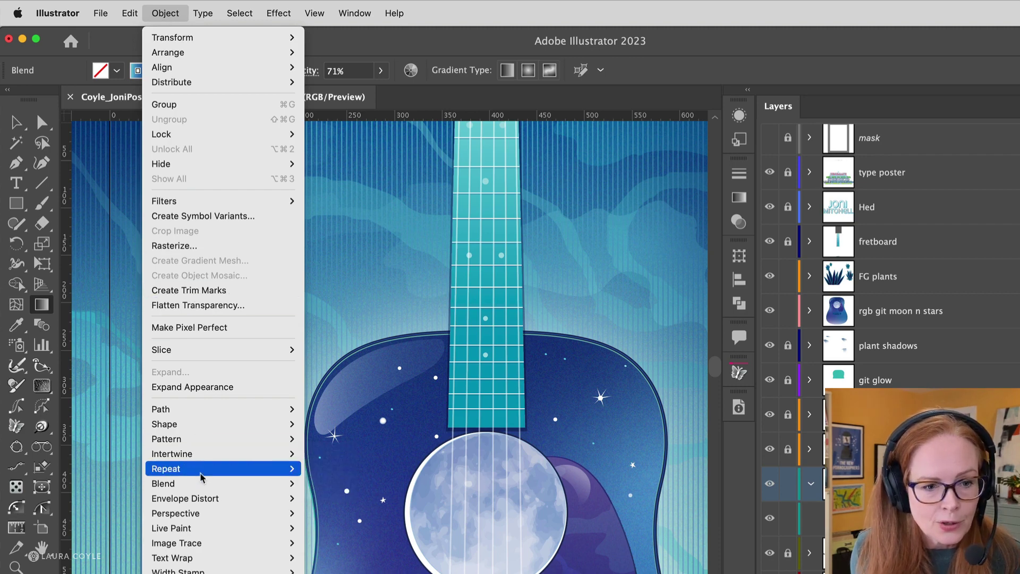
{"action": "mouse_move", "coordinate": [289, 483]}
{"action": "left_click", "coordinate": [360, 519]}
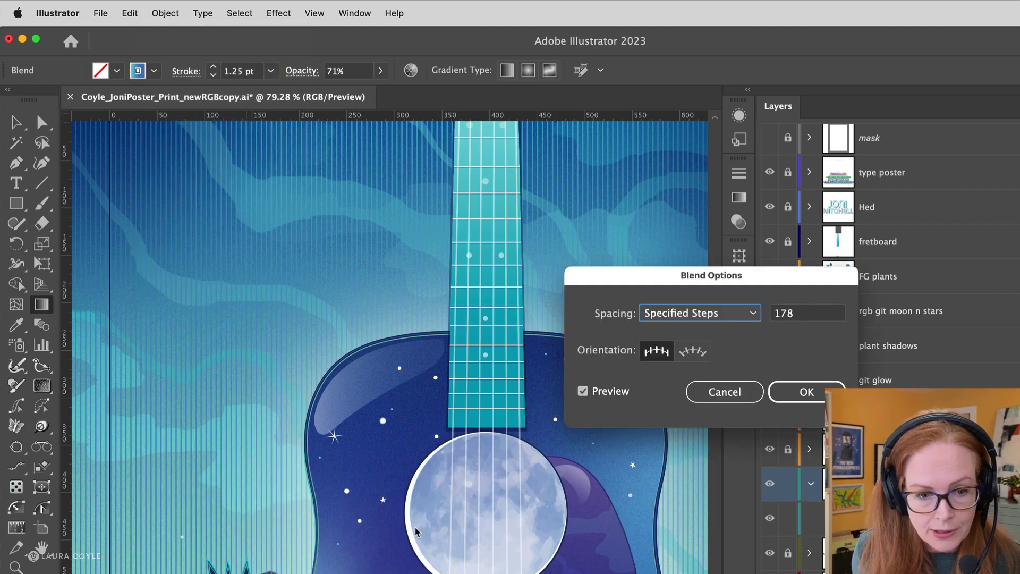
{"action": "left_click", "coordinate": [784, 315]}
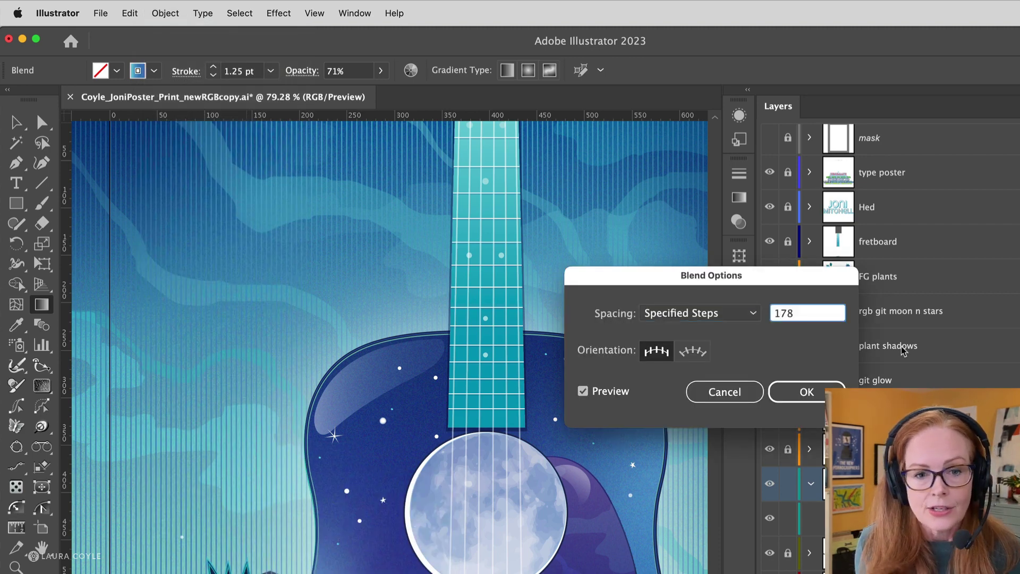
{"action": "key", "text": "Up"}
{"action": "key", "text": "Up"}
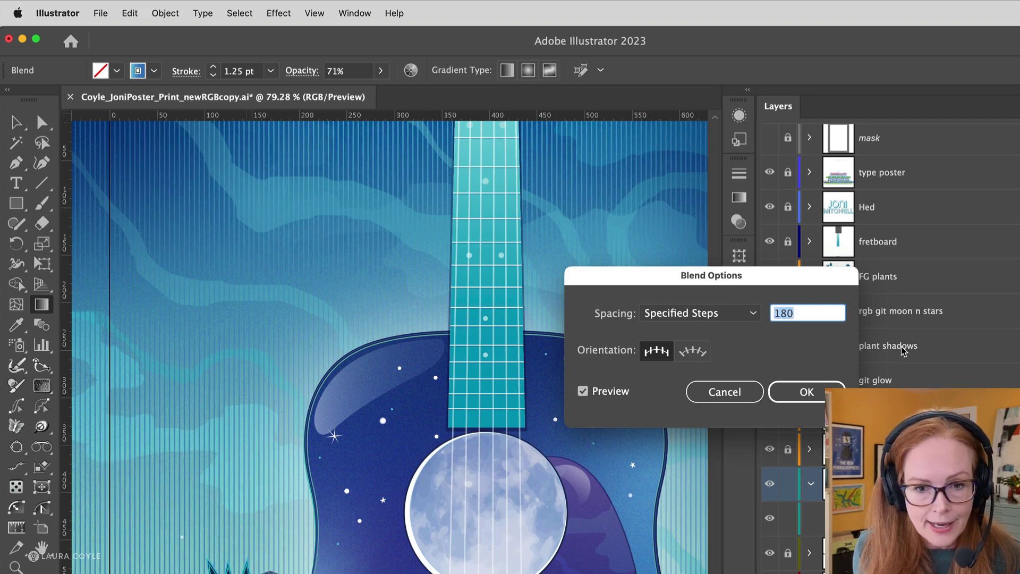
Step: Preview wider spacing between the sky lines by reducing the blend's specified steps to 140, 100 and fewer
{"action": "key", "text": "shift+Down"}
{"action": "key", "text": "shift+Down"}
{"action": "key", "text": "shift+Down"}
{"action": "key", "text": "shift+Down"}
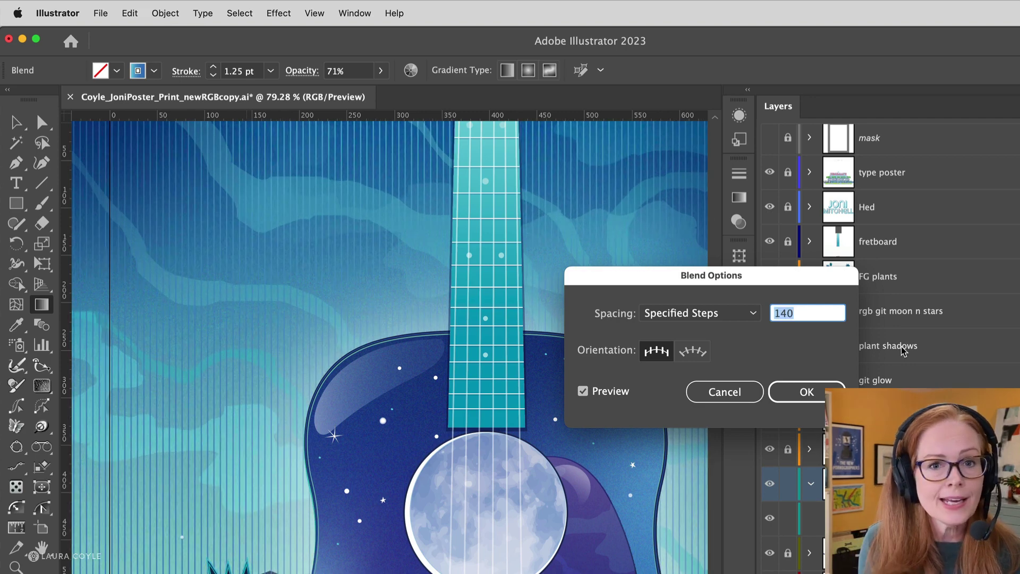
{"action": "key", "text": "shift+Down"}
{"action": "key", "text": "shift+Down"}
{"action": "key", "text": "shift+Down"}
{"action": "key", "text": "shift+Down"}
{"action": "key", "text": "shift+Down"}
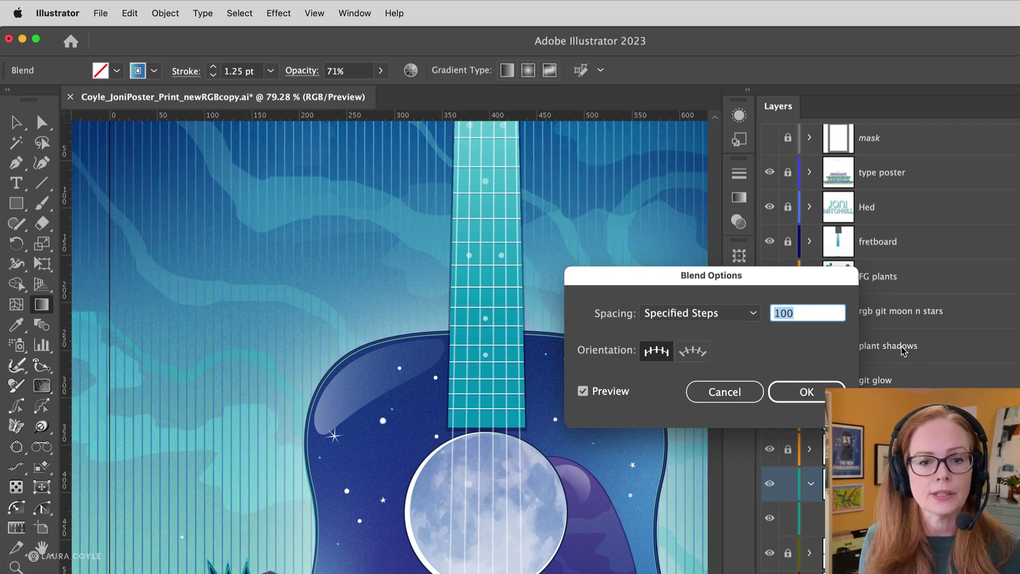
{"action": "key", "text": "shift+Down"}
{"action": "key", "text": "shift+Down"}
{"action": "key", "text": "shift+Down"}
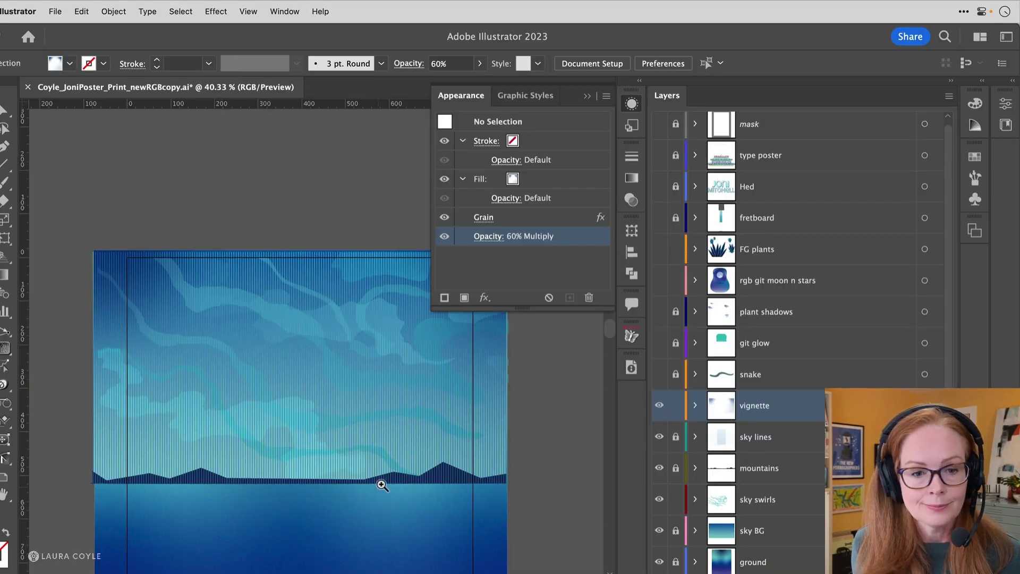
Step: Make the snake and FG plants layers visible and inspect the plants and snake on the ground
{"action": "scroll", "coordinate": [479, 471], "scroll_direction": "up", "scroll_amount": 5}
{"action": "scroll", "coordinate": [371, 186], "scroll_direction": "down", "scroll_amount": 5}
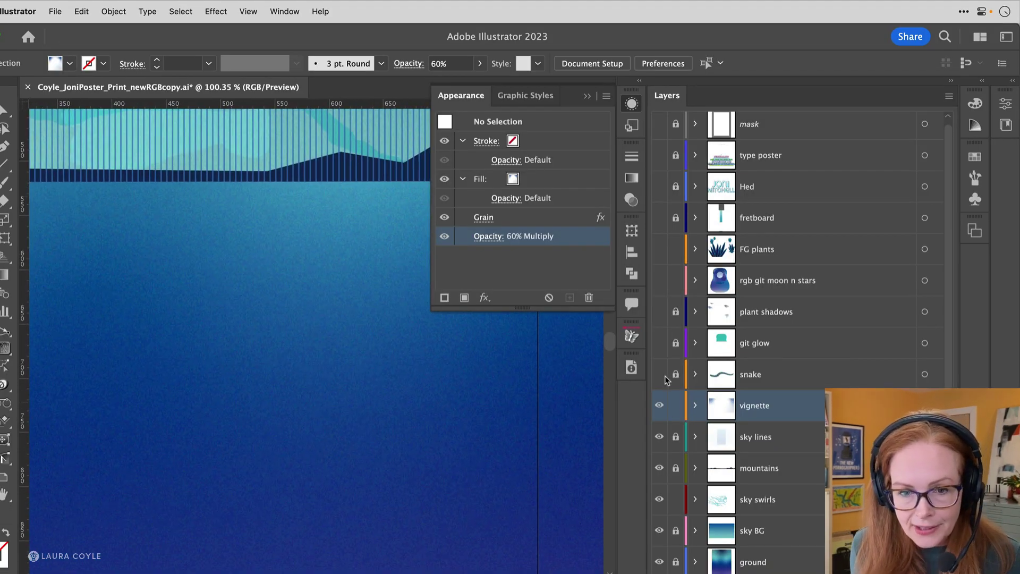
{"action": "left_click_drag", "start_coordinate": [361, 522], "coordinate": [353, 146]}
{"action": "left_click", "coordinate": [660, 250]}
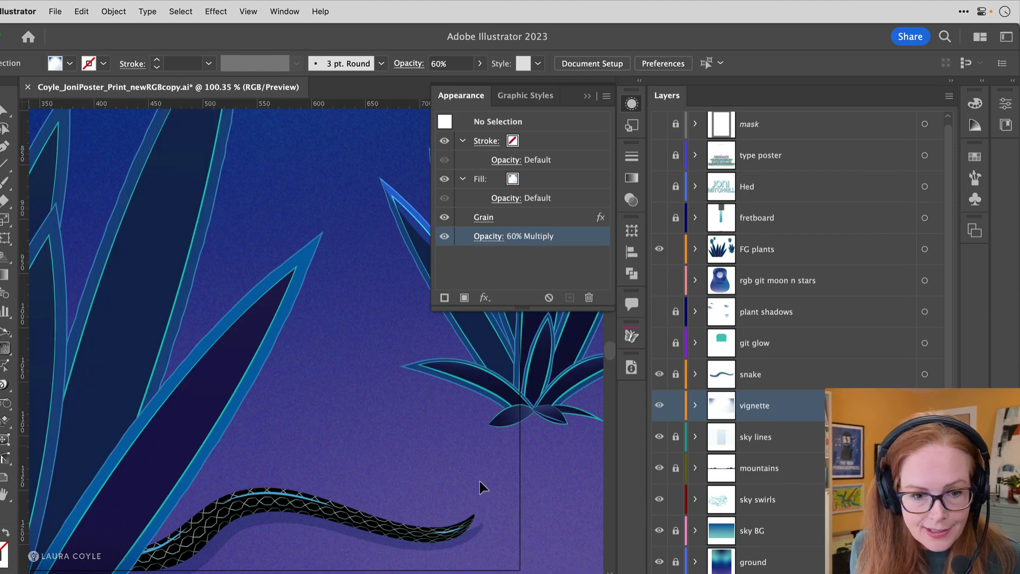
{"action": "scroll", "coordinate": [478, 485], "scroll_direction": "down", "scroll_amount": 5}
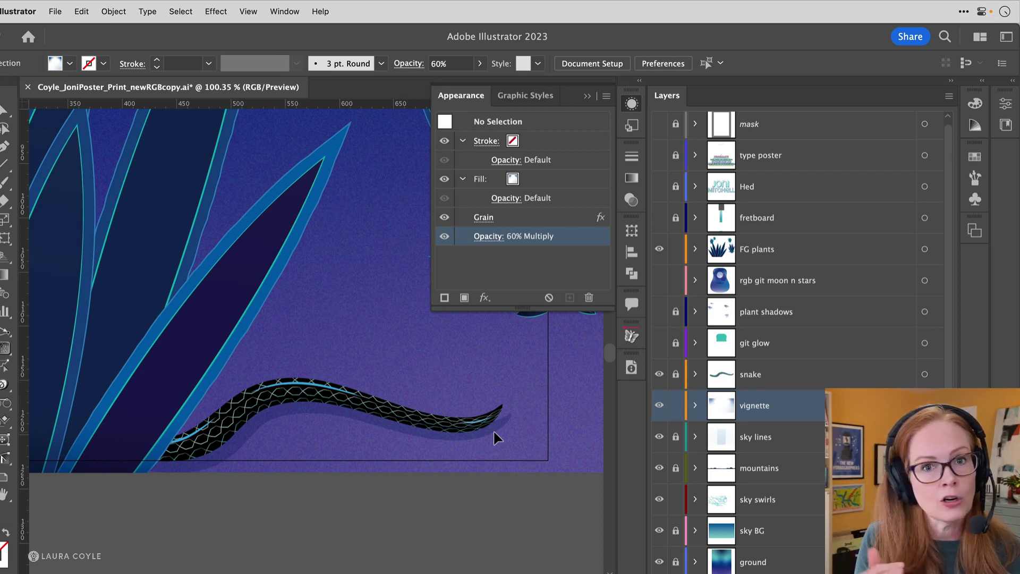
Step: Make the git glow layer visible and inspect the glow around the green guitar-body shape
{"action": "left_click", "coordinate": [661, 348]}
{"action": "scroll", "coordinate": [296, 257], "scroll_direction": "down", "scroll_amount": 10}
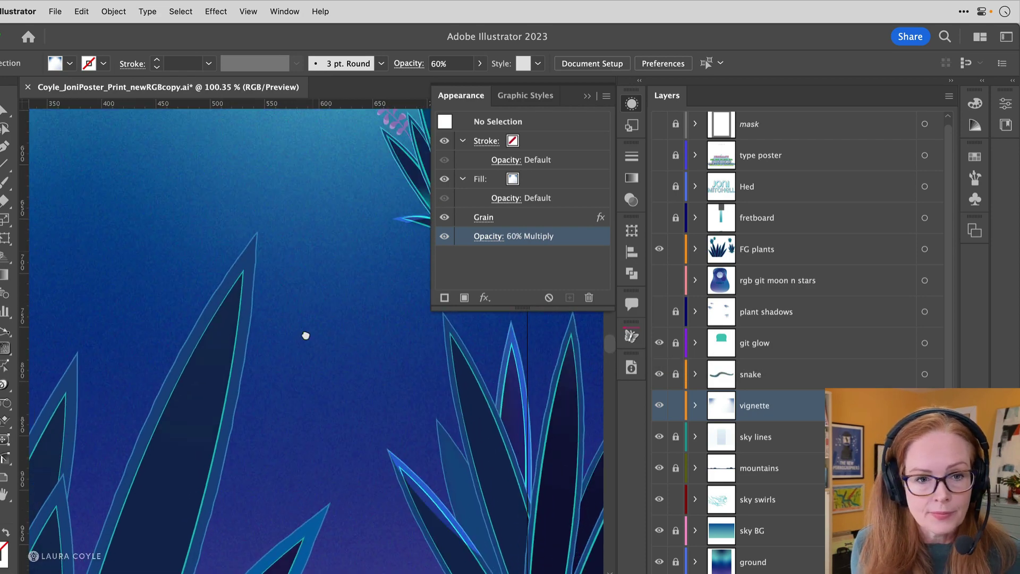
{"action": "scroll", "coordinate": [296, 229], "scroll_direction": "down", "scroll_amount": 3}
{"action": "scroll", "coordinate": [223, 282], "scroll_direction": "up", "scroll_amount": 10}
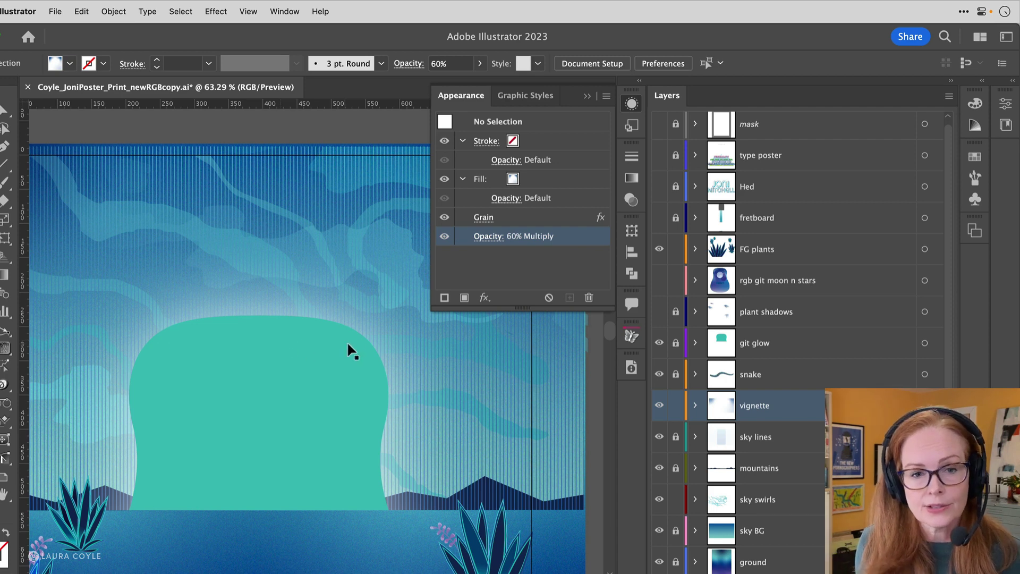
Step: Locate the Outer Glow effect among the Illustrator Stylize effects without applying it
{"action": "left_click", "coordinate": [333, 374]}
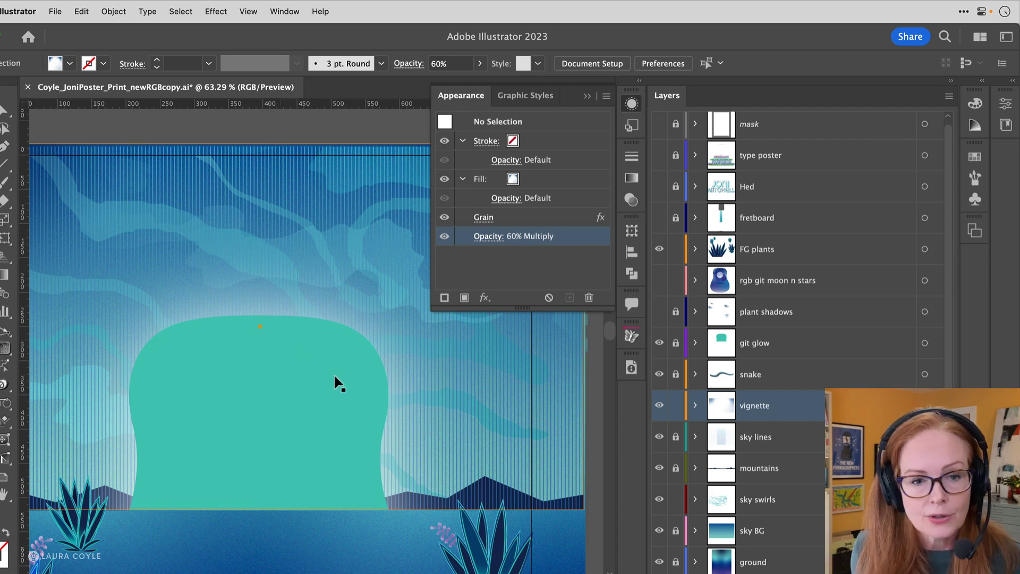
{"action": "left_click", "coordinate": [484, 298]}
{"action": "mouse_move", "coordinate": [488, 304]}
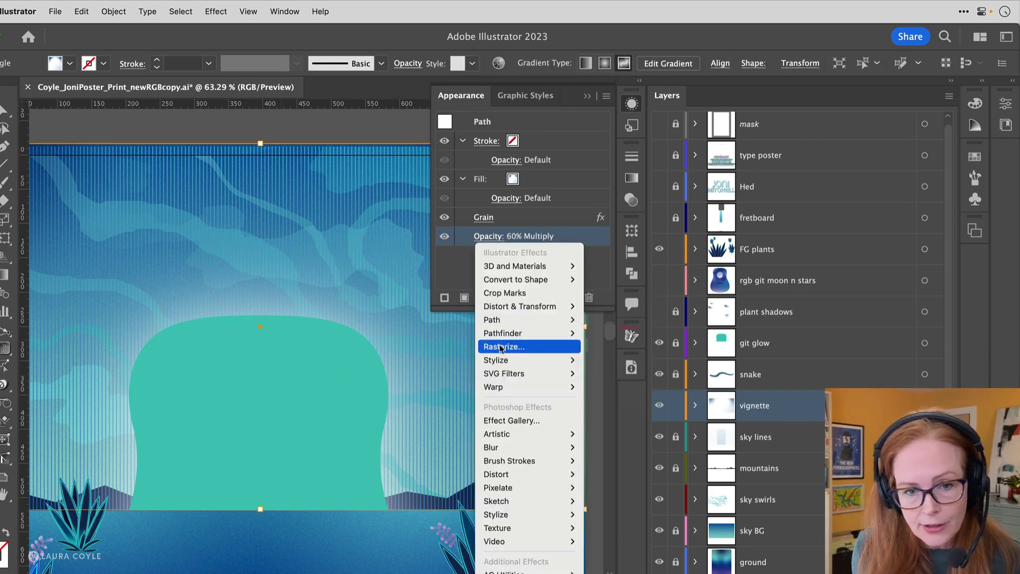
{"action": "mouse_move", "coordinate": [499, 360]}
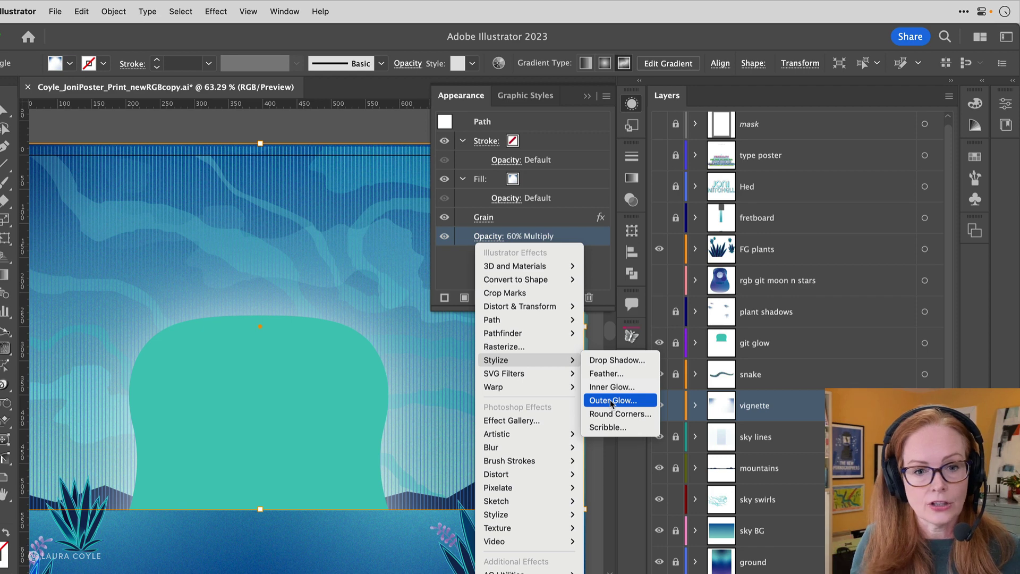
{"action": "key", "text": "Escape"}
{"action": "key", "text": "Escape"}
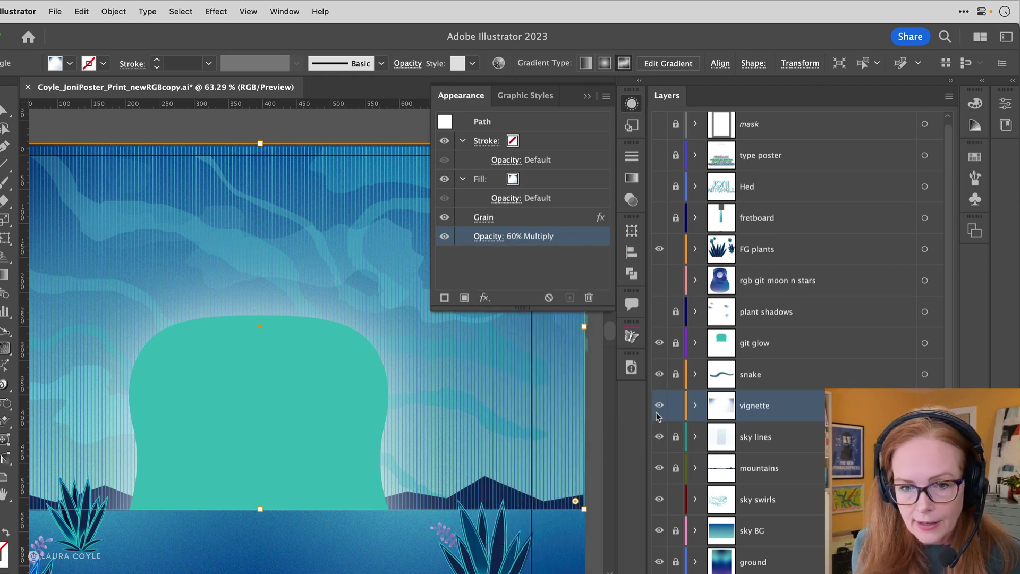
Step: Make the plant shadows and rgb git moon n stars layers visible and inspect the guitar body closely
{"action": "left_click", "coordinate": [659, 312]}
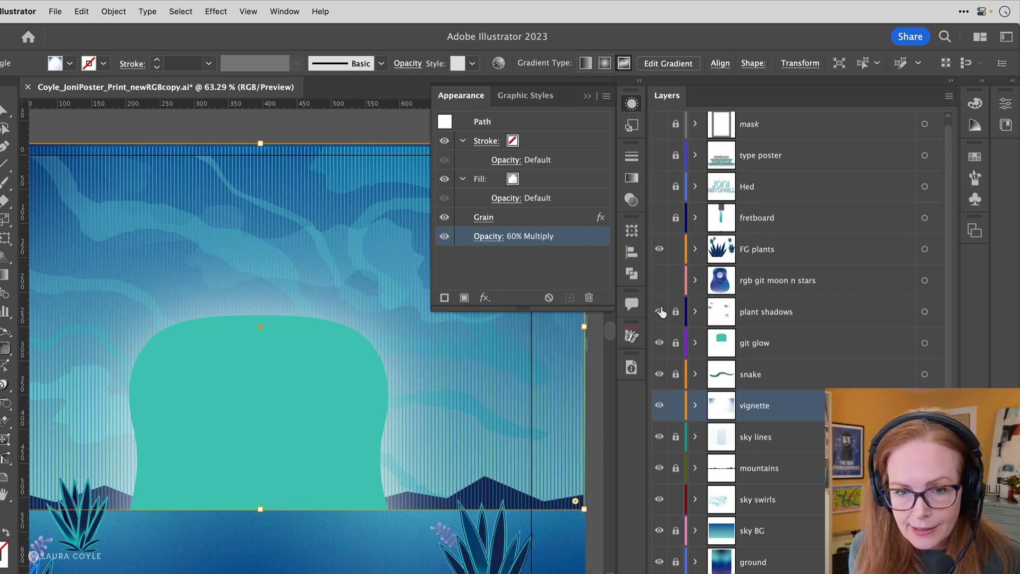
{"action": "left_click", "coordinate": [660, 280]}
{"action": "left_click_drag", "start_coordinate": [276, 482], "coordinate": [318, 464]}
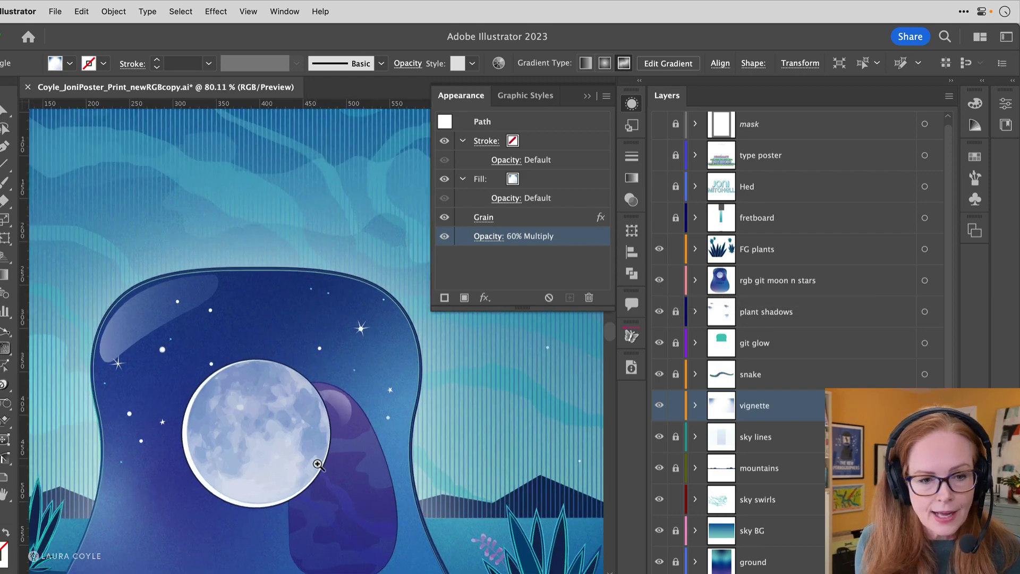
Step: Select the guitar group and directly select individual moon shapes to inspect how the vector moon is built
{"action": "scroll", "coordinate": [318, 463], "scroll_direction": "down", "scroll_amount": 5}
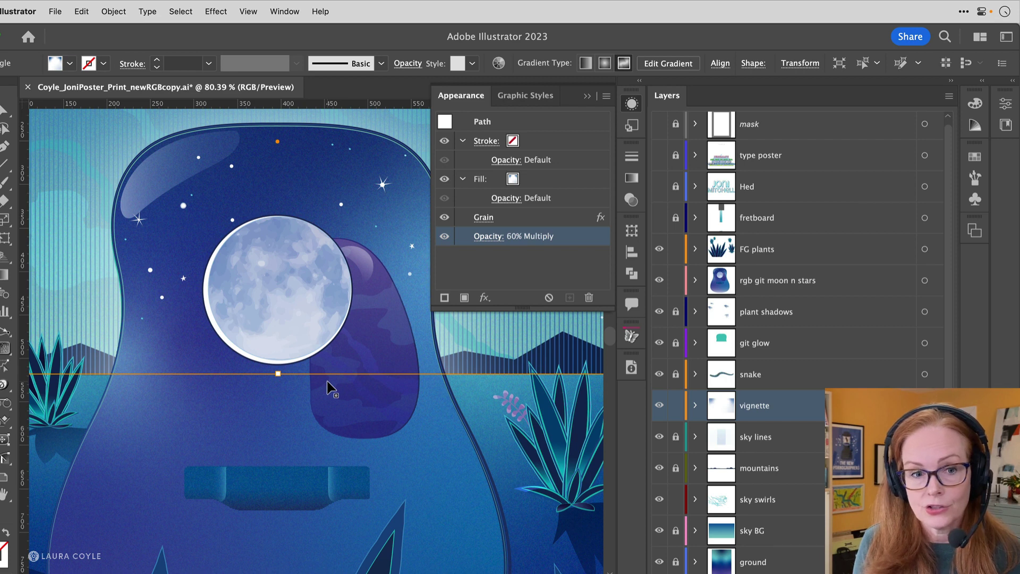
{"action": "left_click", "coordinate": [274, 341]}
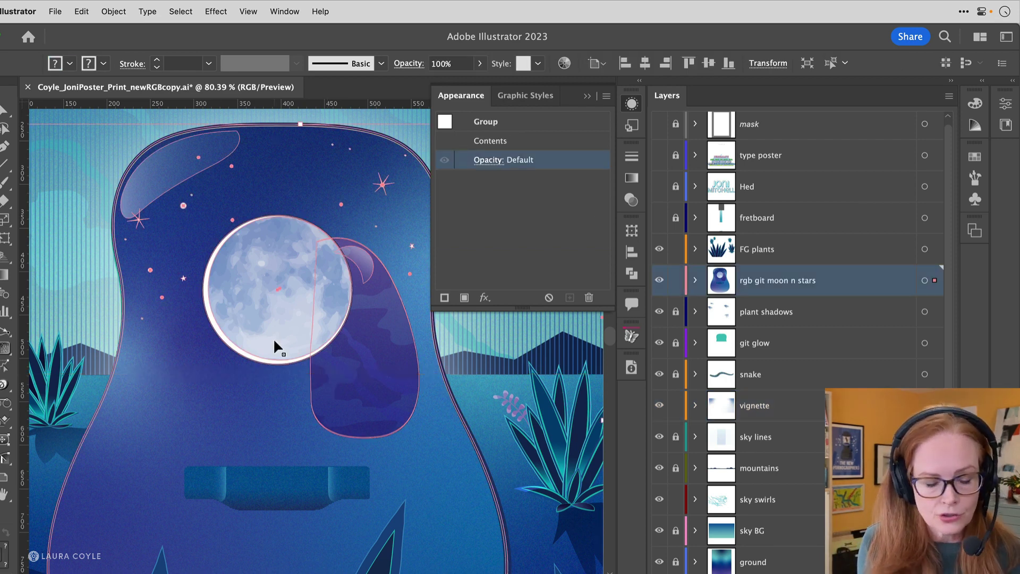
{"action": "key", "text": "a"}
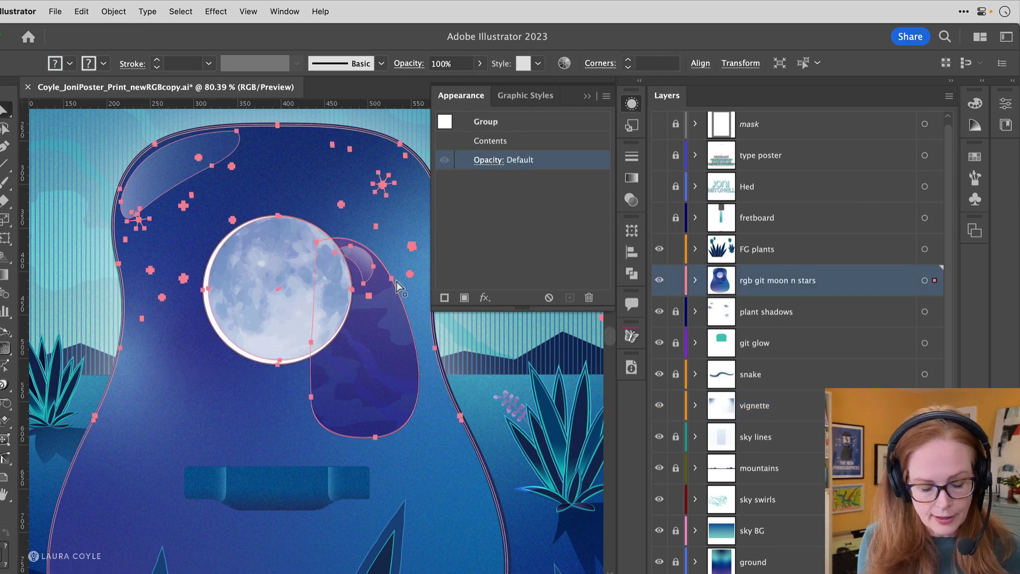
{"action": "left_click", "coordinate": [481, 419]}
{"action": "left_click", "coordinate": [235, 316]}
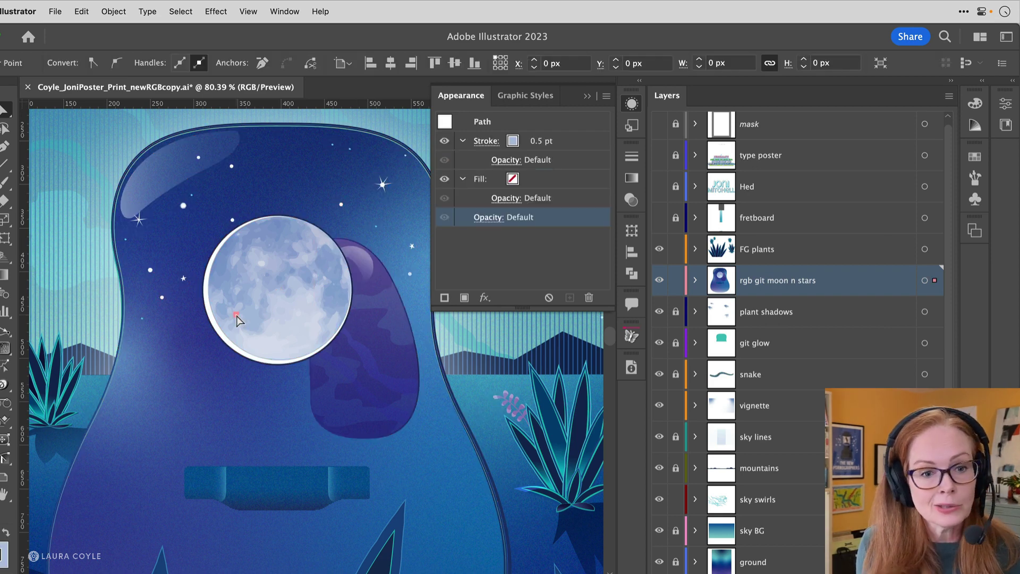
{"action": "left_click", "coordinate": [281, 344]}
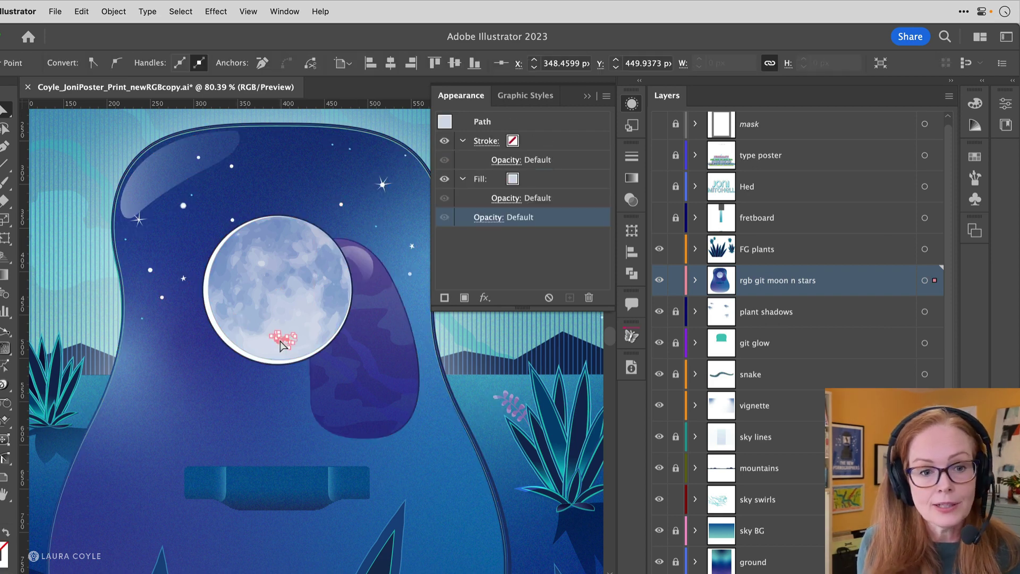
Step: Expand the rgb git moon n stars layer through its nested groups and highlight the moon group
{"action": "left_click", "coordinate": [695, 280]}
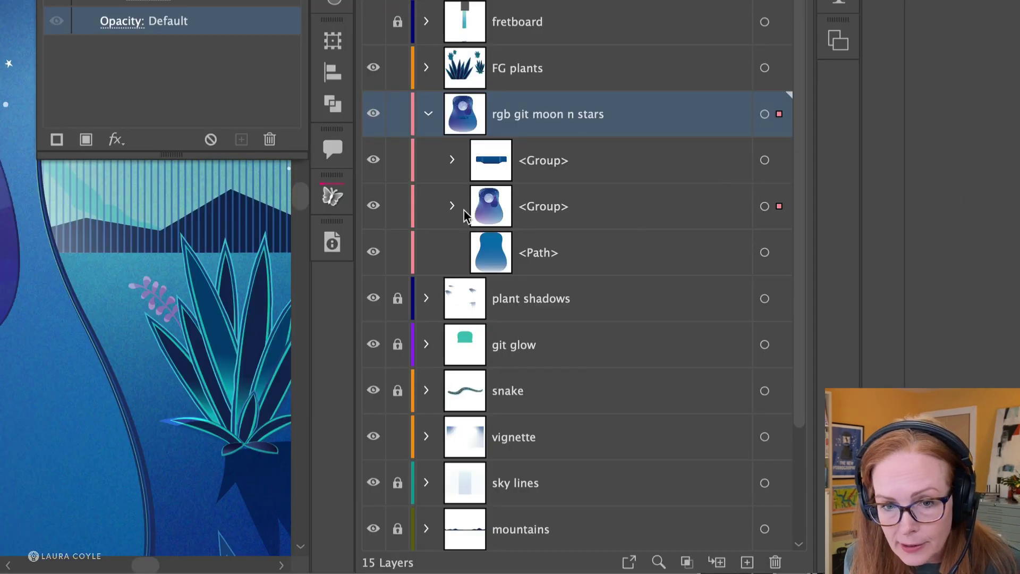
{"action": "left_click", "coordinate": [451, 205]}
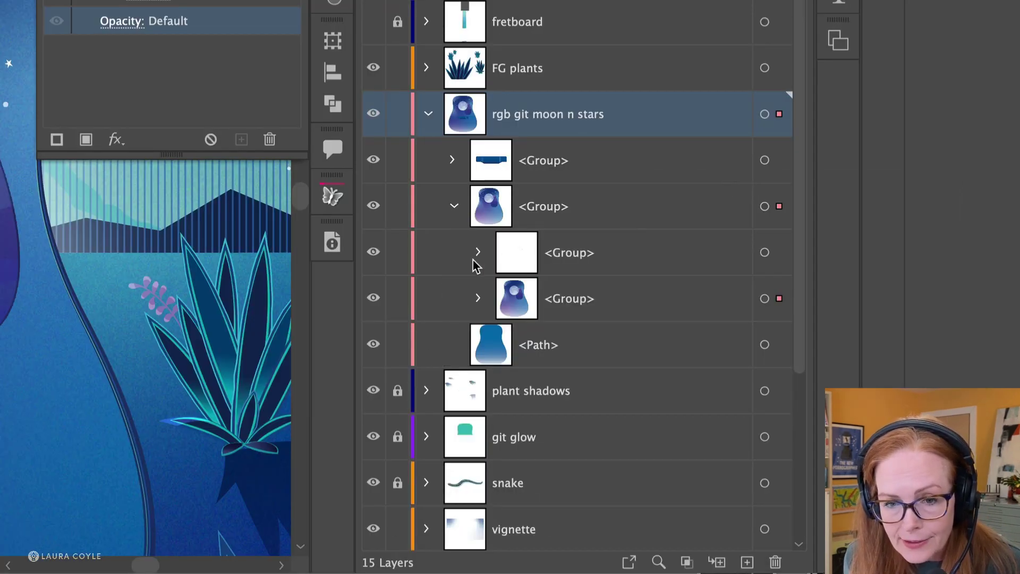
{"action": "left_click", "coordinate": [477, 298]}
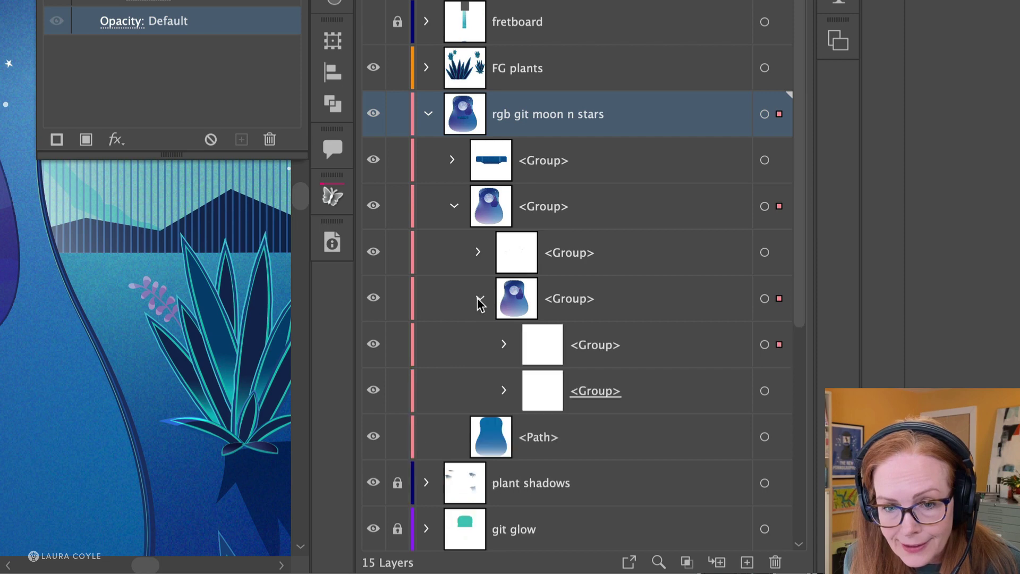
{"action": "left_click", "coordinate": [504, 345]}
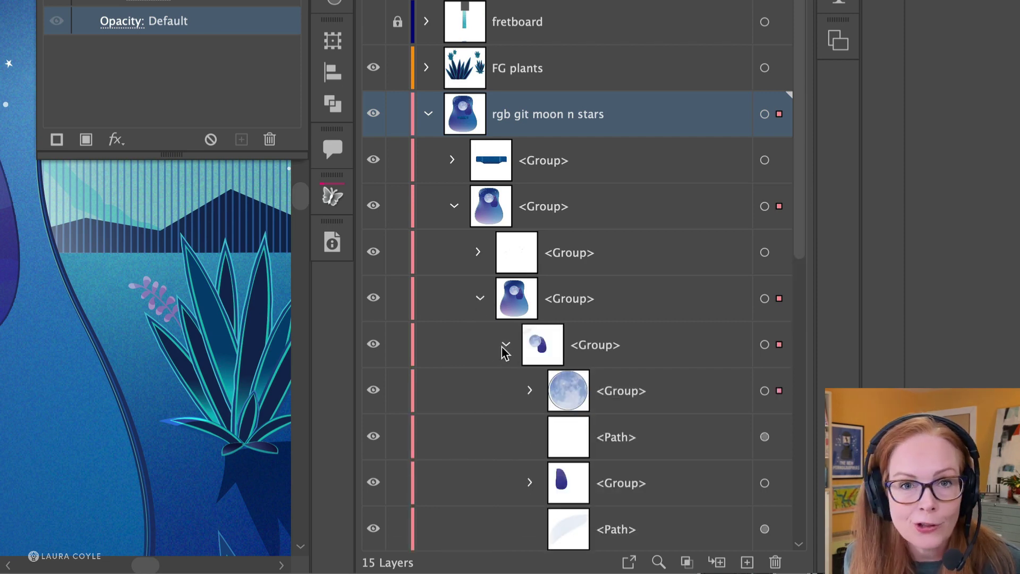
{"action": "left_click", "coordinate": [717, 400]}
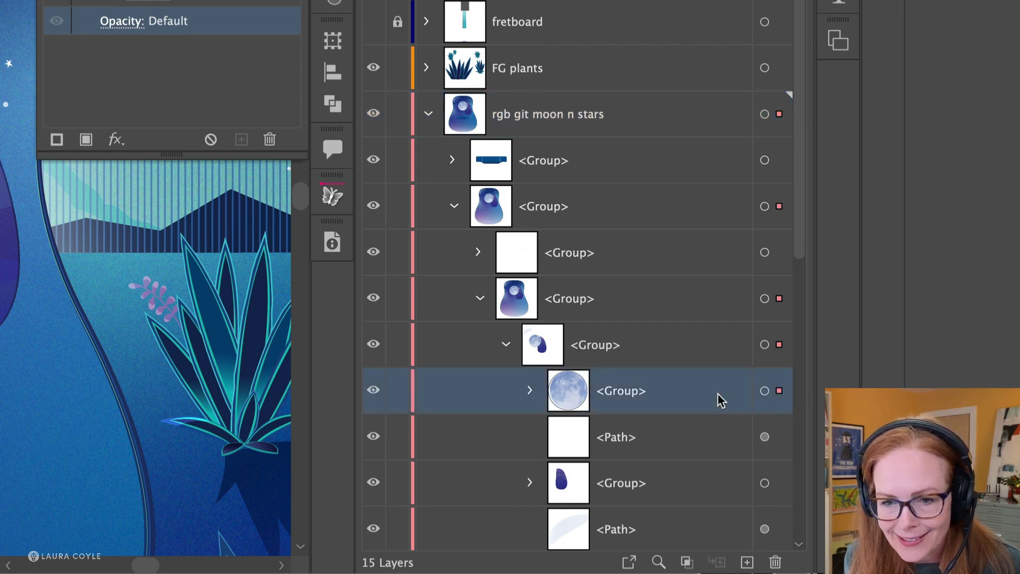
{"action": "key", "text": "ctrl+equal"}
{"action": "key", "text": "ctrl+equal"}
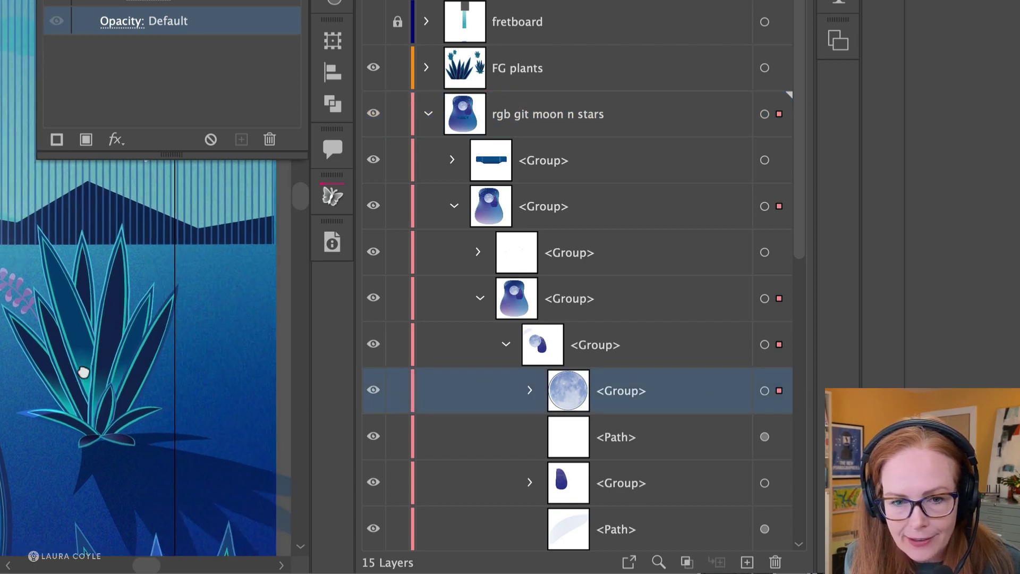
Step: Select the moon group's artwork, expand the group, and select only its inner group of moon texture shapes
{"action": "left_click", "coordinate": [193, 418]}
{"action": "left_click", "coordinate": [780, 393]}
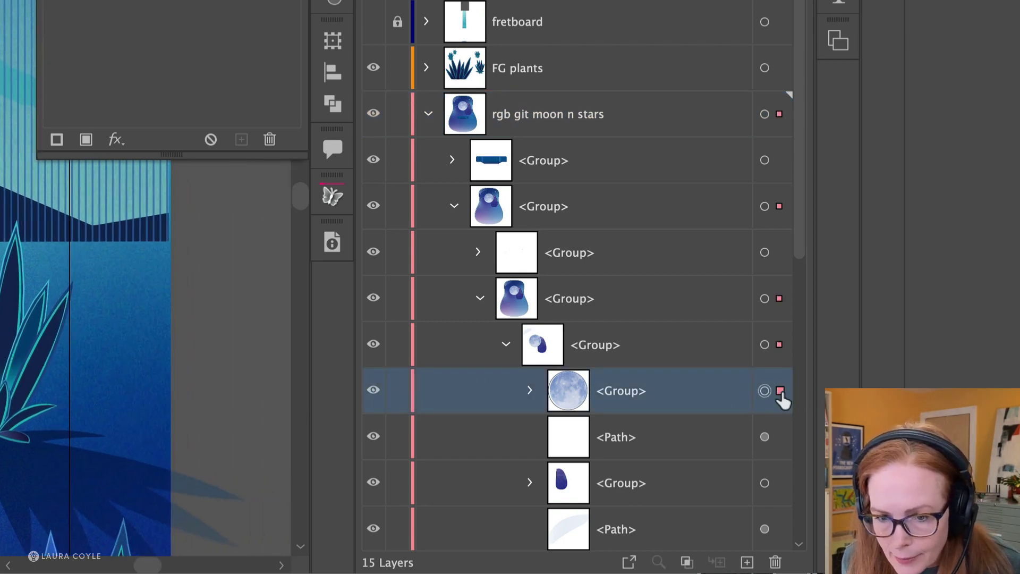
{"action": "left_click", "coordinate": [529, 393]}
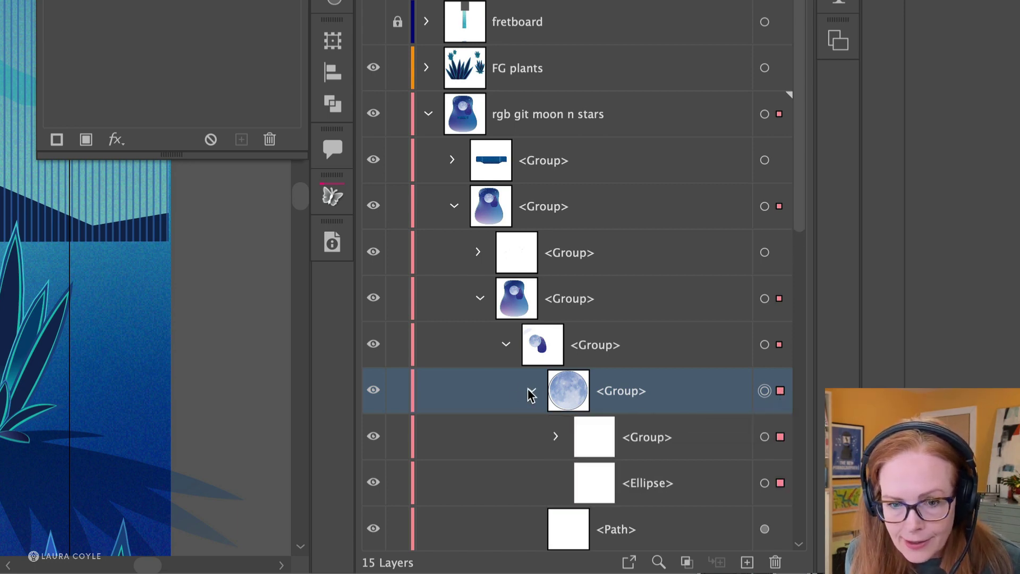
{"action": "left_click", "coordinate": [225, 423]}
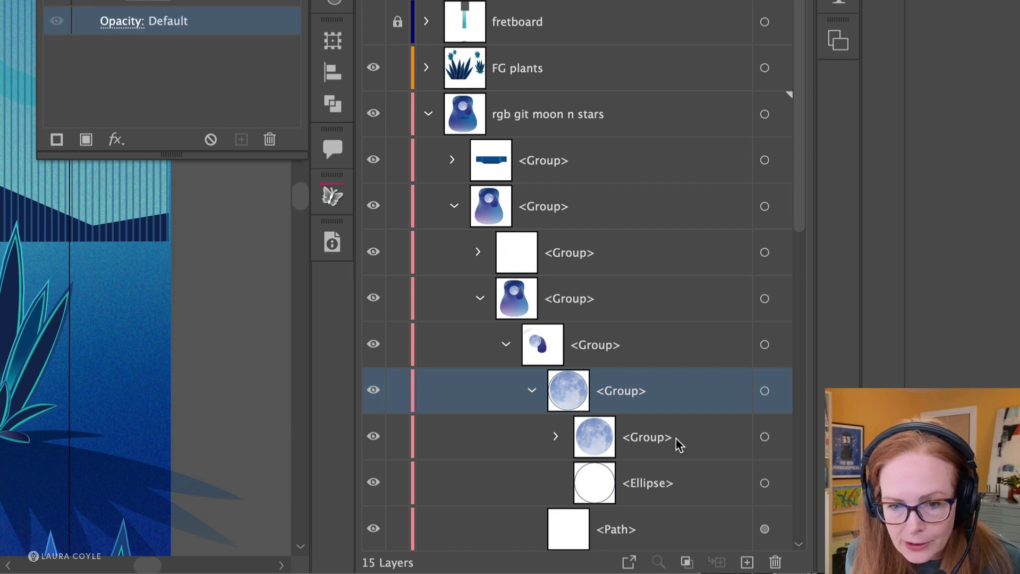
{"action": "left_click", "coordinate": [777, 439]}
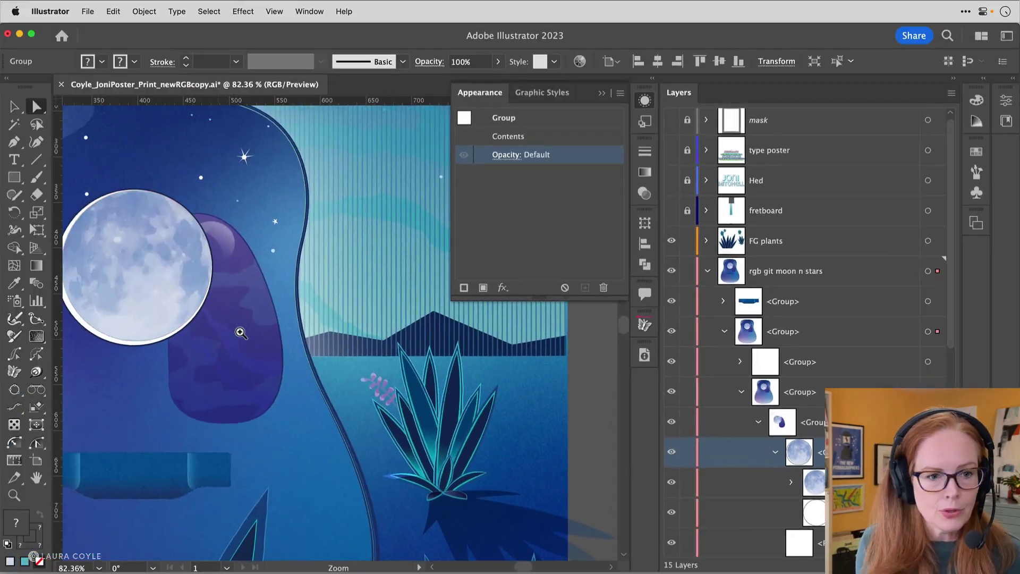
Step: Inspect the moon's vector paths up close in Outline view and return to Preview
{"action": "left_click_drag", "start_coordinate": [240, 332], "coordinate": [548, 432]}
{"action": "key", "text": "super+y"}
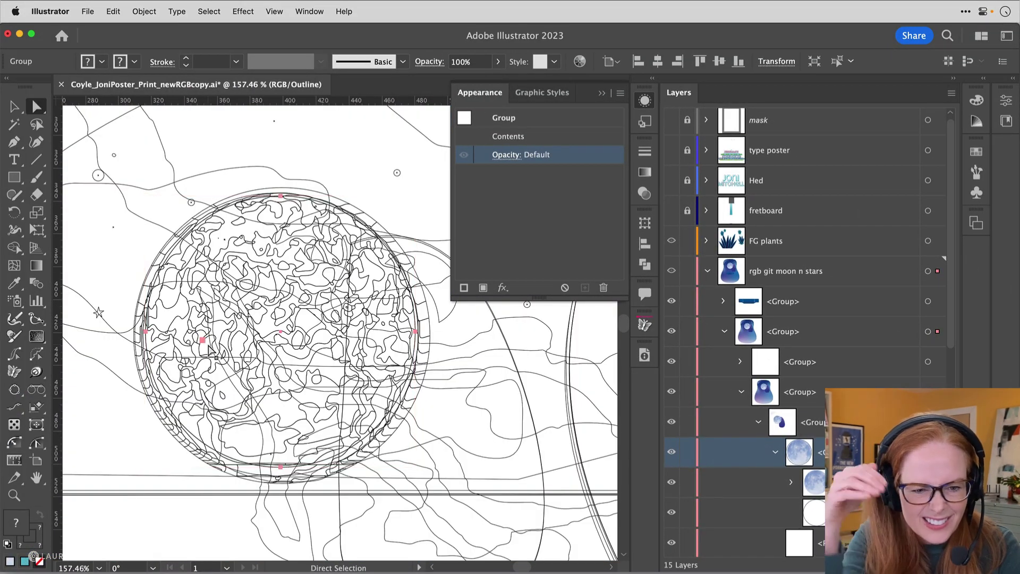
{"action": "key", "text": "super+y"}
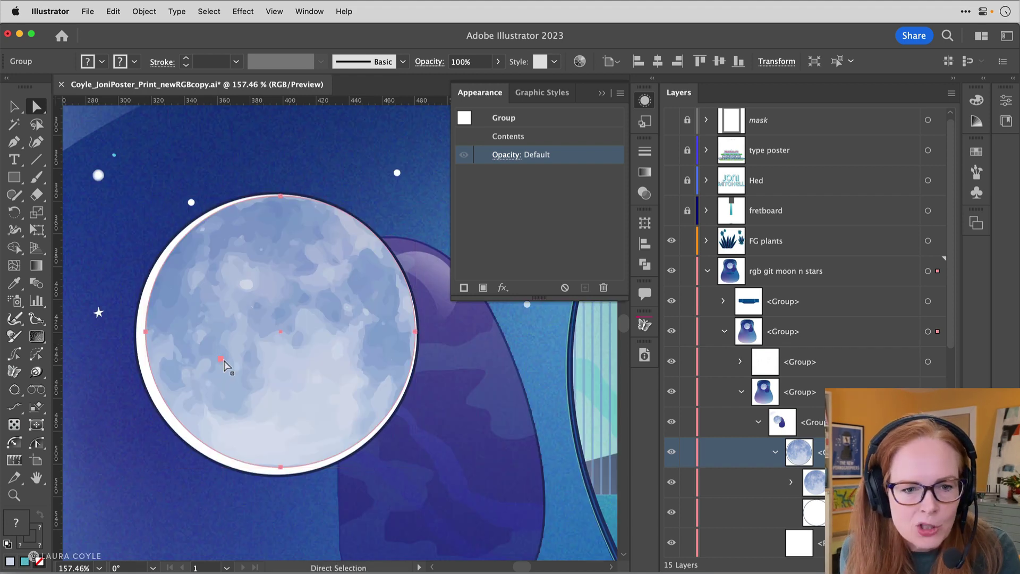
Step: Try shifting the moon's linked colors from blue to purple with Recolor Artwork, and reset them to the original colors
{"action": "left_click", "coordinate": [579, 61]}
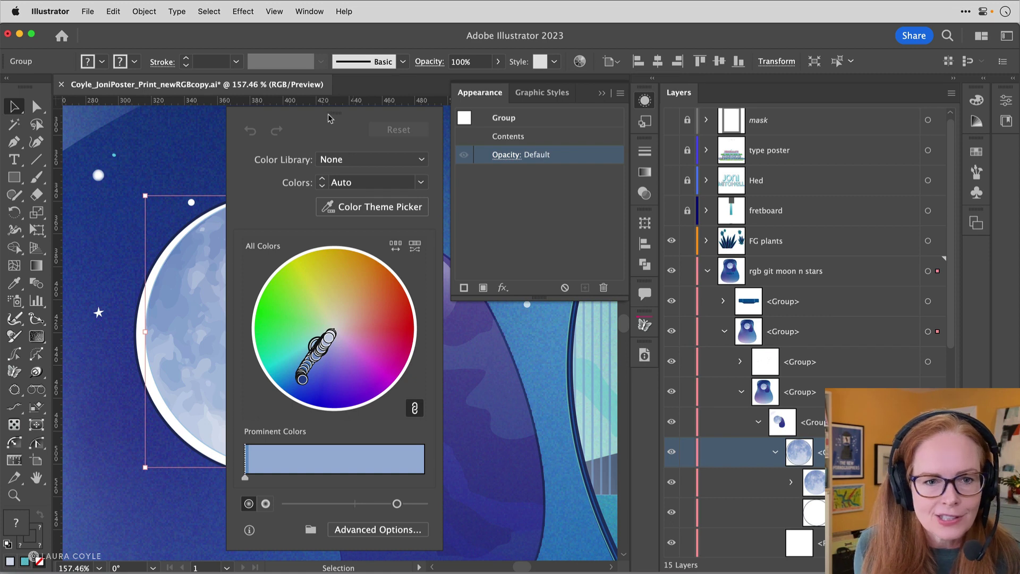
{"action": "left_click_drag", "start_coordinate": [330, 116], "coordinate": [519, 116]}
{"action": "left_click", "coordinate": [604, 96]}
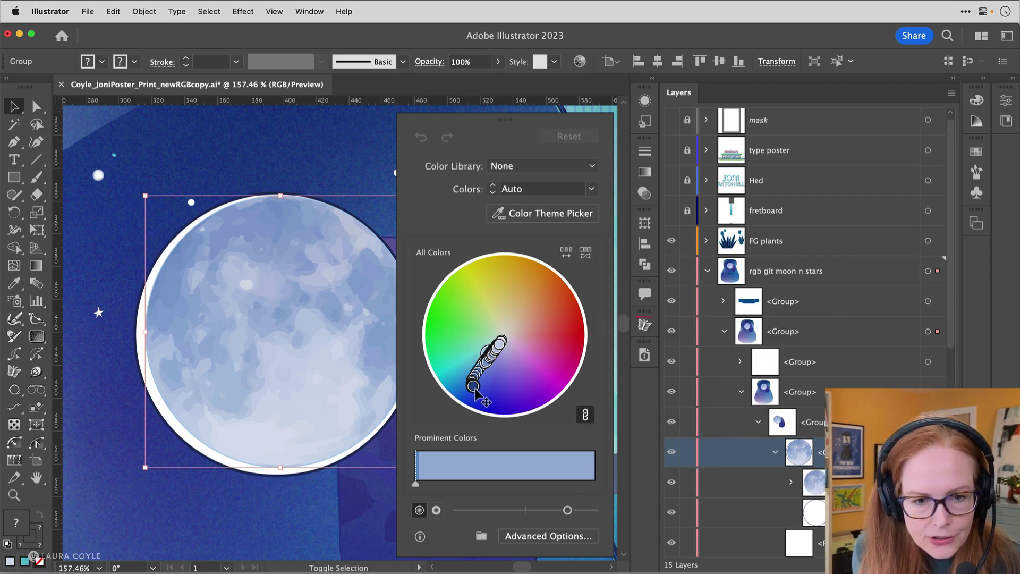
{"action": "left_click_drag", "start_coordinate": [478, 389], "coordinate": [515, 398]}
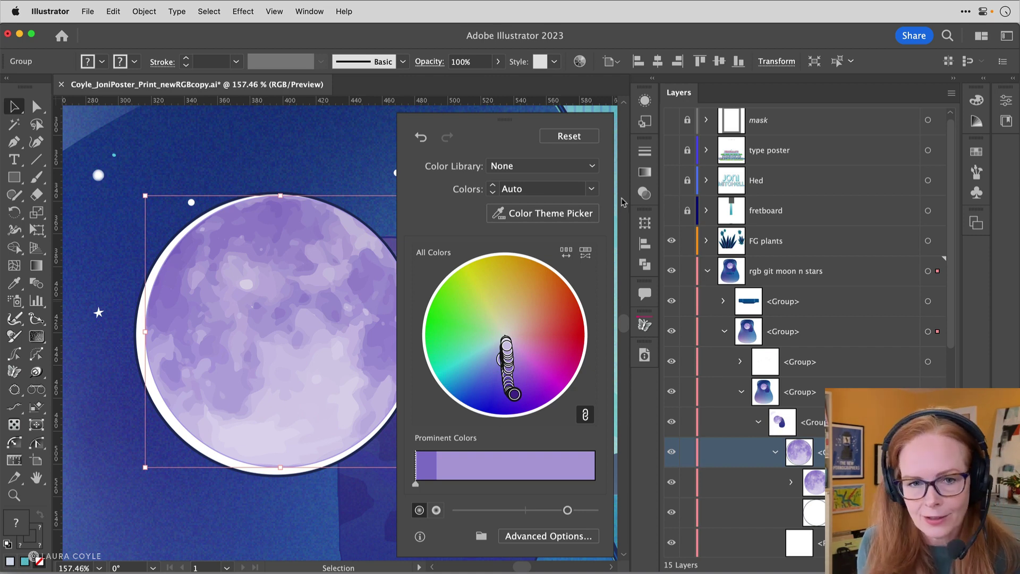
{"action": "left_click", "coordinate": [585, 142]}
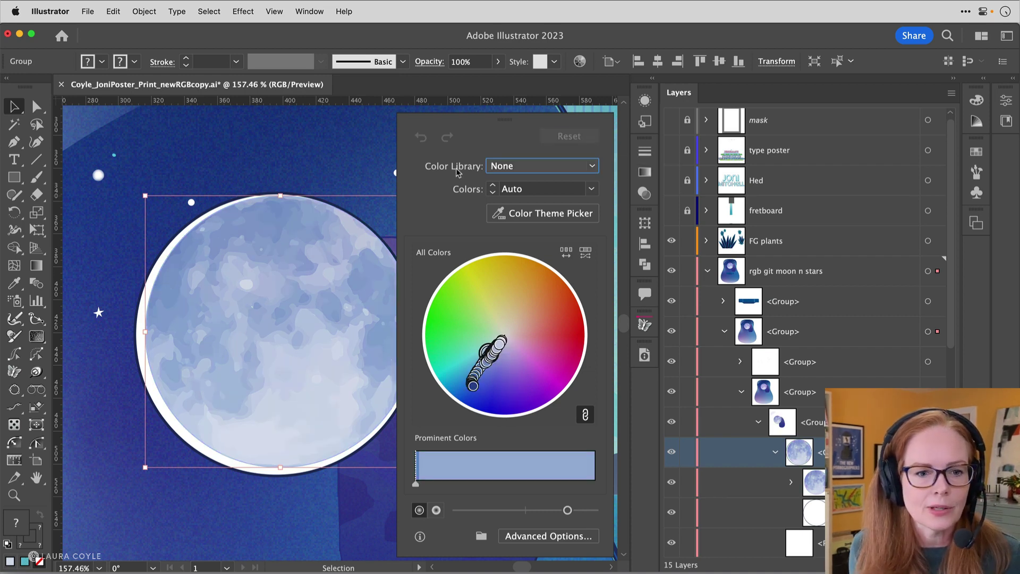
{"action": "left_click", "coordinate": [357, 141]}
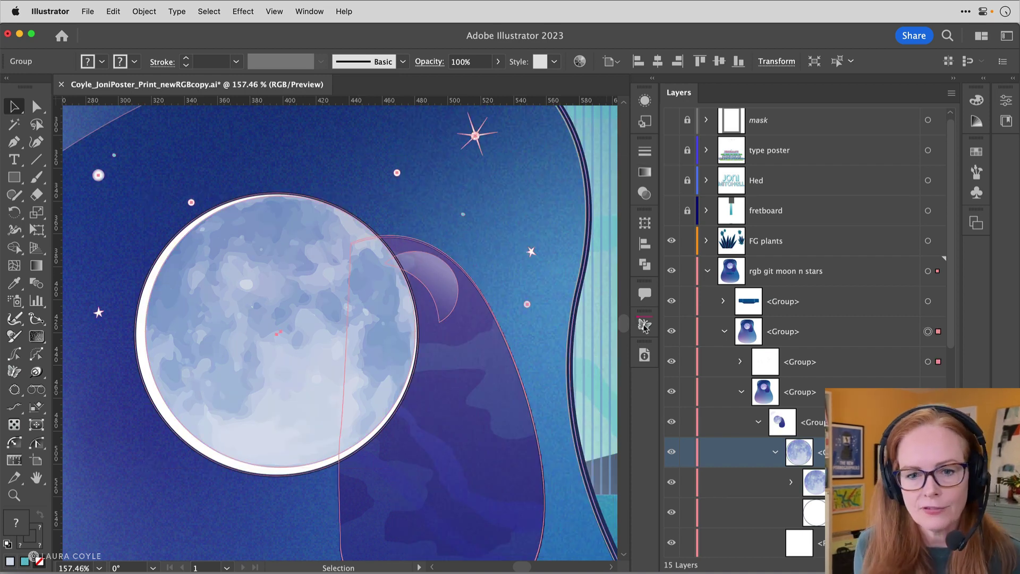
Step: Collapse the rgb git moon n stars layer, make the fretboard, Hed and type poster layers visible, and inspect the poster's lettering
{"action": "left_click", "coordinate": [707, 271]}
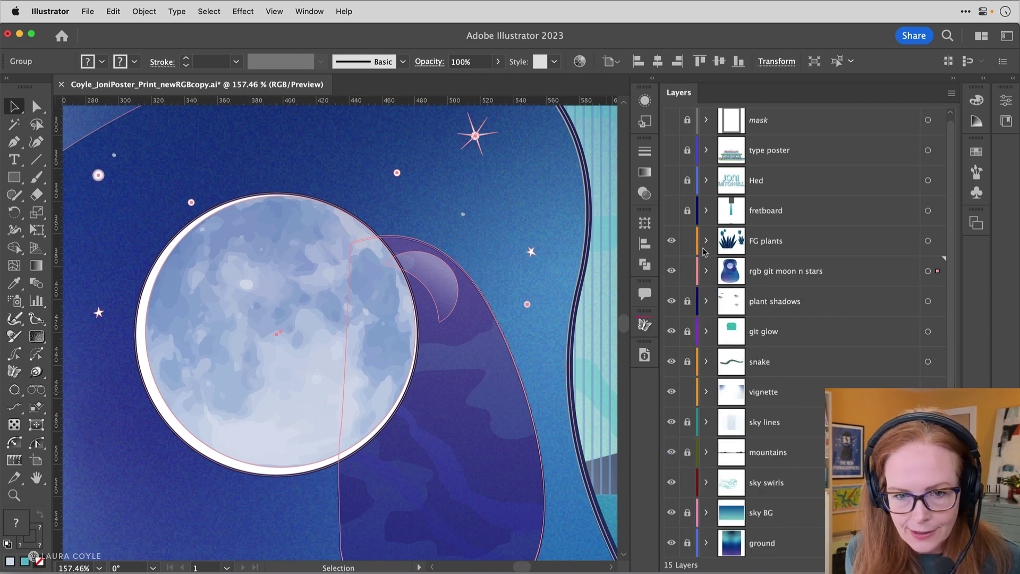
{"action": "left_click", "coordinate": [671, 215]}
{"action": "left_click", "coordinate": [671, 181]}
{"action": "left_click", "coordinate": [671, 150]}
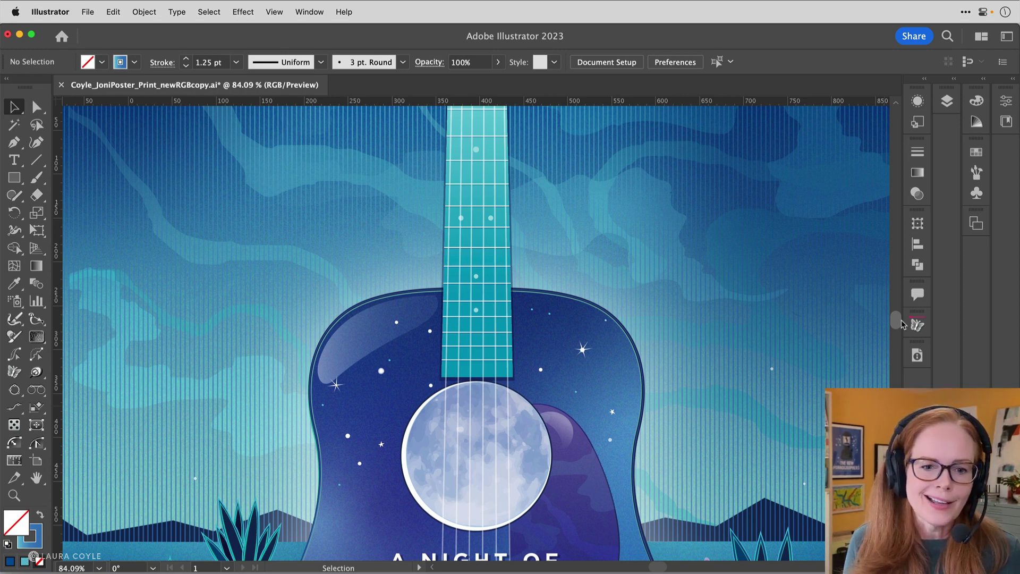
{"action": "left_click_drag", "start_coordinate": [902, 323], "coordinate": [901, 339]}
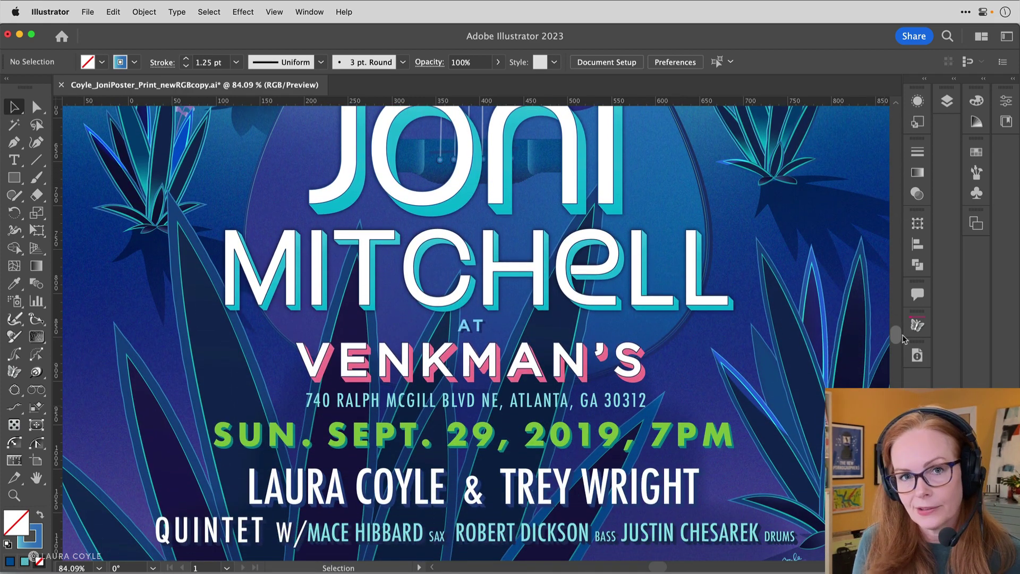